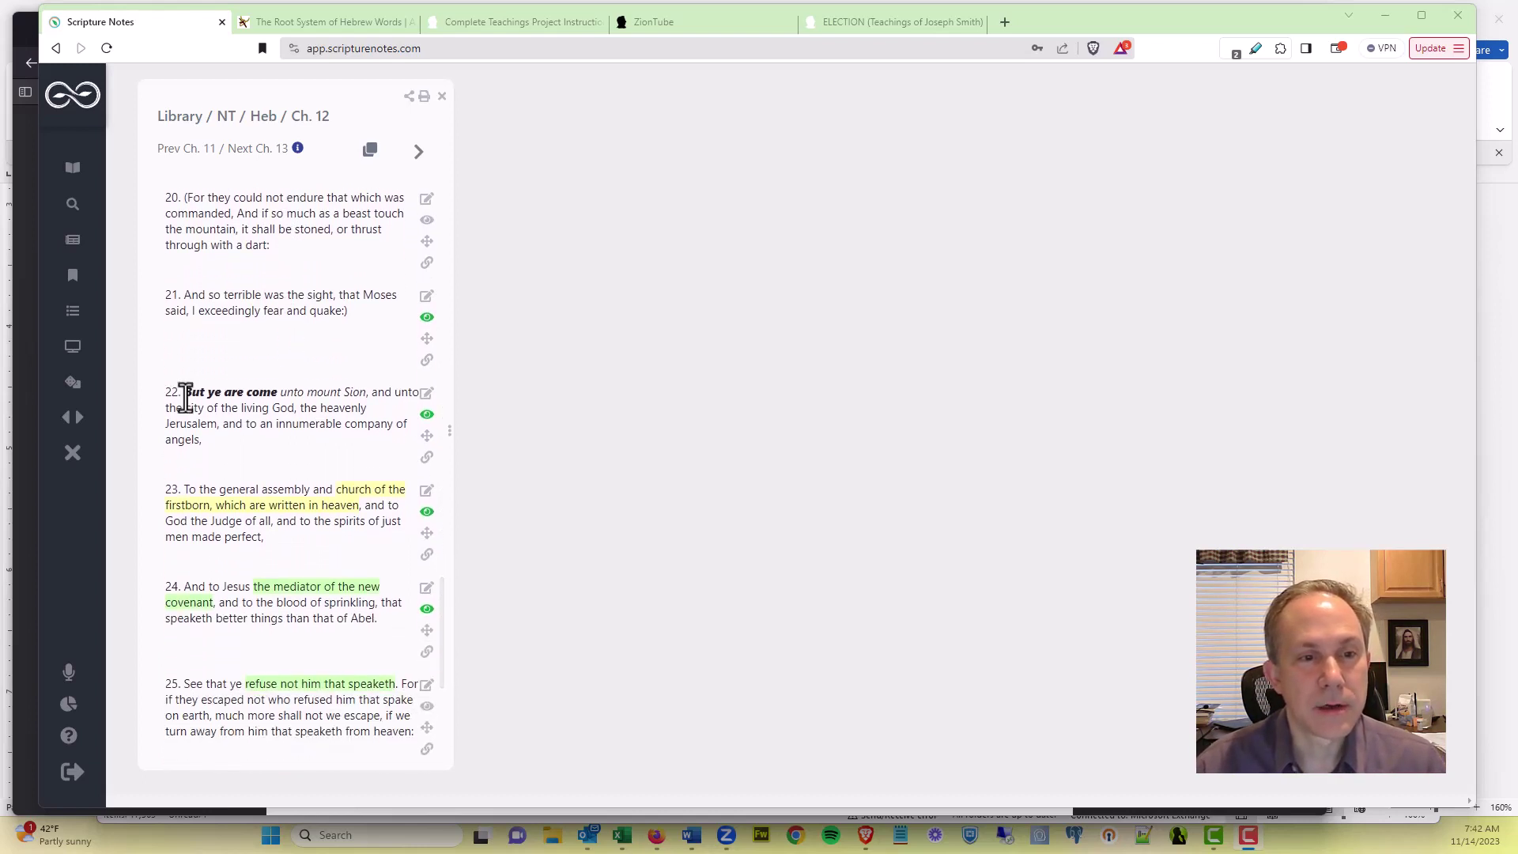
# Step: Examine Hebrews 12:22–23, marking the opening phrase about mount Sion and "which are written in heaven" by selecting the text
pyautogui.moveTo(181, 392); pyautogui.dragTo(278, 395)
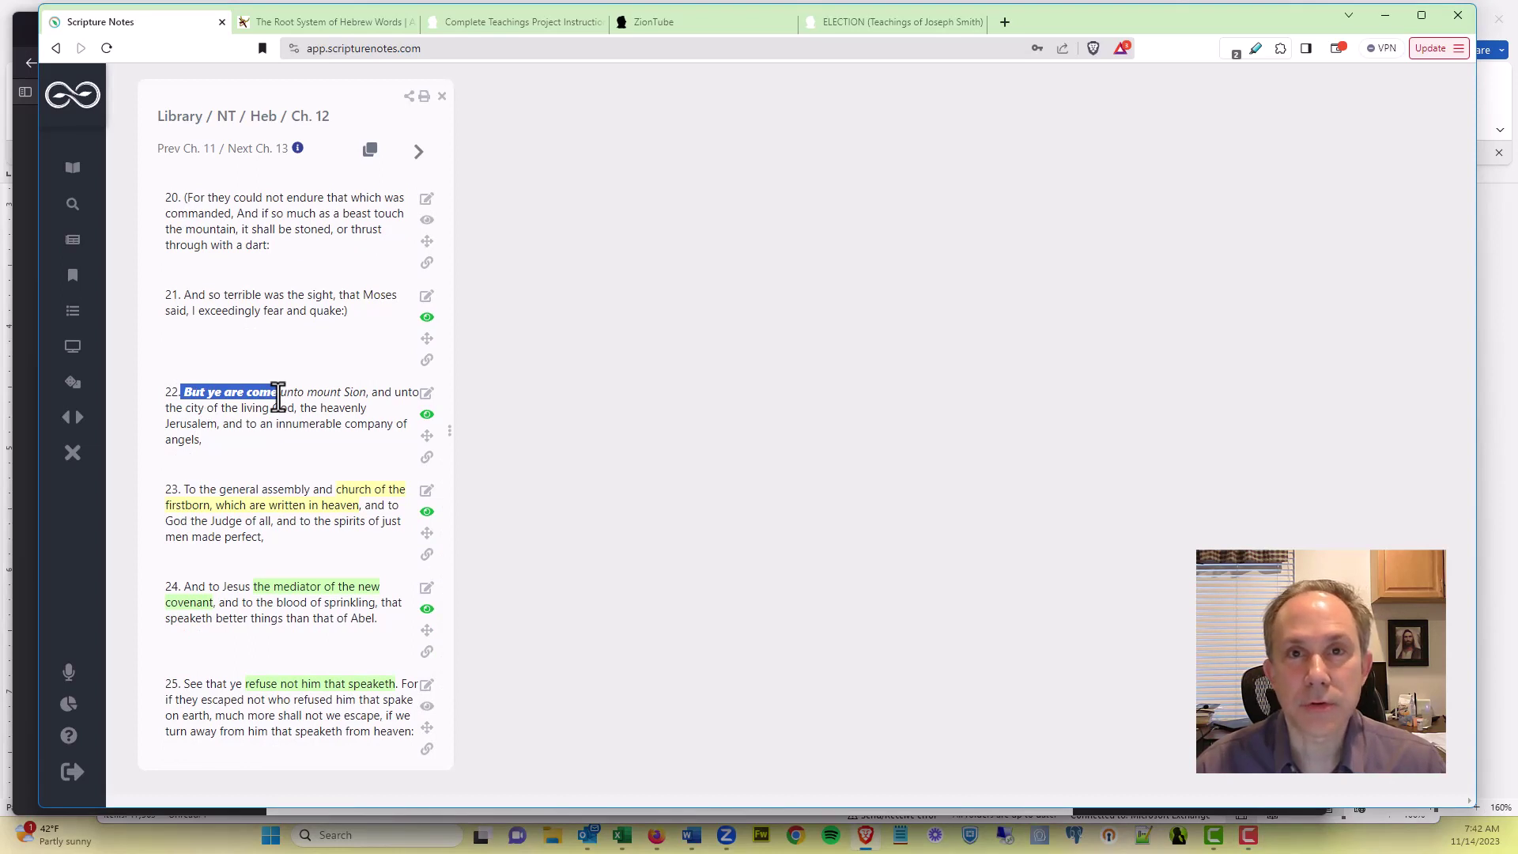
pyautogui.moveTo(278, 395); pyautogui.dragTo(366, 393)
pyautogui.click(272, 399)
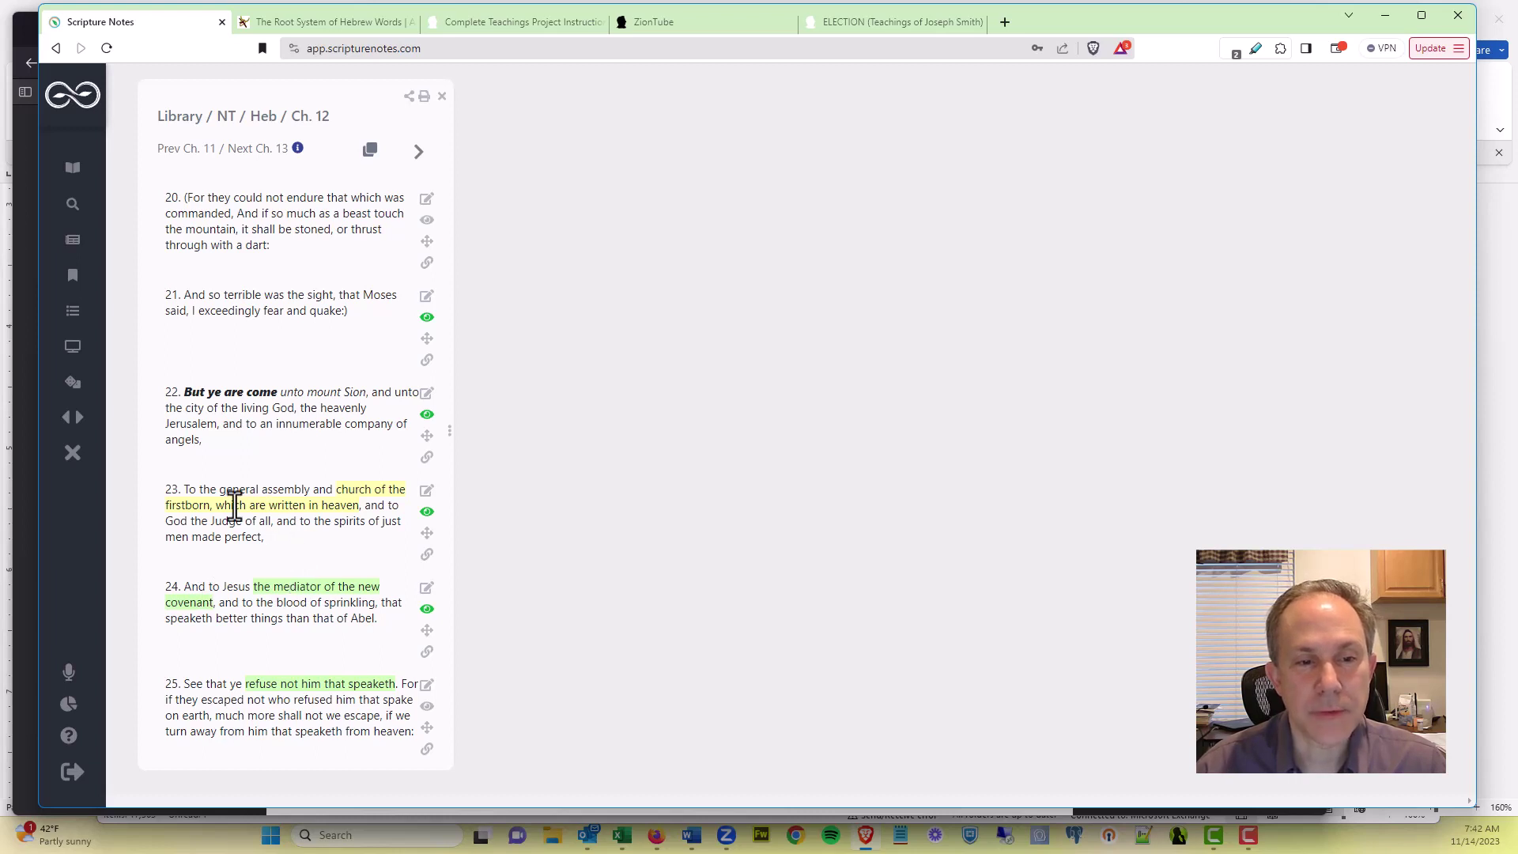
pyautogui.moveTo(213, 506); pyautogui.dragTo(360, 507)
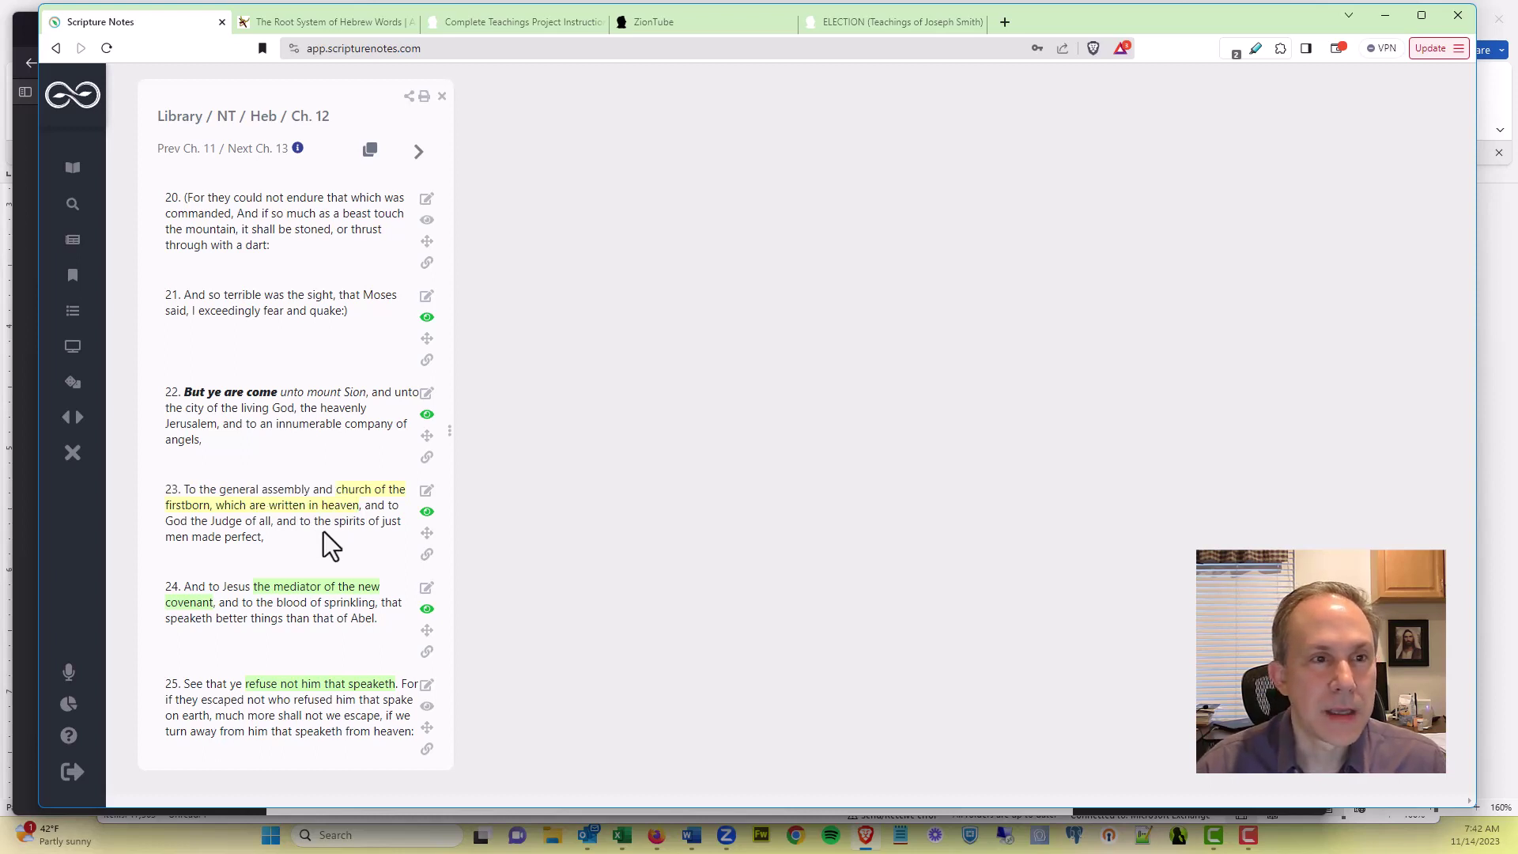
# Step: Search Scriptures & Books for "name* and heaven"
pyautogui.click(72, 207)
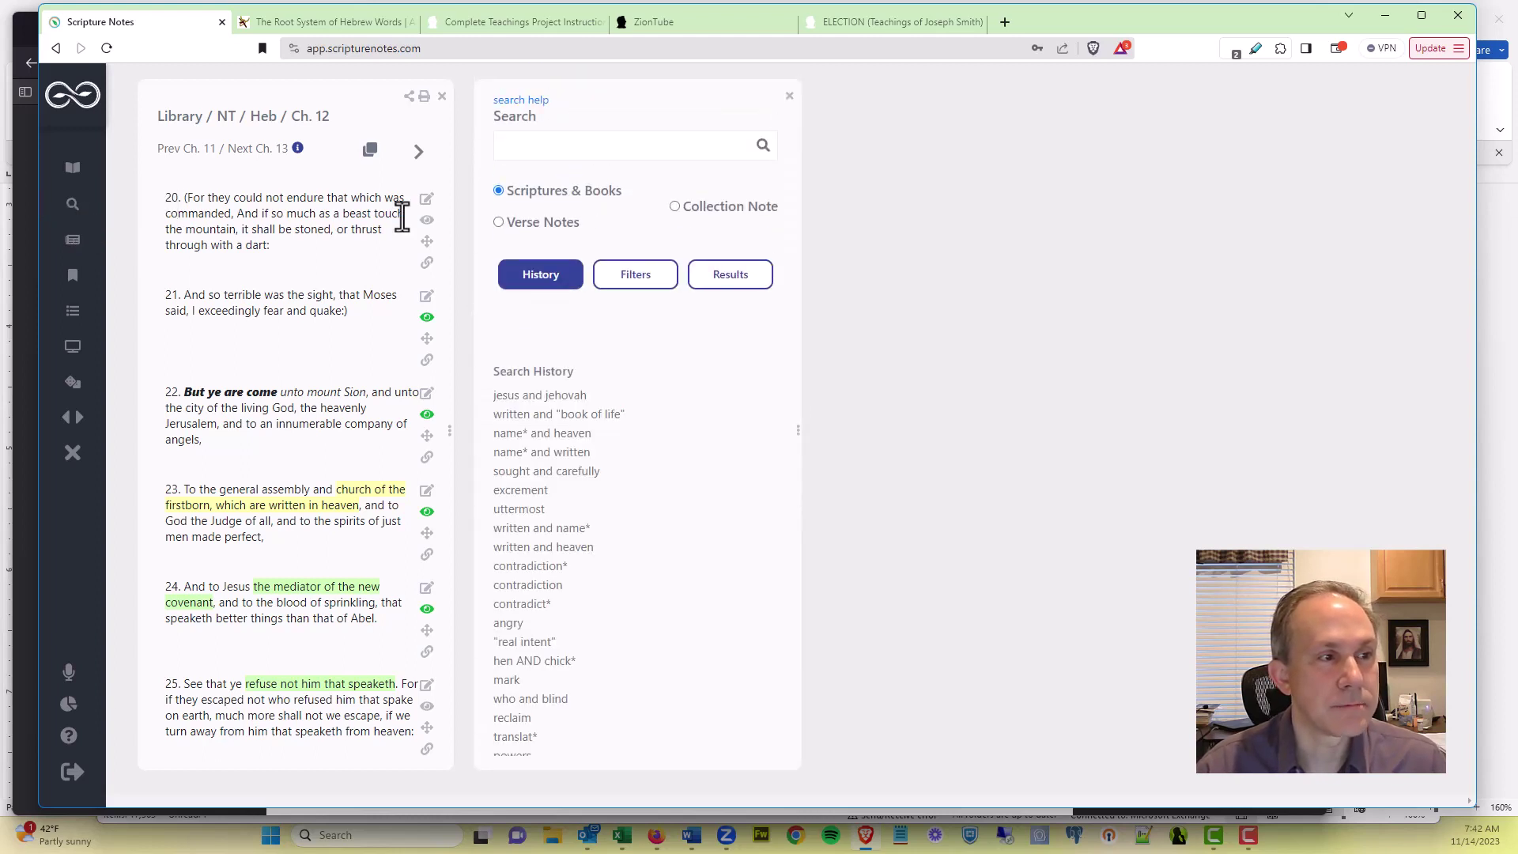
pyautogui.click(635, 147)
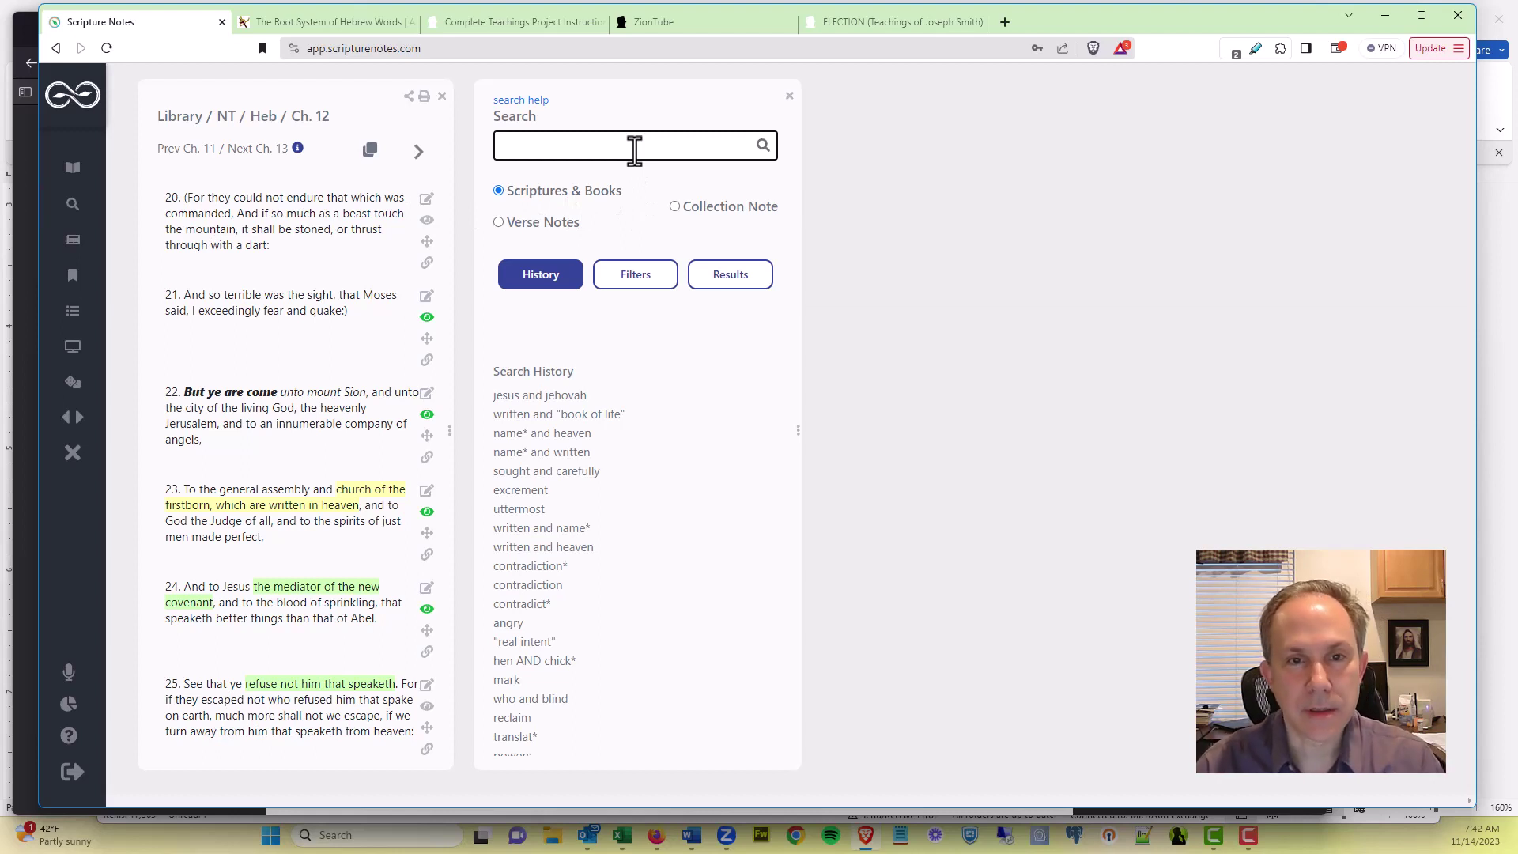
pyautogui.write('name* and heaven')
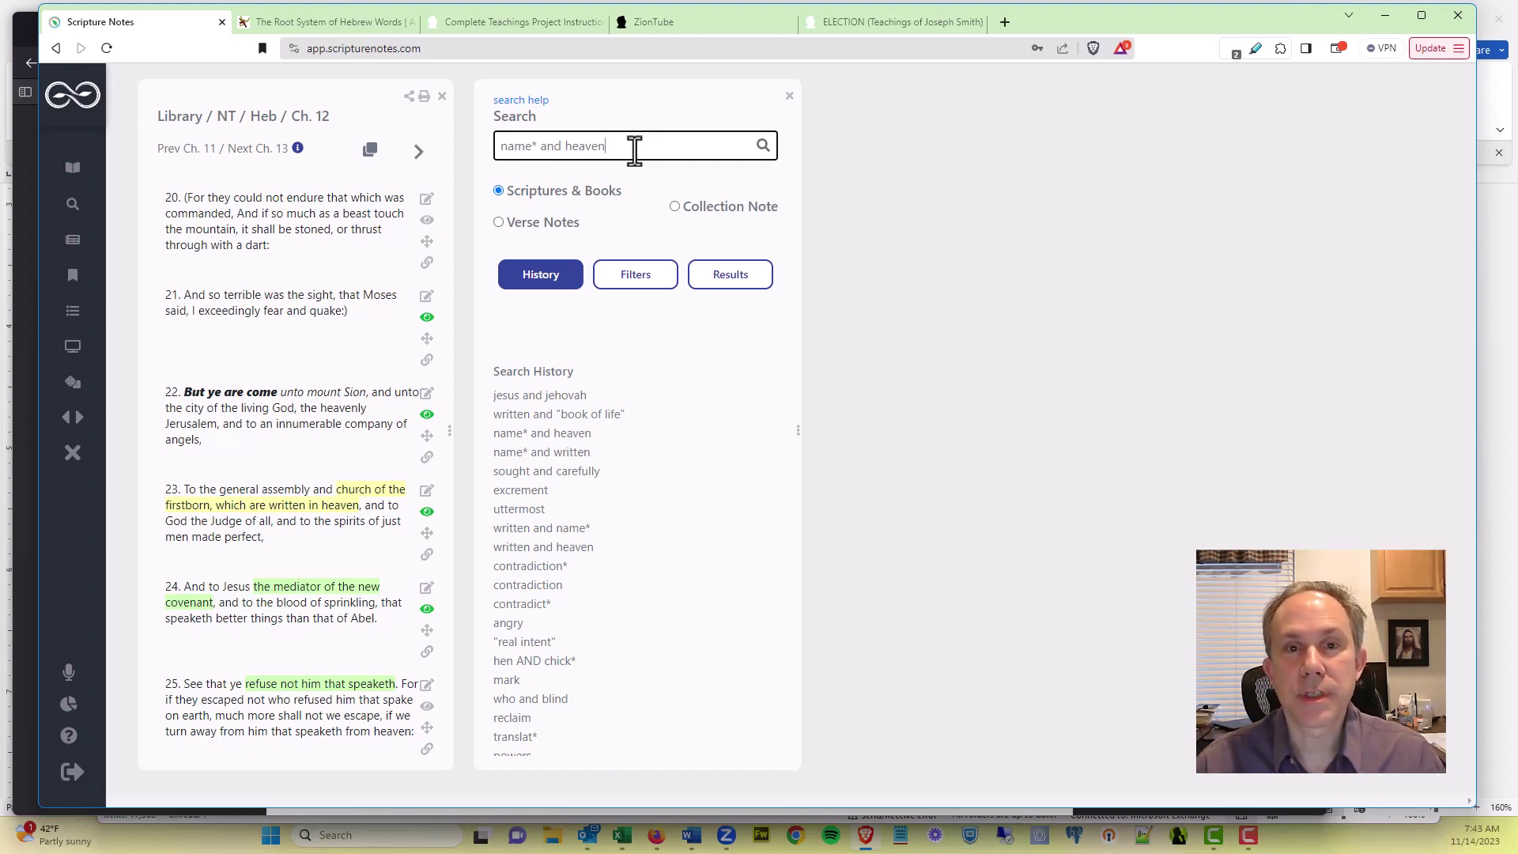
pyautogui.press('Return')
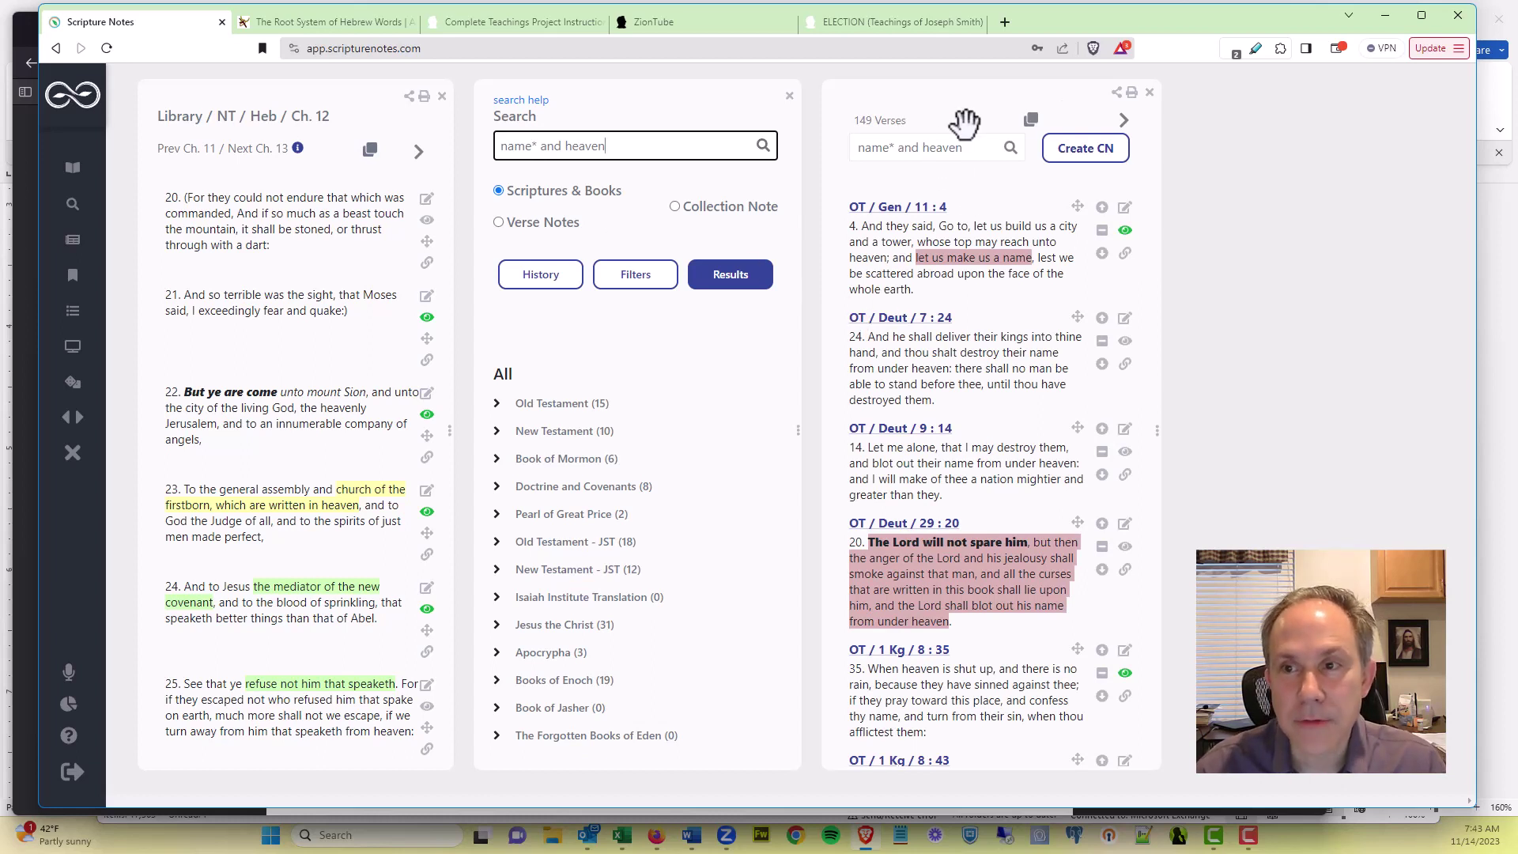
# Step: Close the unfiltered results, apply the Scriptures Only filter, and rerun the "name* and heaven" search
pyautogui.click(1150, 92)
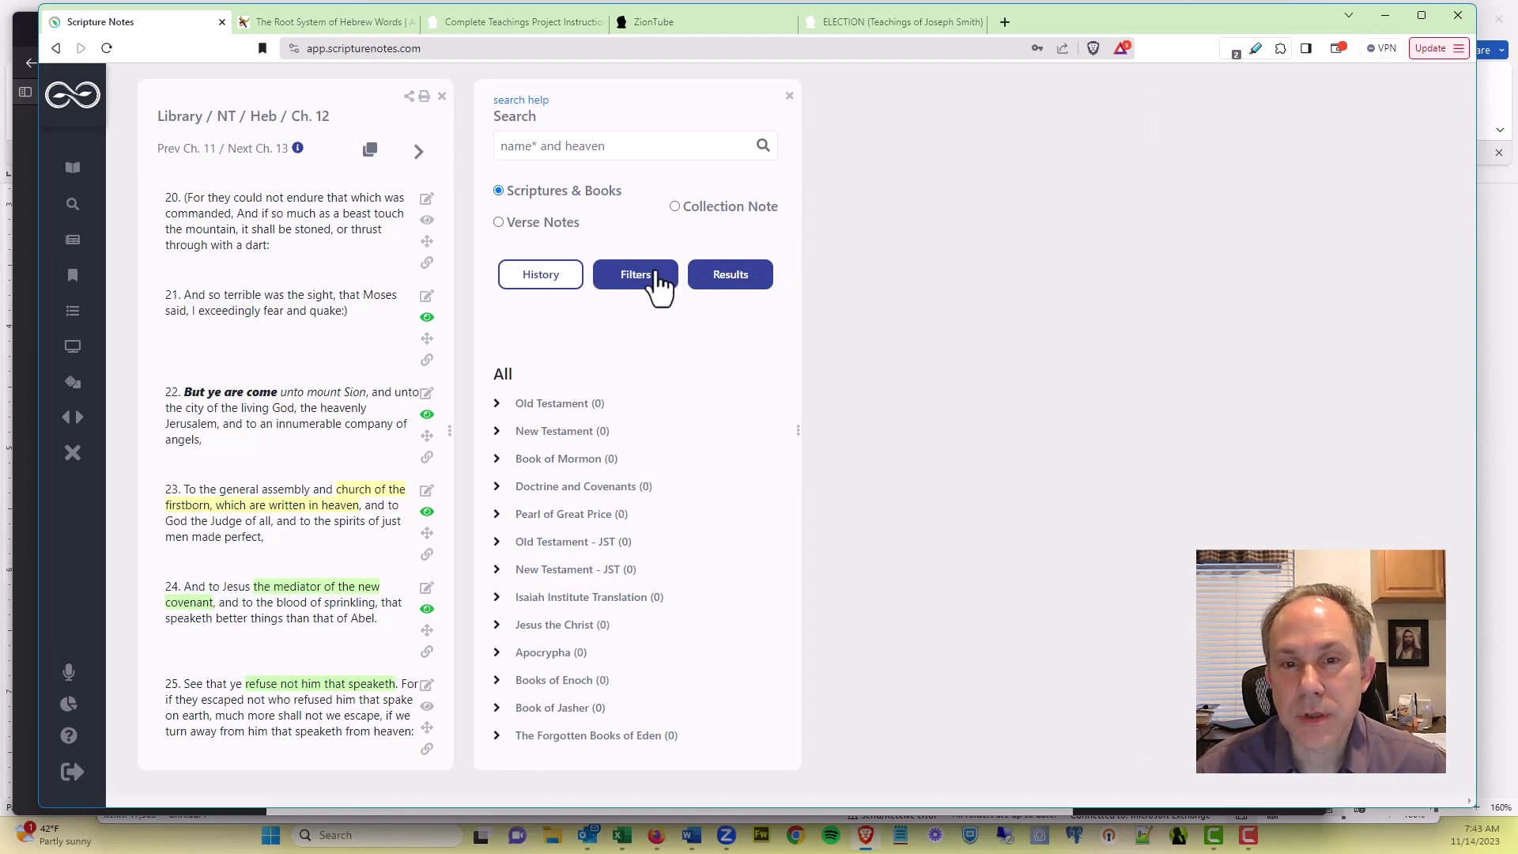
pyautogui.click(645, 279)
pyautogui.click(637, 380)
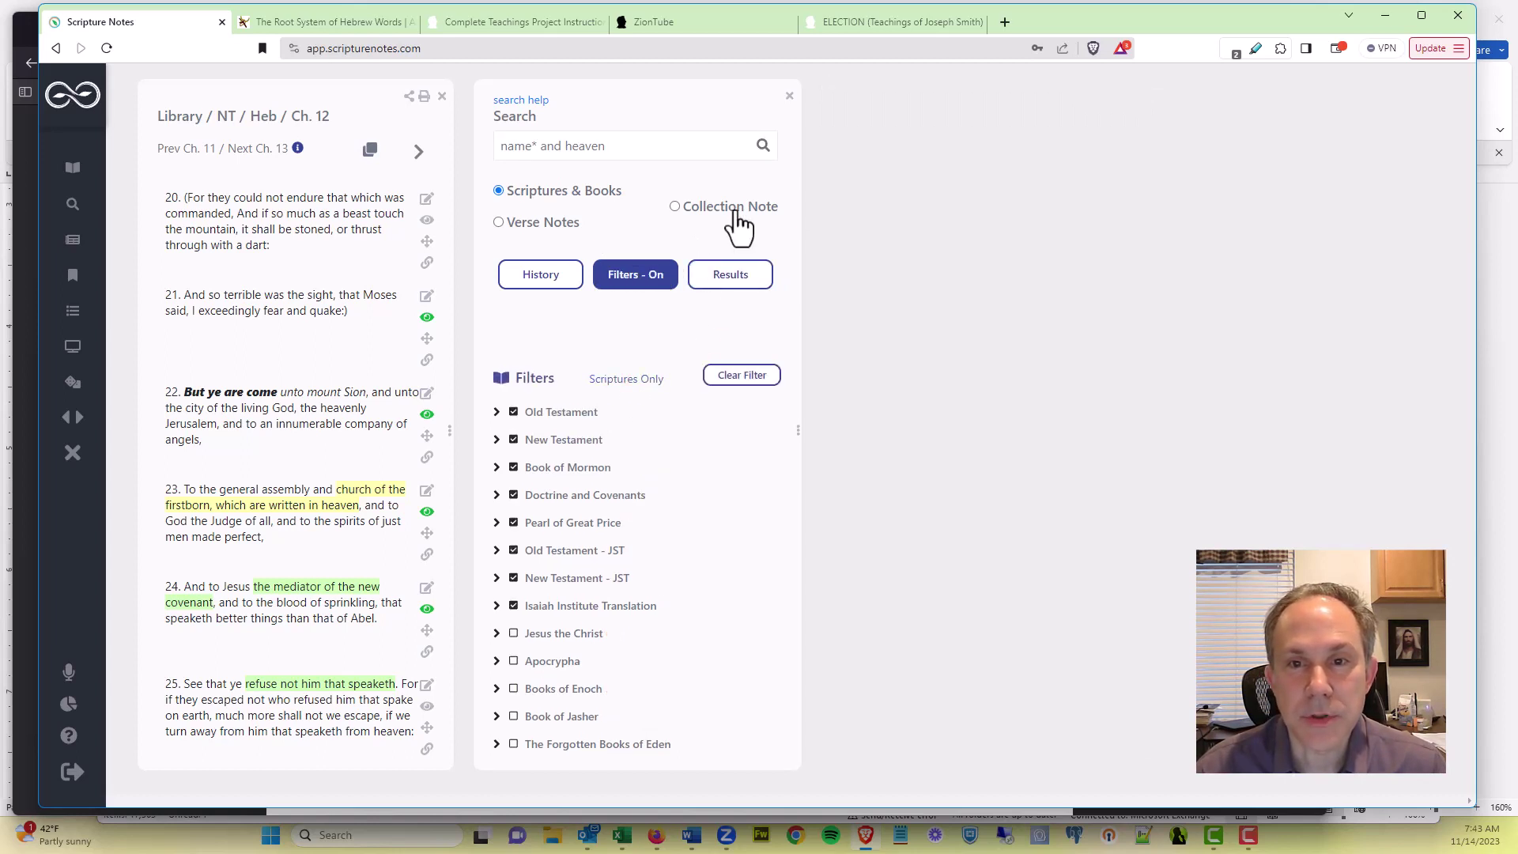
pyautogui.click(763, 146)
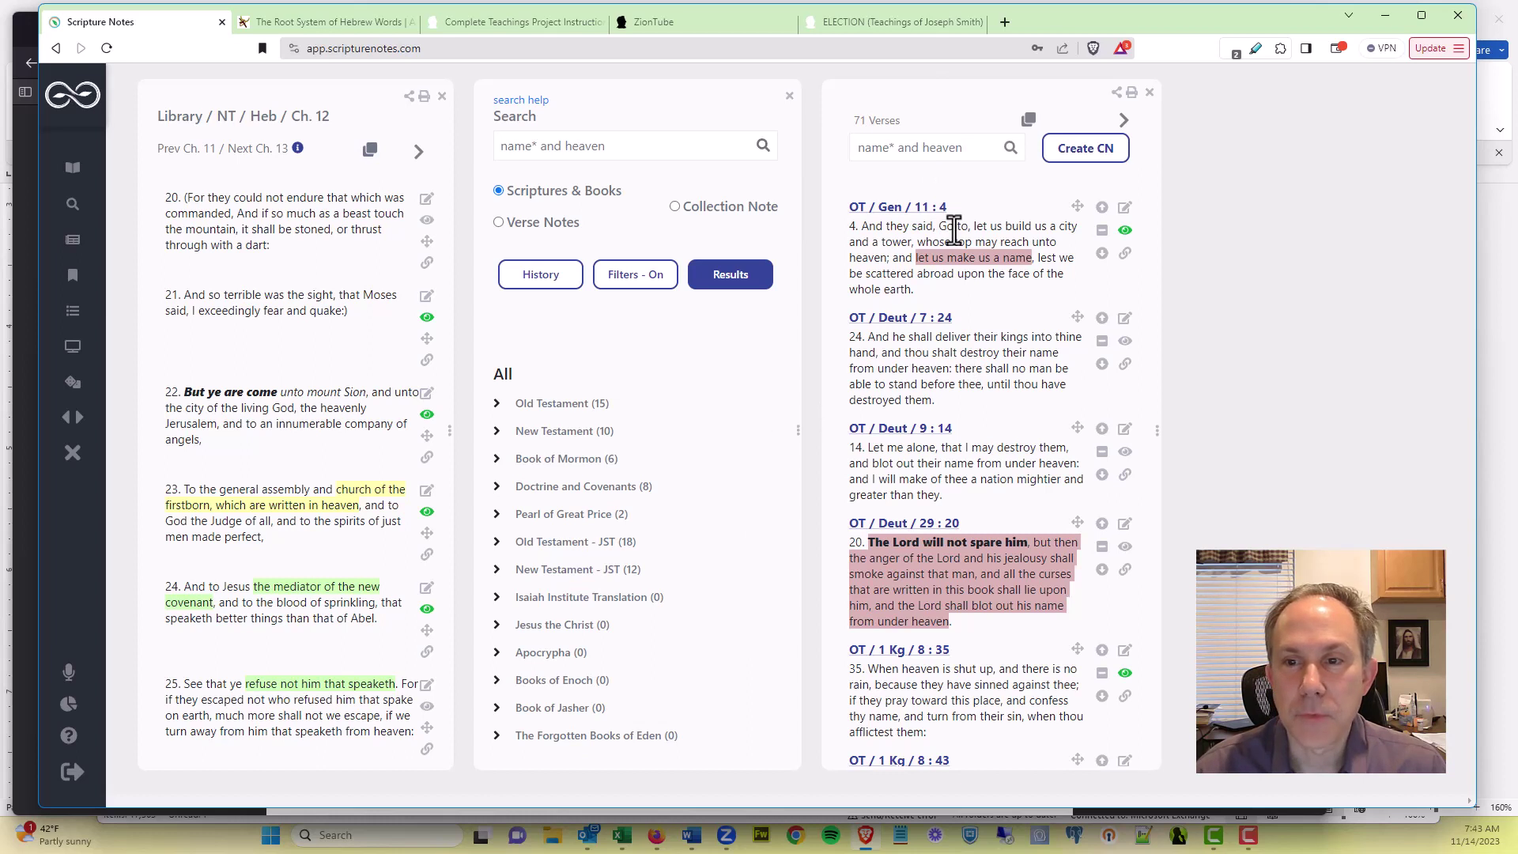
# Step: Highlight every occurrence of "name" on the page and examine how the Old Testament results use it, from Genesis through Nehemiah
pyautogui.hotkey('ctrl', 'f')
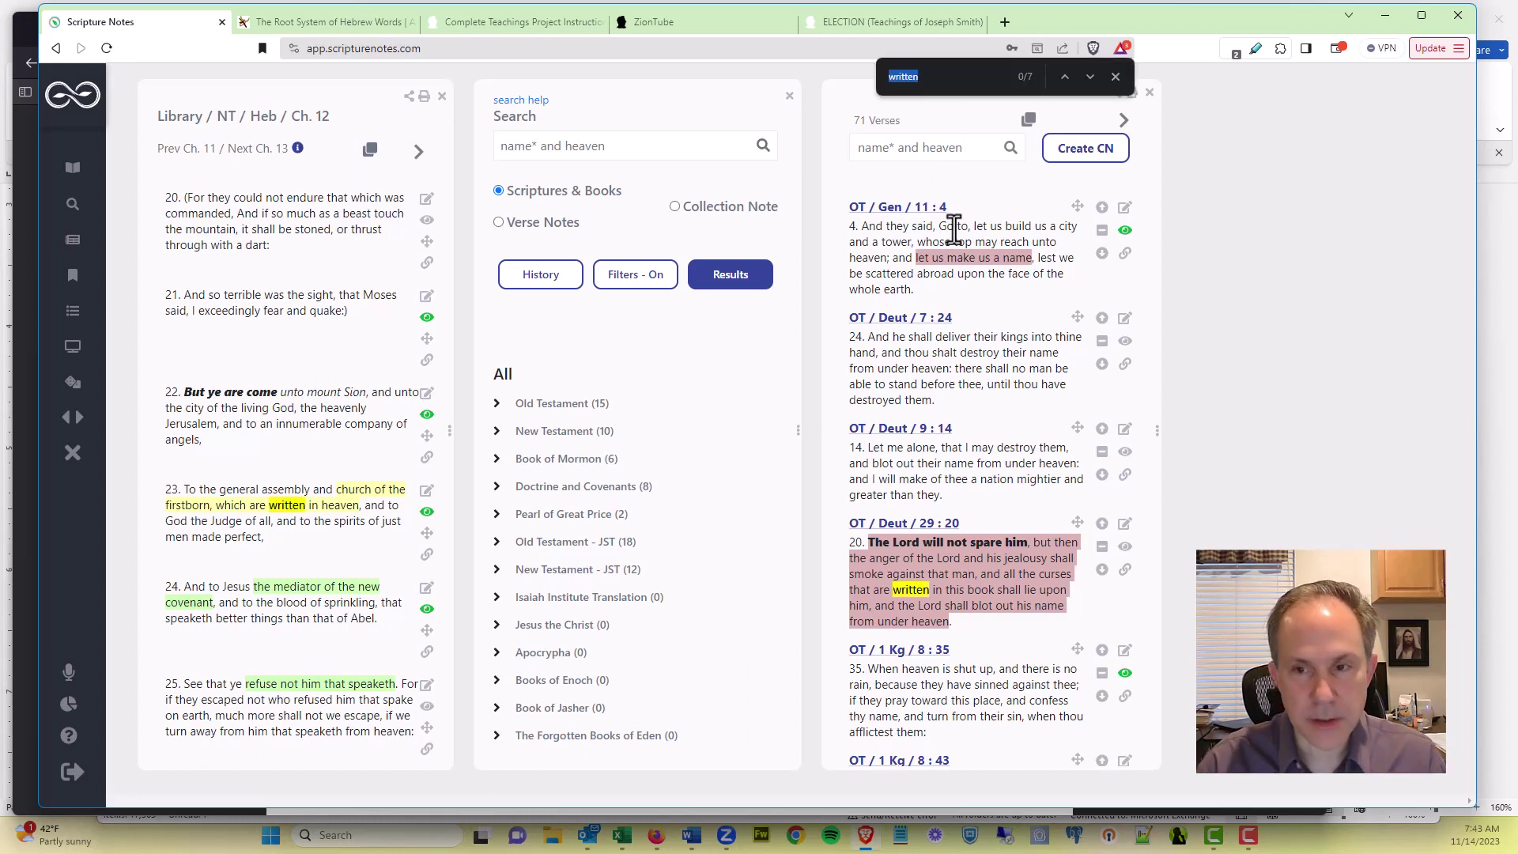
pyautogui.write('name')
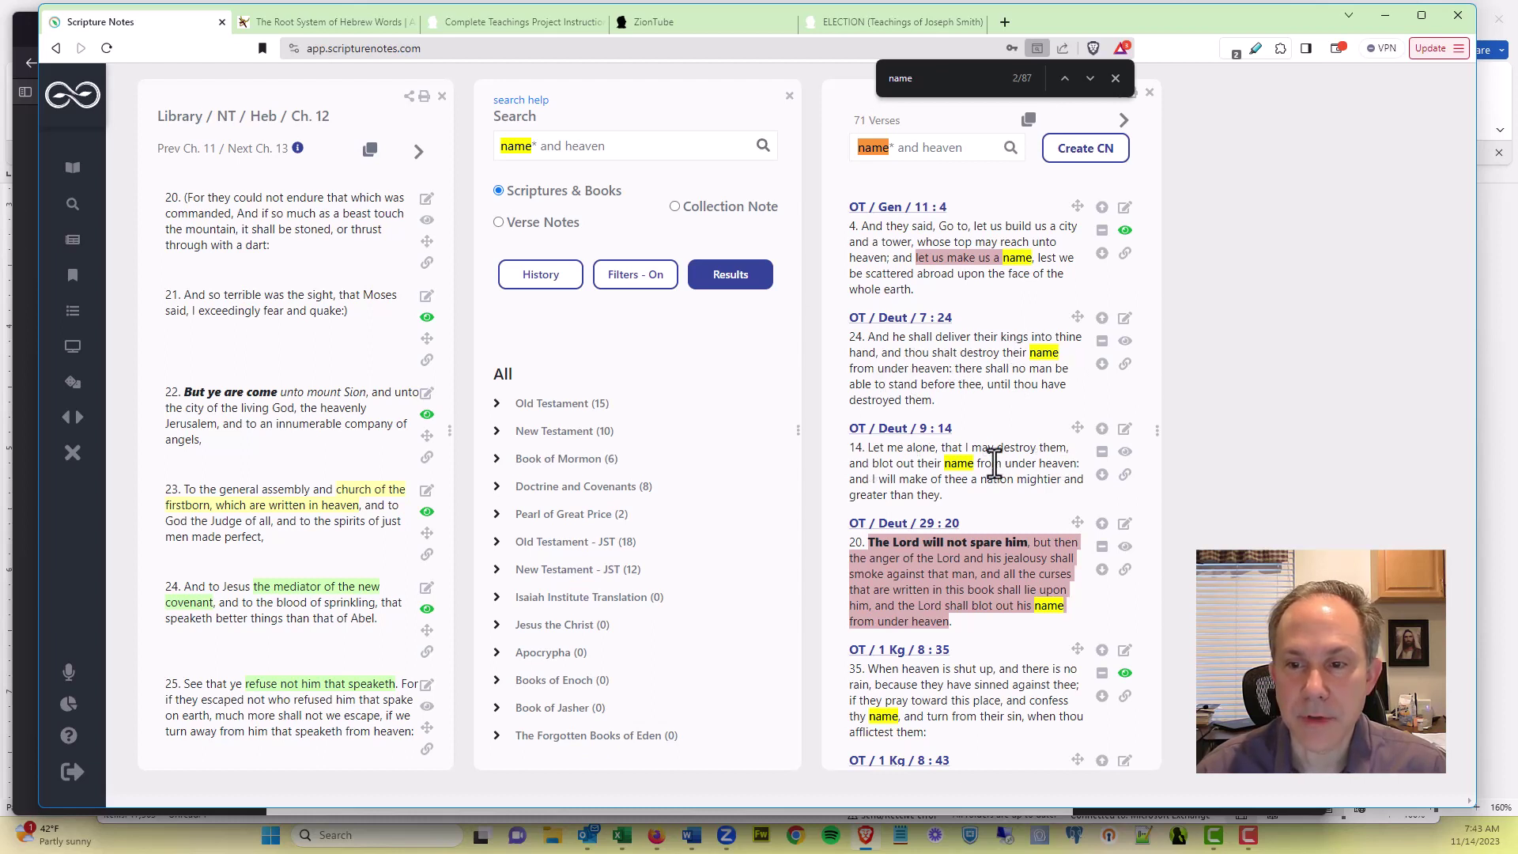
pyautogui.scroll(-1, 994, 466)
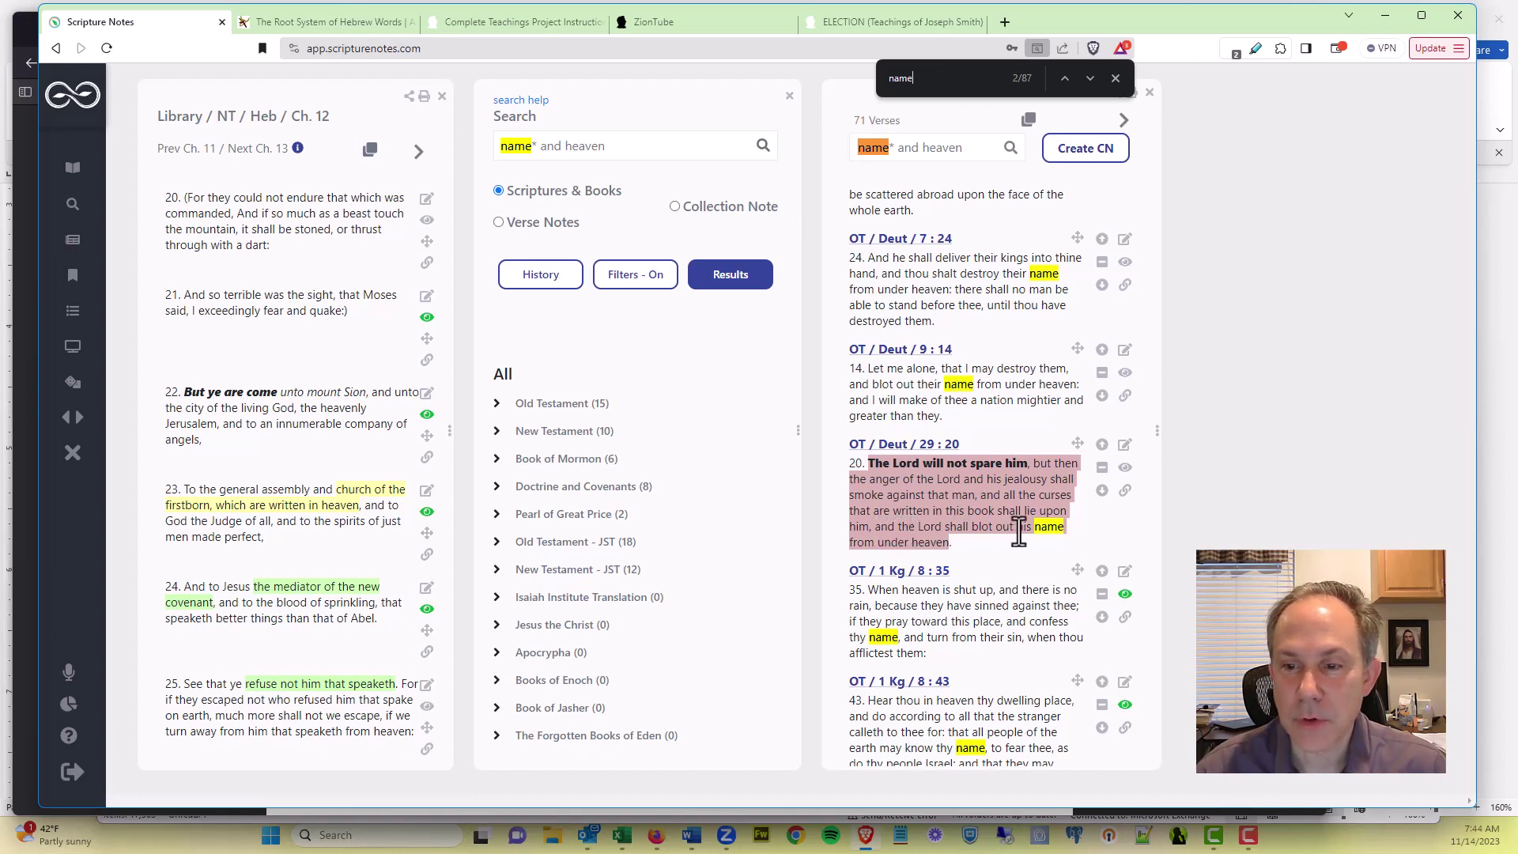
pyautogui.scroll(-1, 962, 519)
pyautogui.scroll(-5, 961, 514)
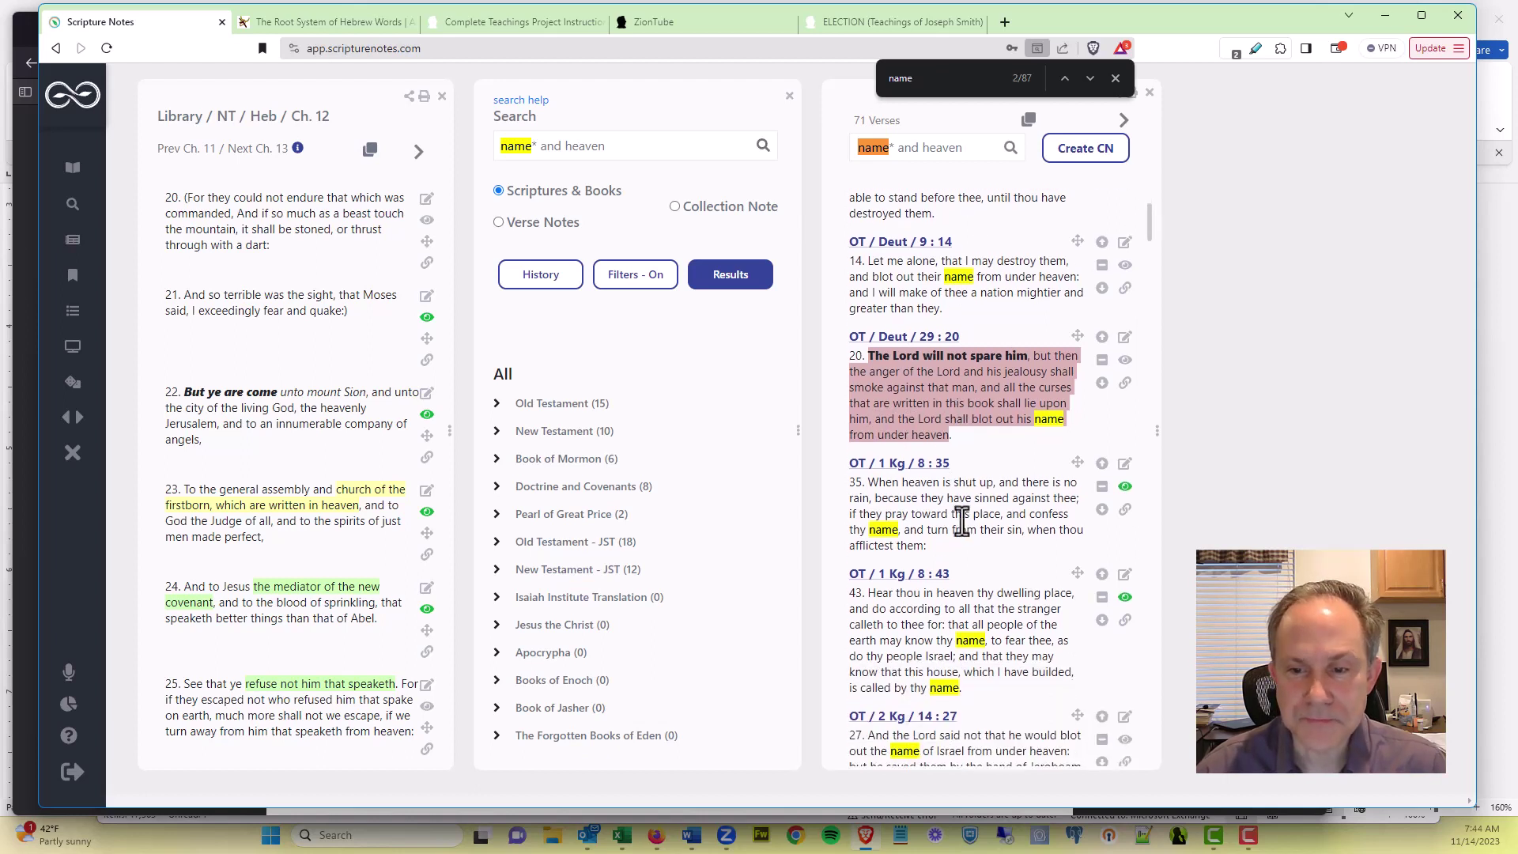
pyautogui.scroll(-2, 961, 500)
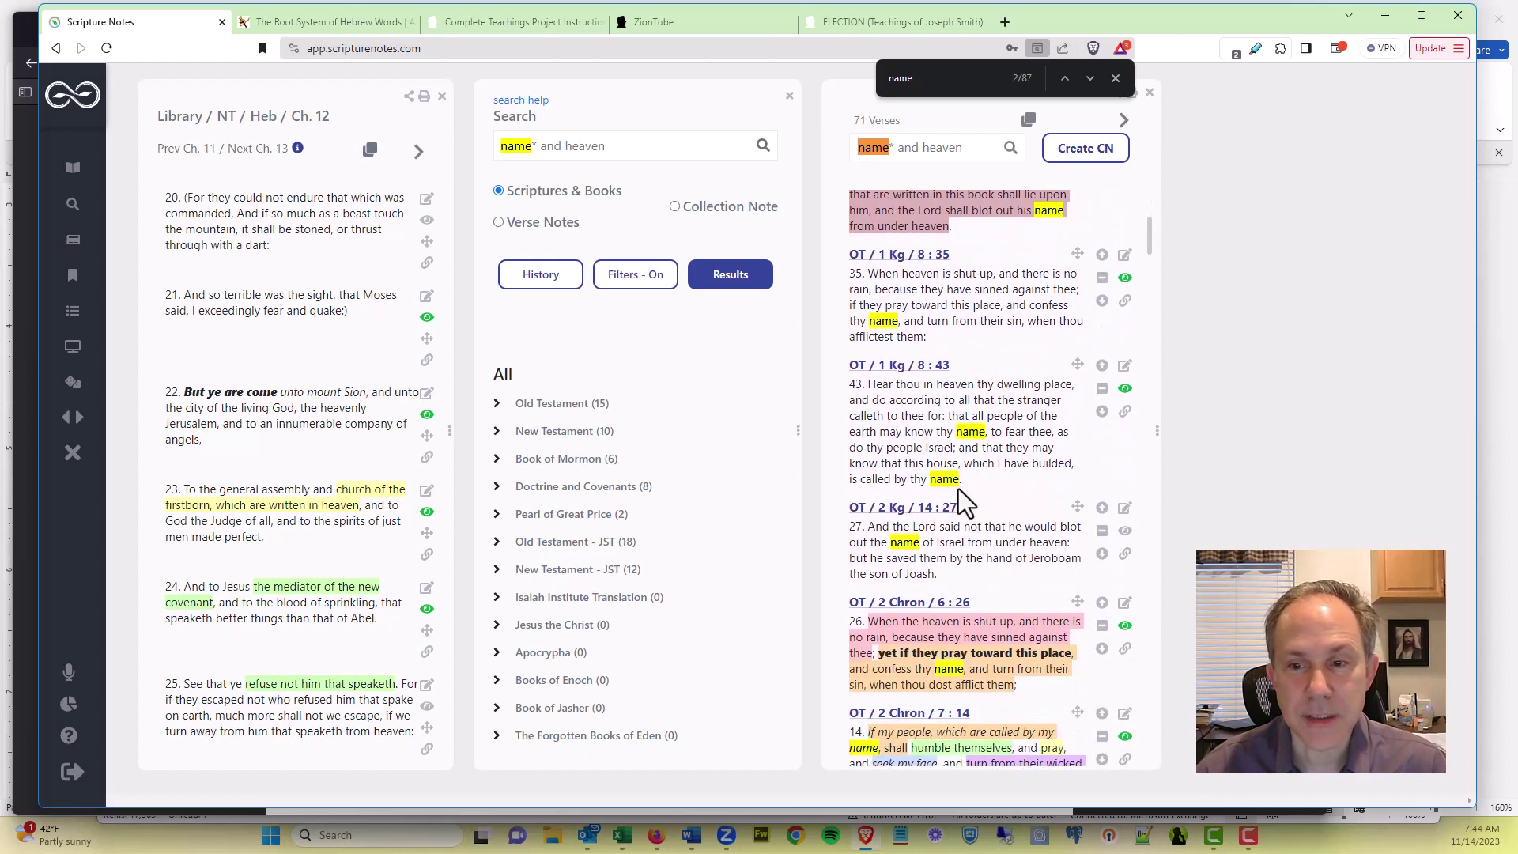
pyautogui.scroll(-2, 954, 478)
pyautogui.scroll(-2, 954, 478)
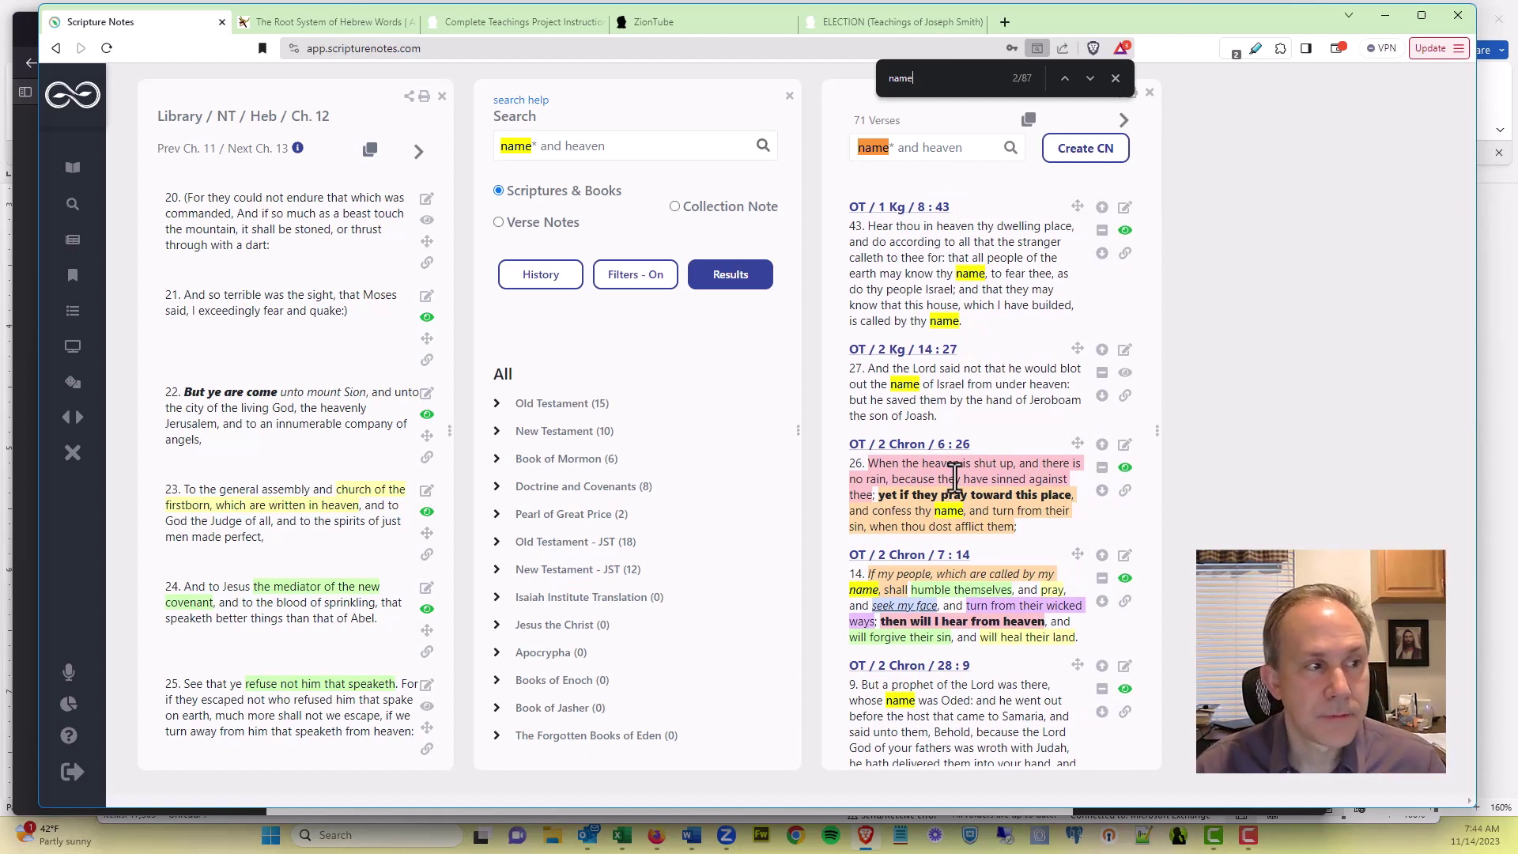
pyautogui.scroll(-2, 954, 475)
pyautogui.scroll(3, 955, 475)
pyautogui.scroll(5, 955, 476)
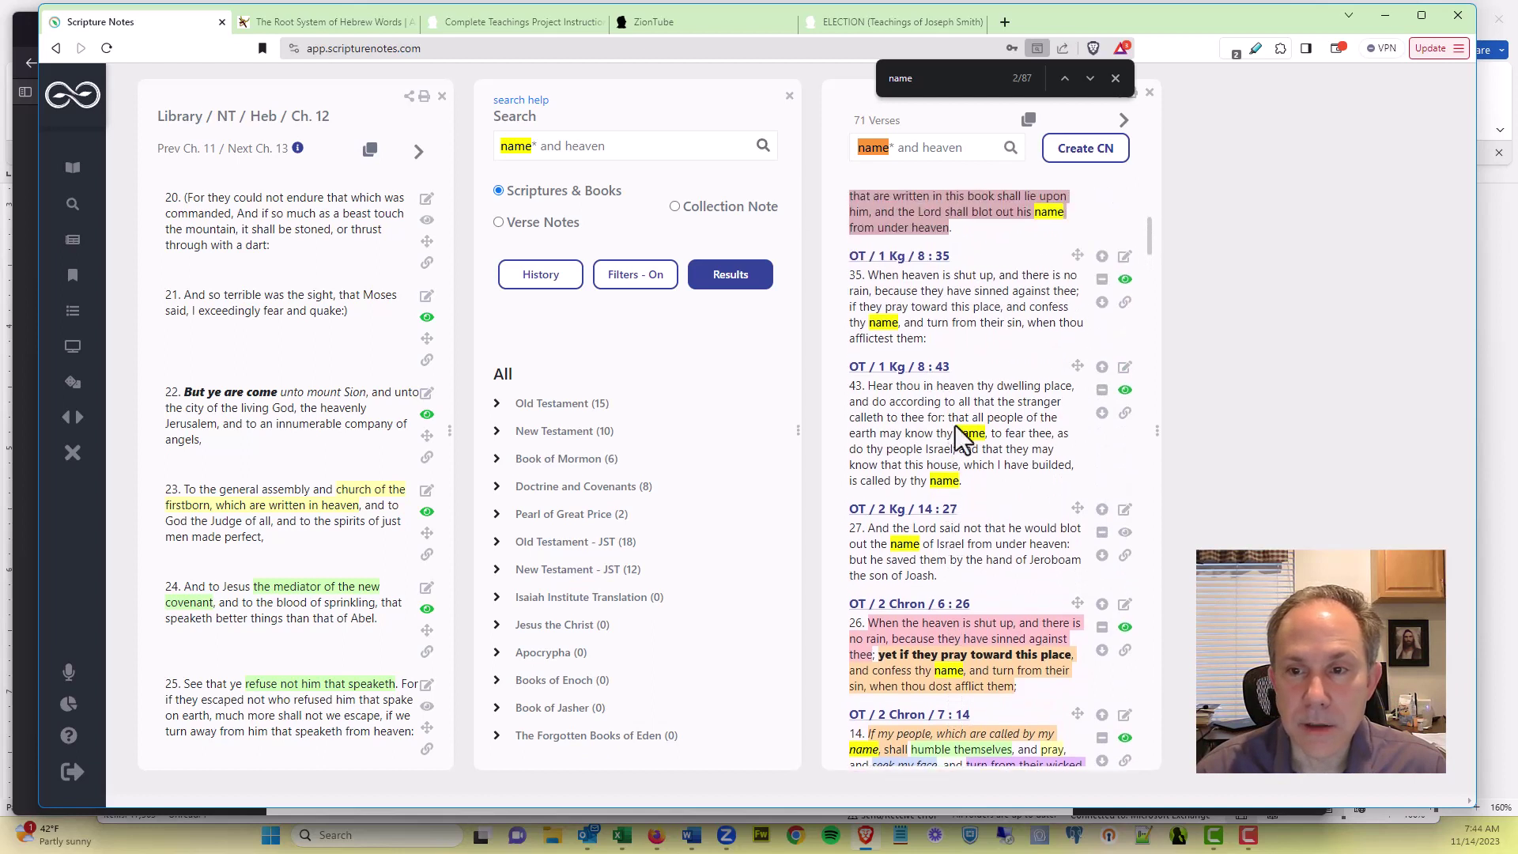
pyautogui.scroll(-14, 955, 427)
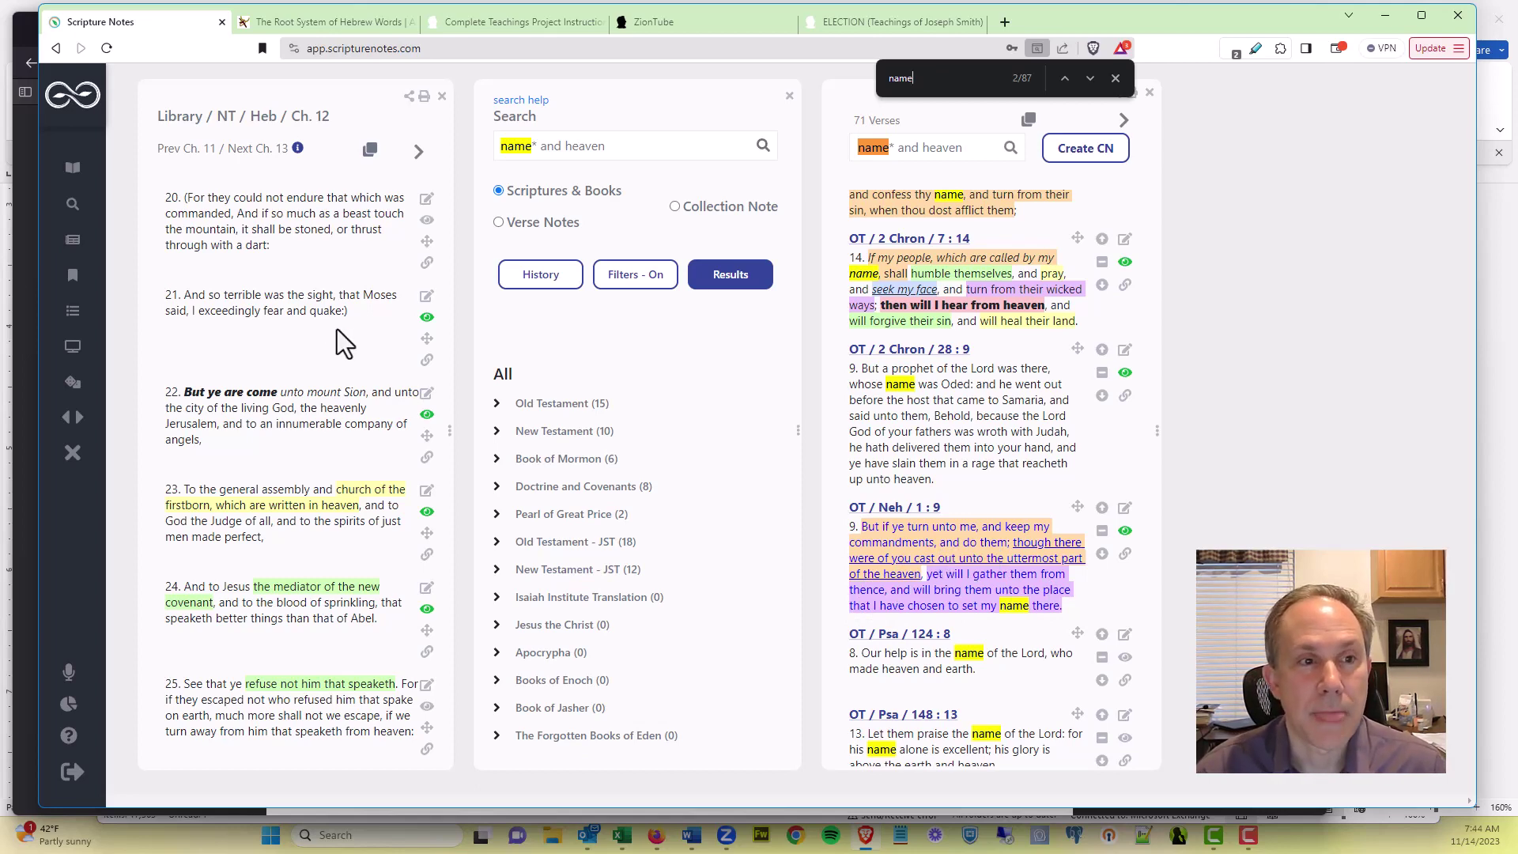
# Step: Open a second search pane and search Scriptures & Books for "uttermost"
pyautogui.click(72, 209)
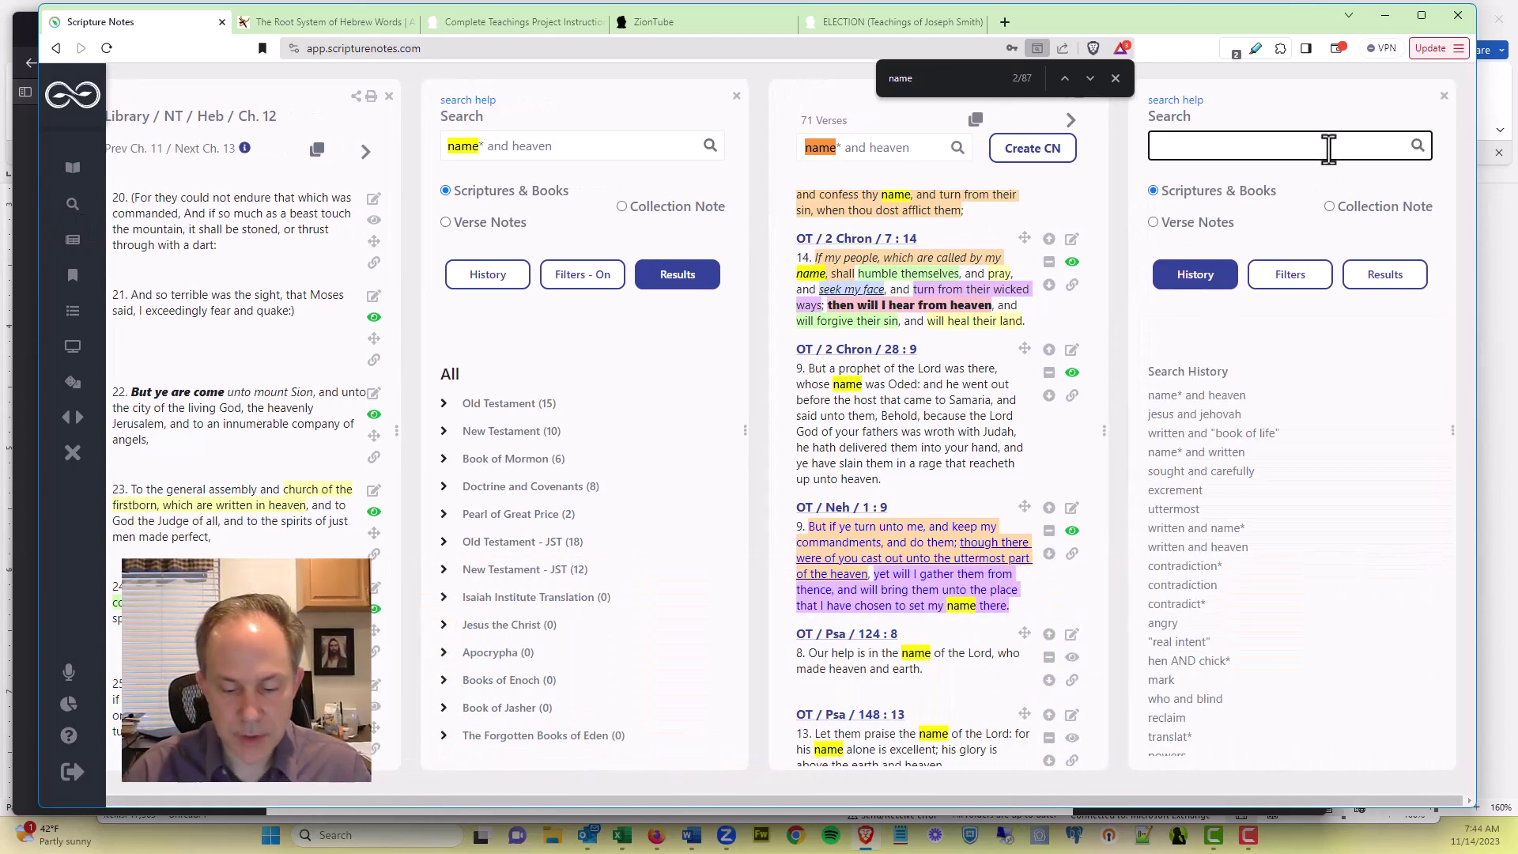
pyautogui.write('uttermost')
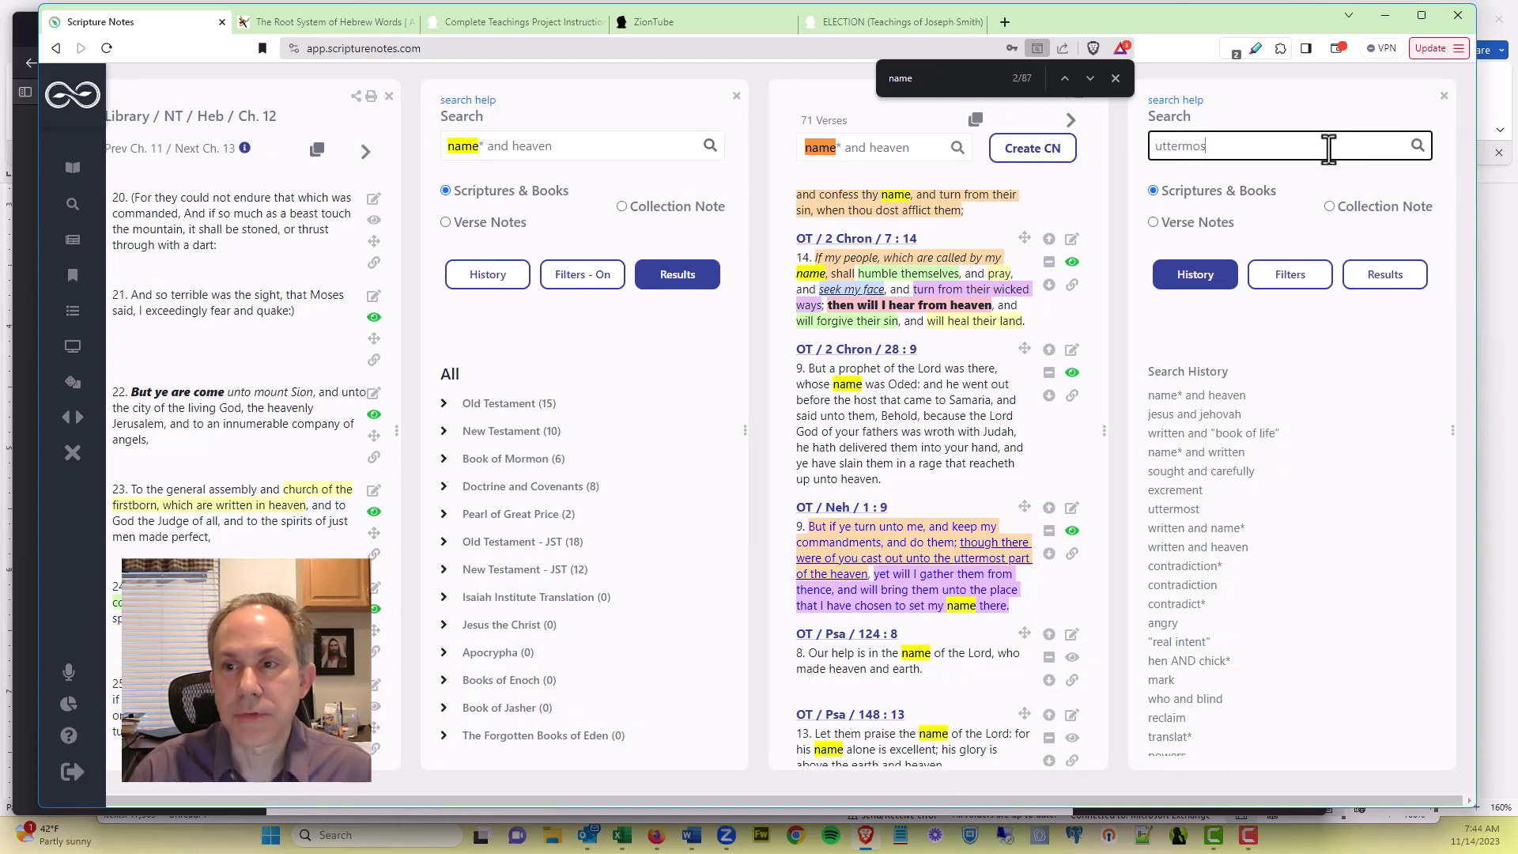
pyautogui.click(1418, 147)
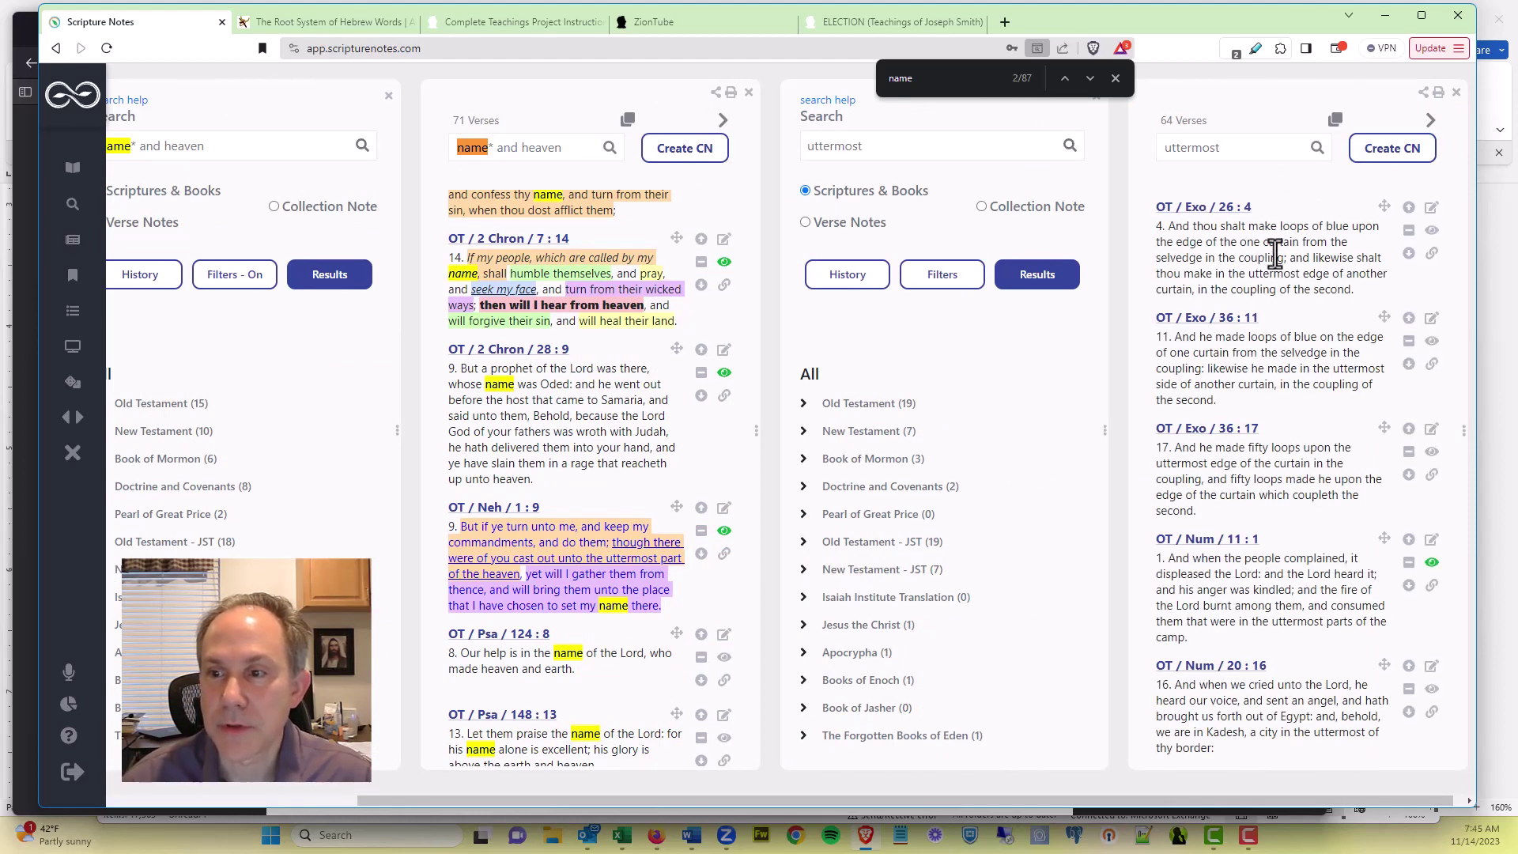
# Step: Highlight "uttermost" on the page, examine how the Old Testament verses use it, and close that search and its results
pyautogui.hotkey('ctrl', 'f')
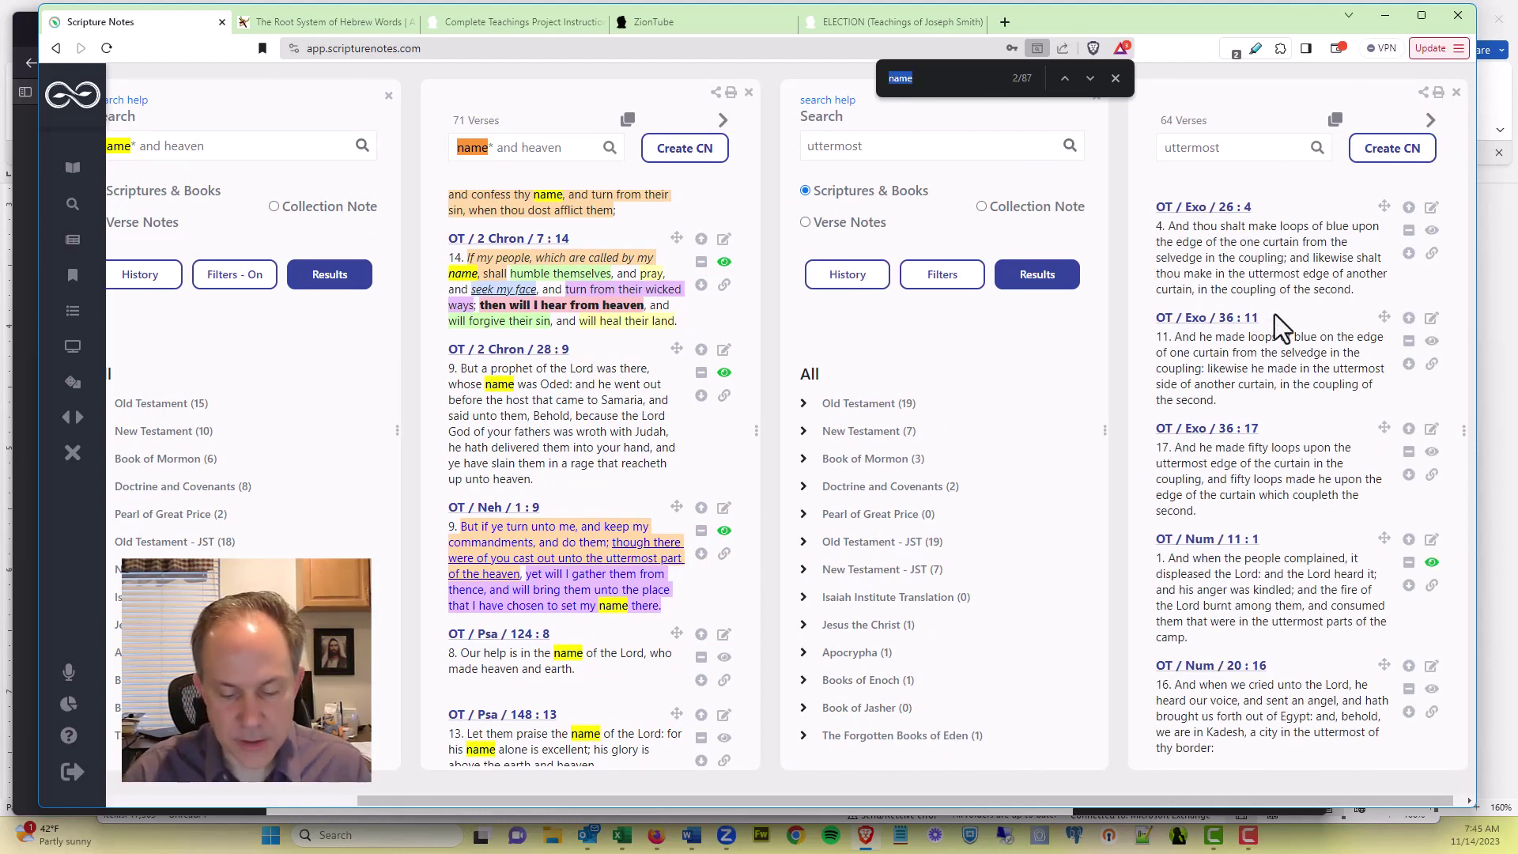
pyautogui.write('utter')
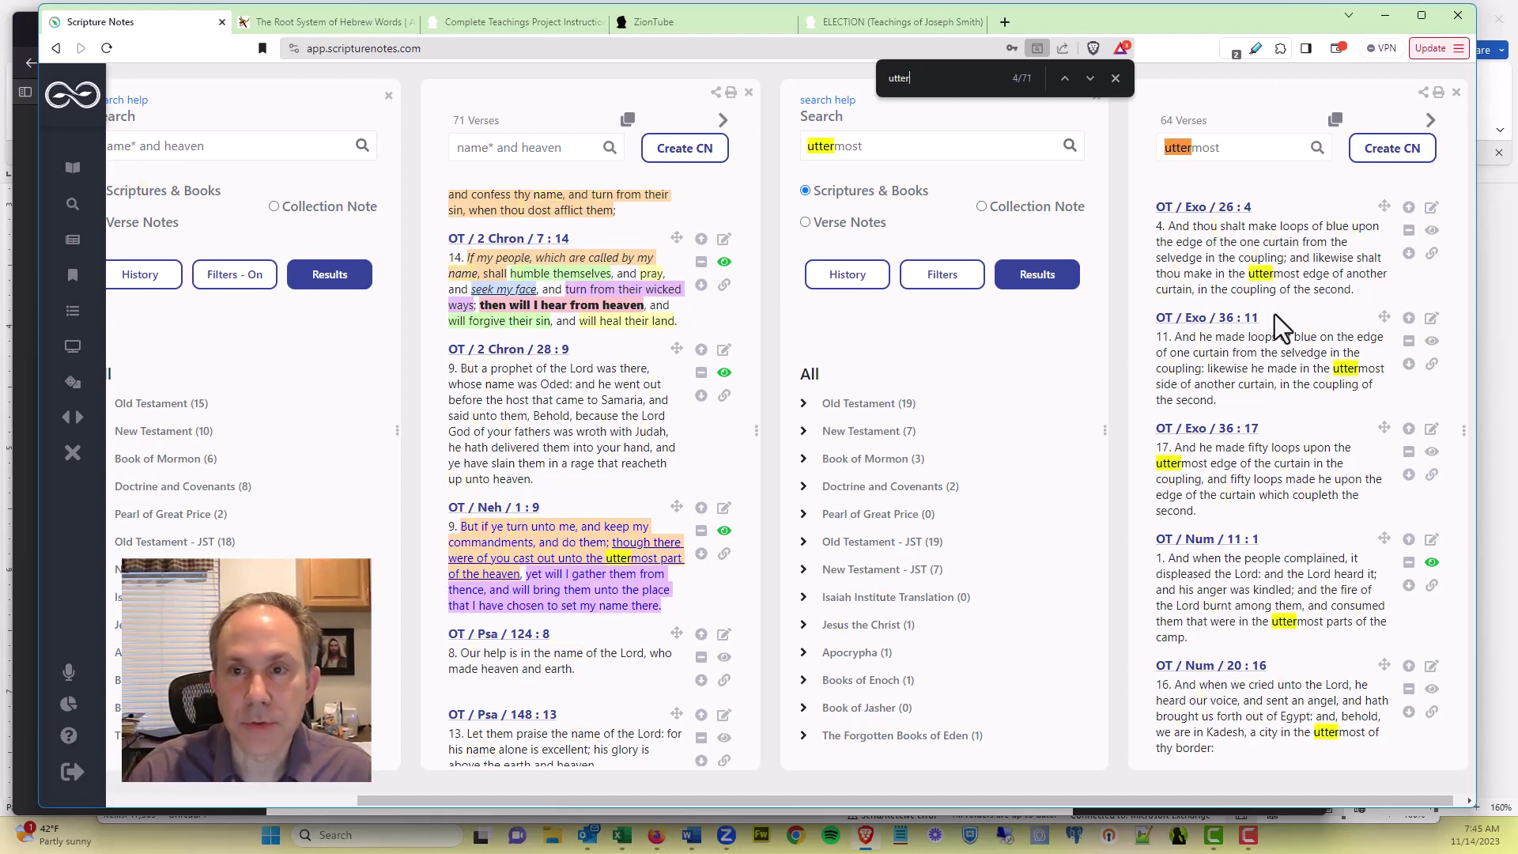
pyautogui.write('most')
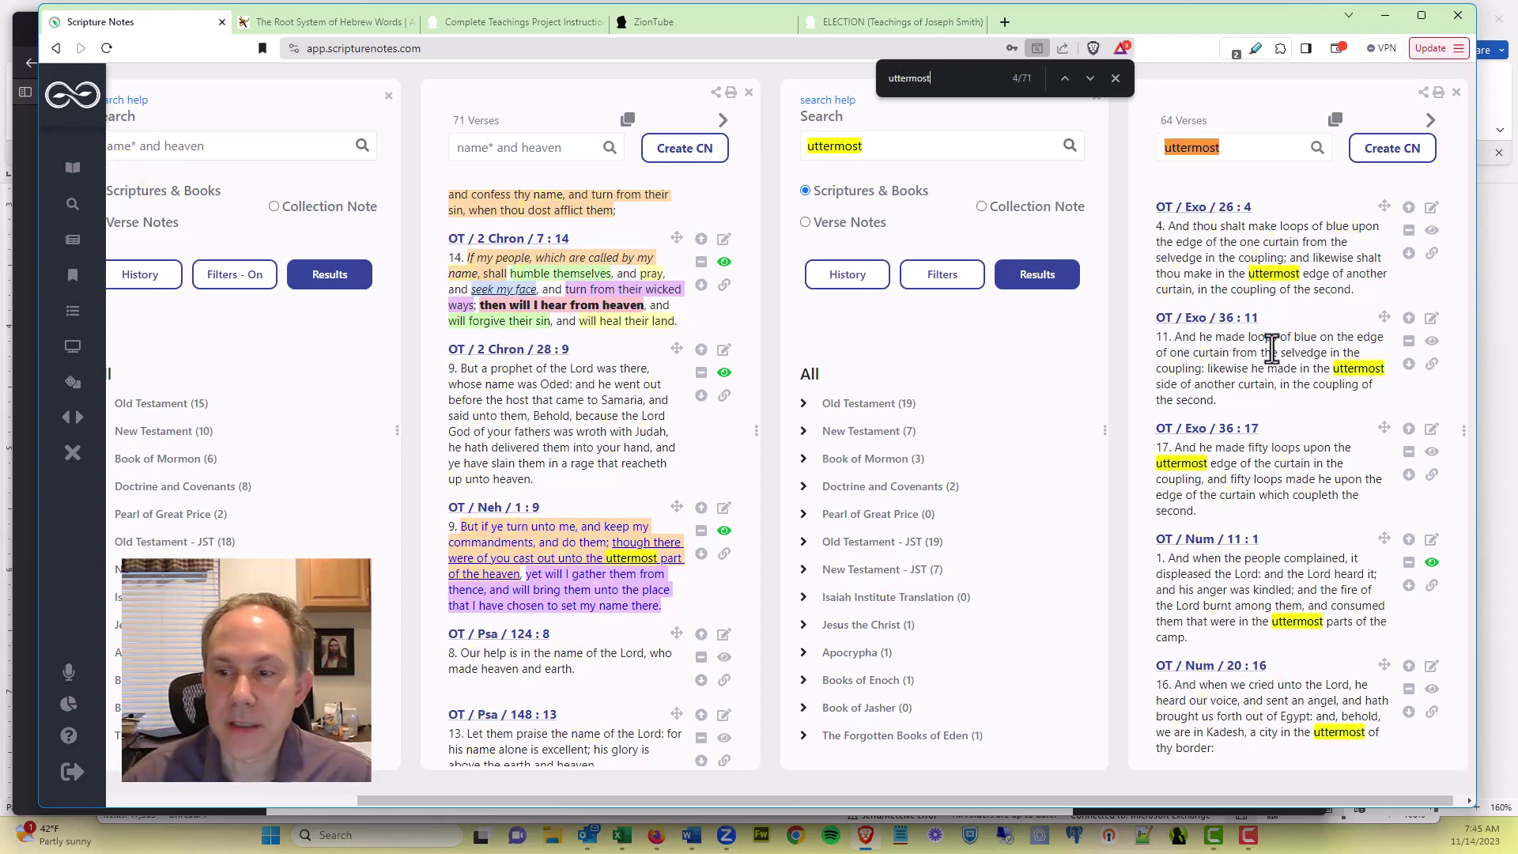
pyautogui.scroll(-6, 1273, 353)
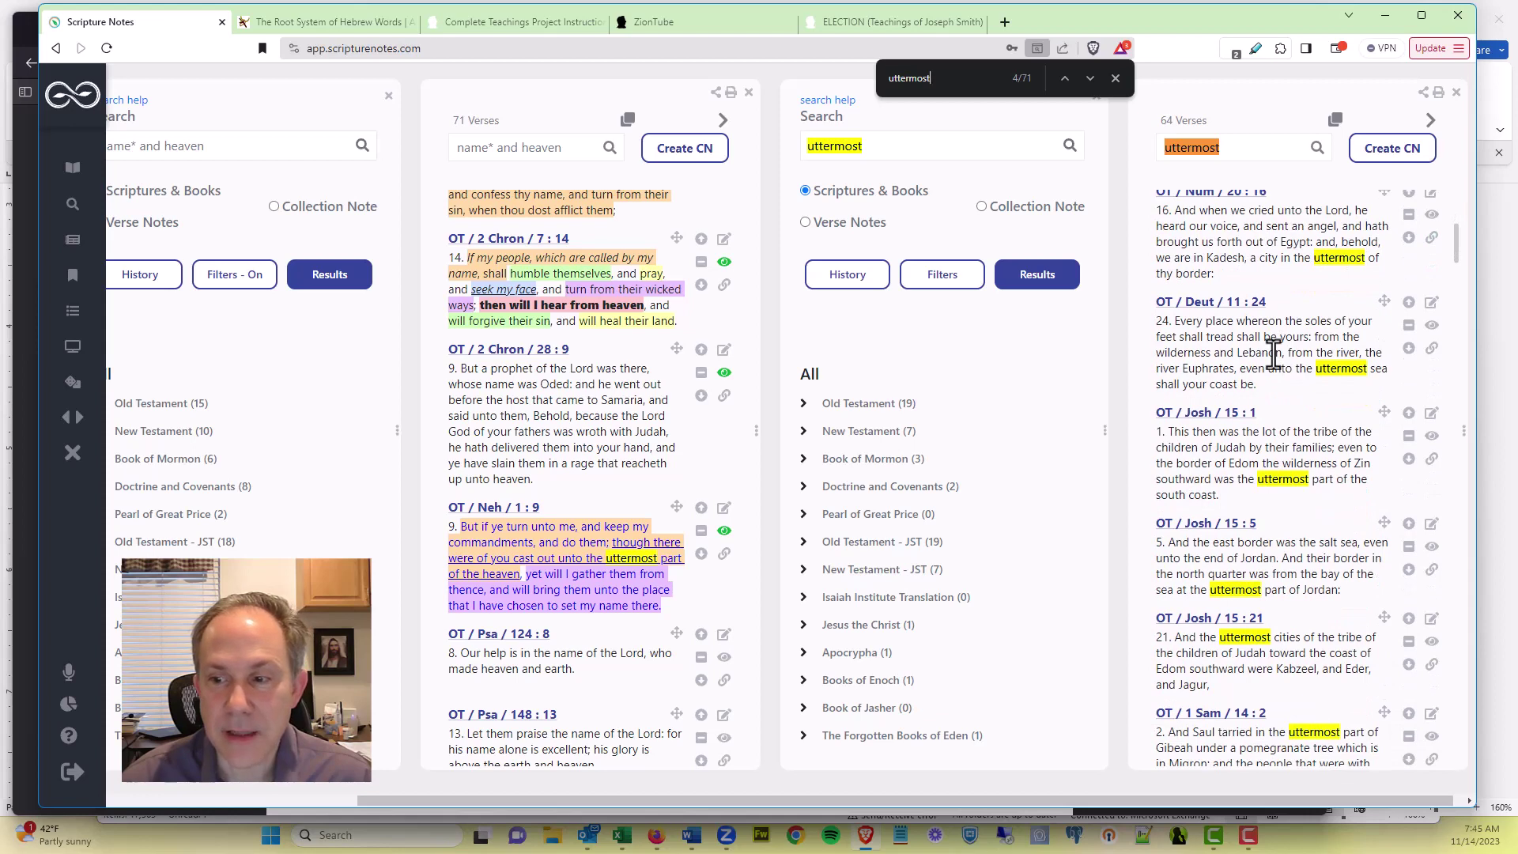
pyautogui.scroll(-3, 1267, 434)
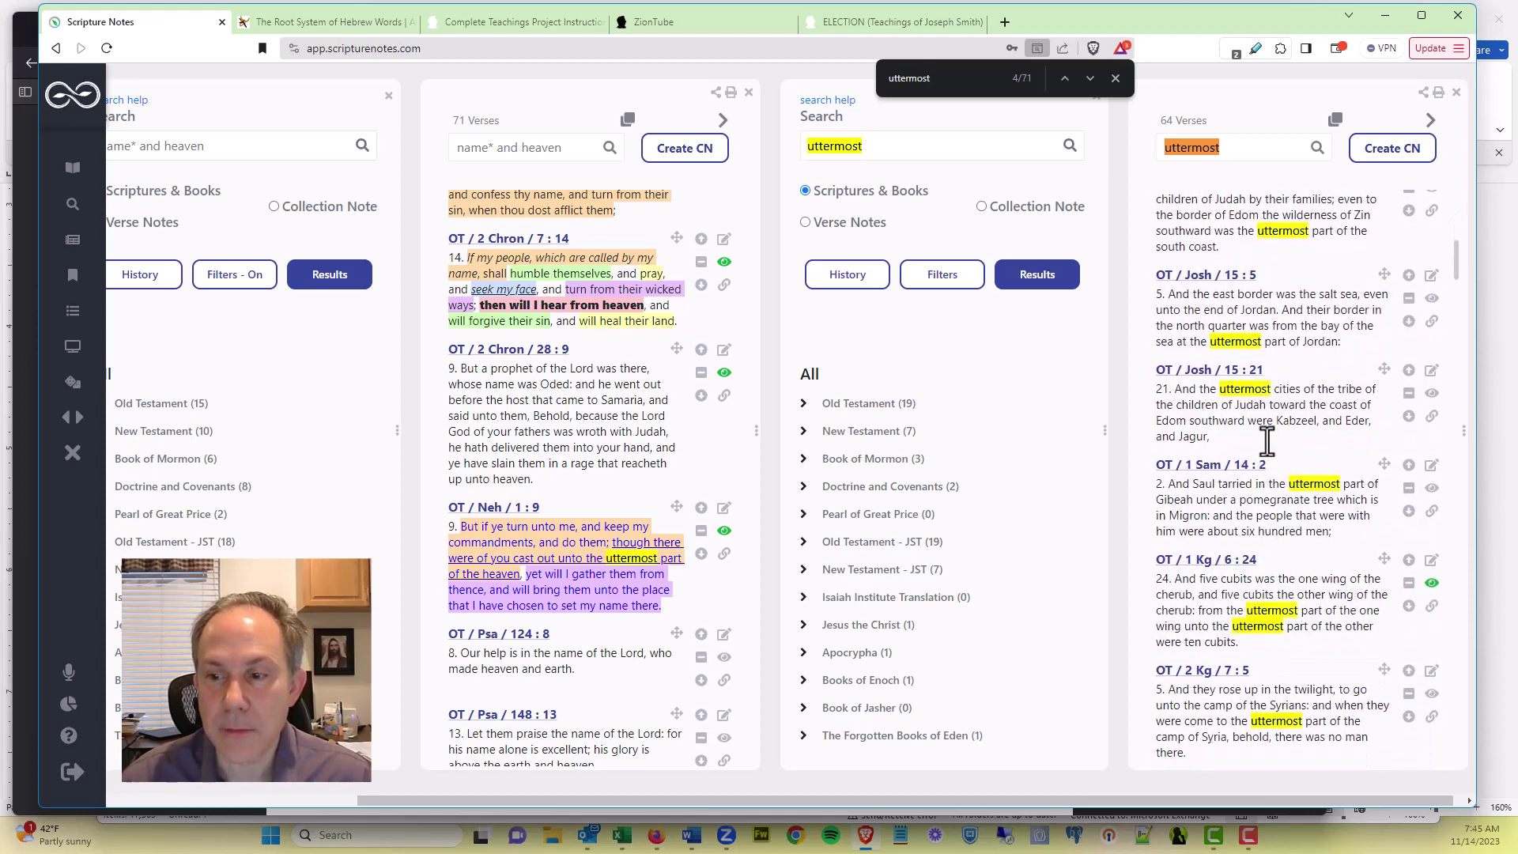
pyautogui.scroll(-8, 1267, 441)
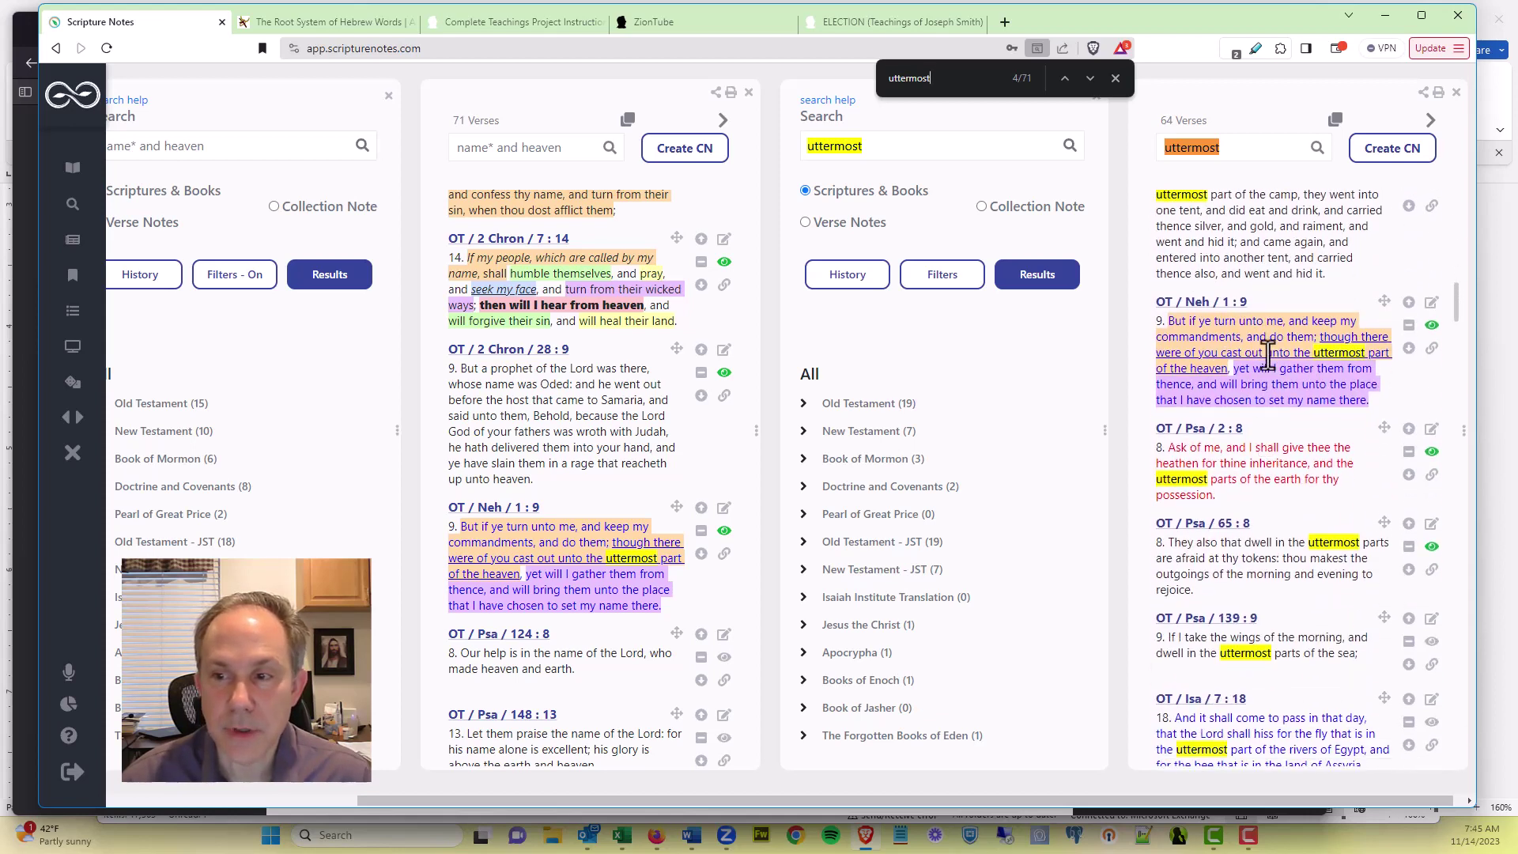
pyautogui.scroll(-3, 1268, 416)
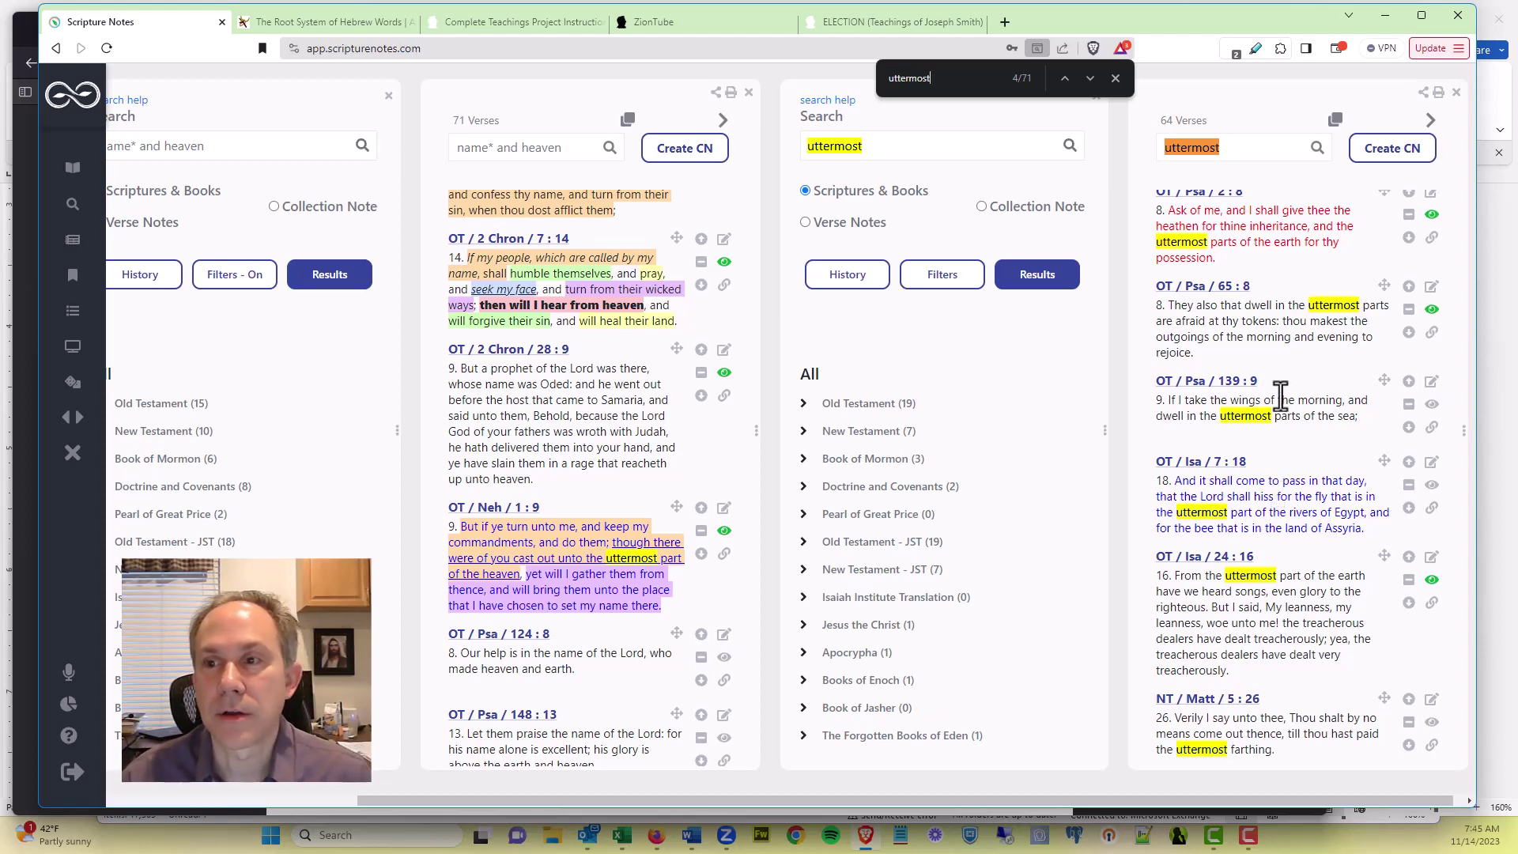
pyautogui.click(1455, 93)
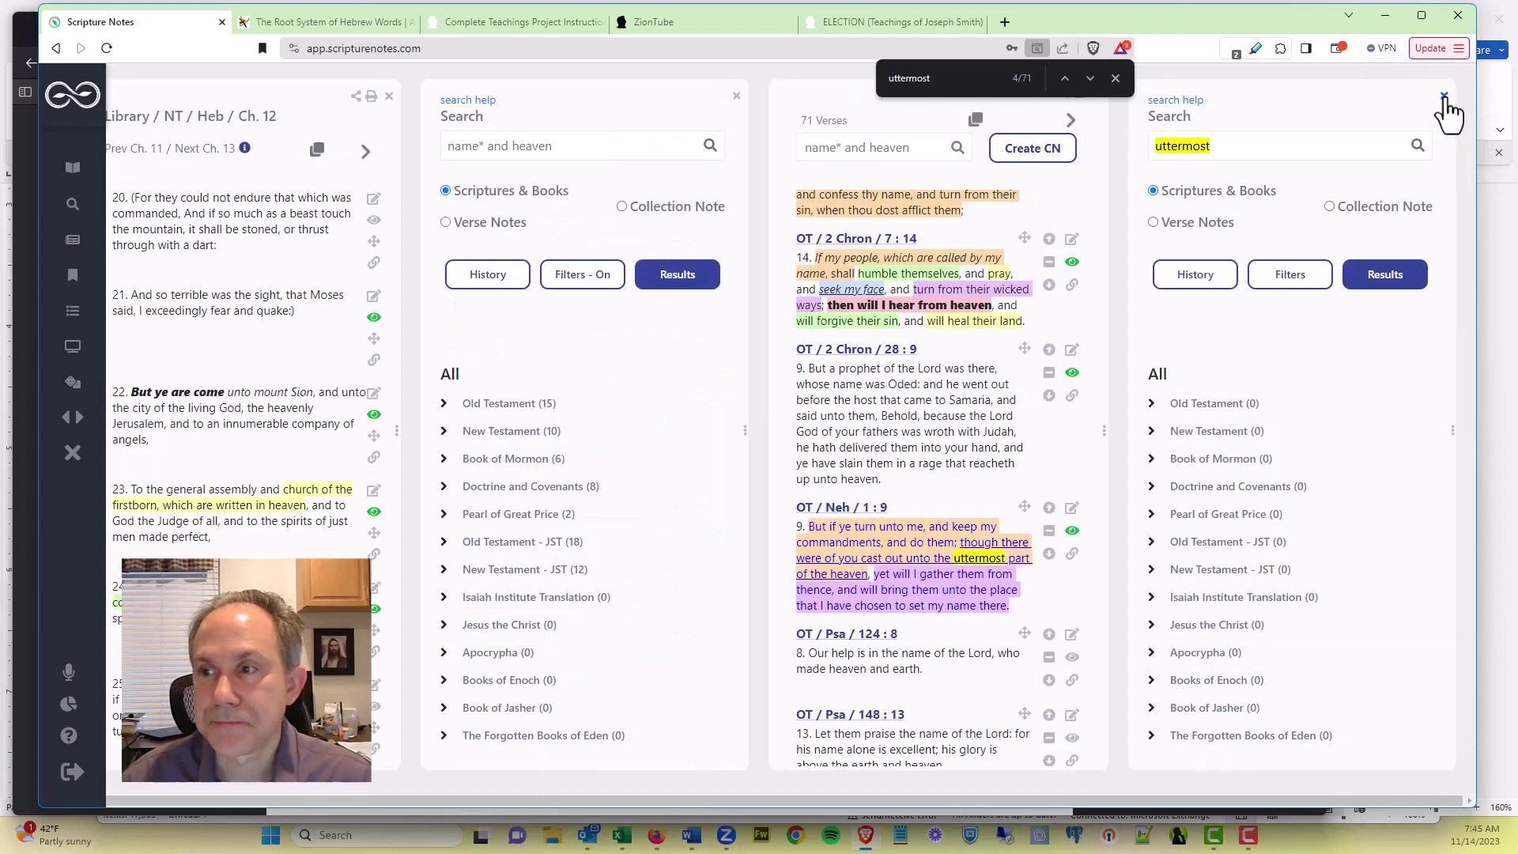
pyautogui.click(1443, 96)
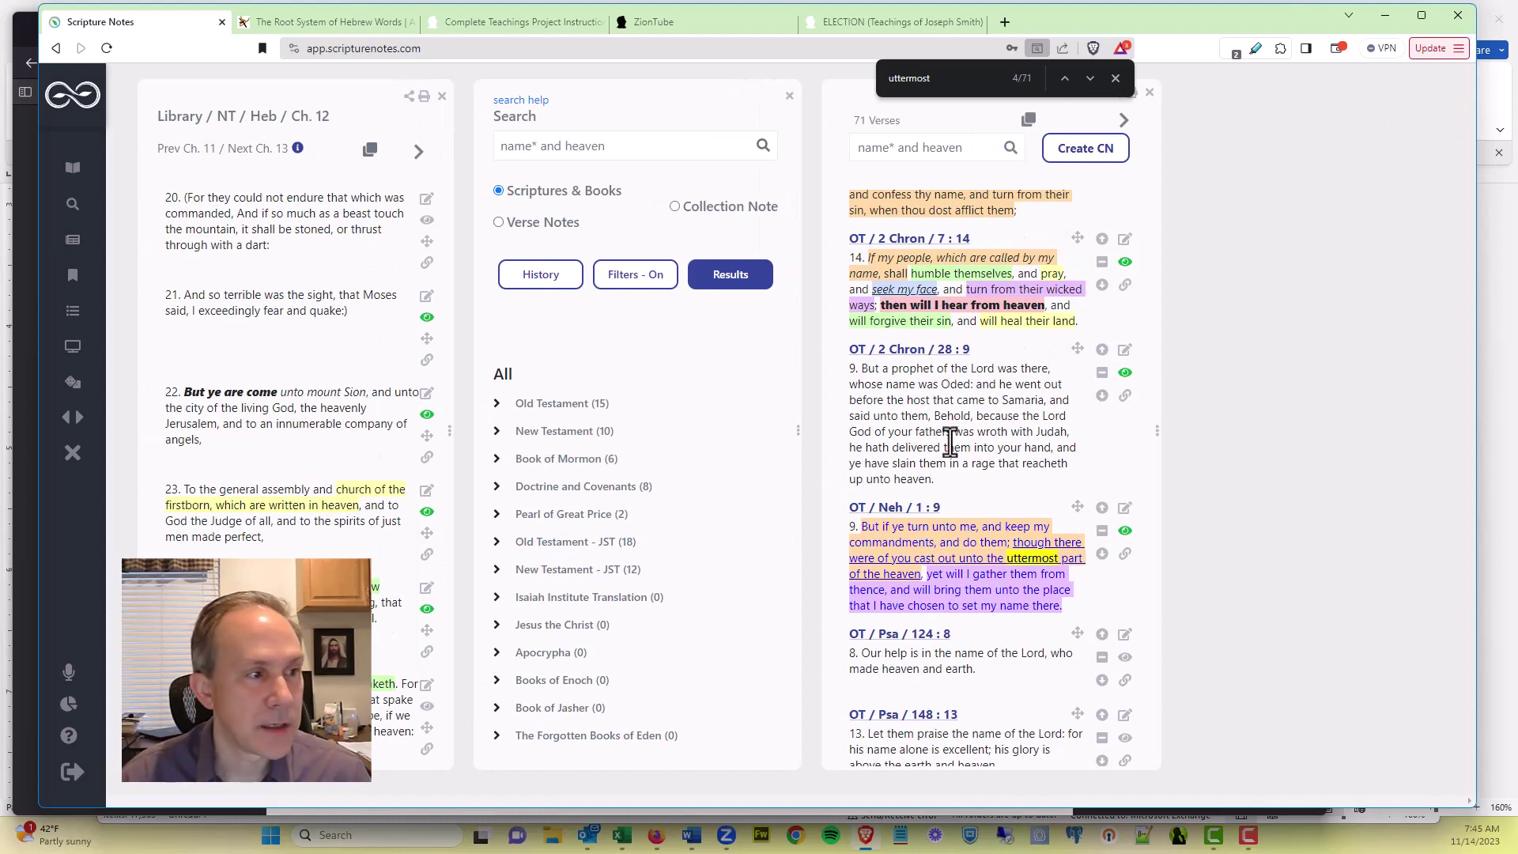
# Step: Examine the remaining "name* and heaven" results through the New Testament, Book of Mormon and Doctrine and Covenants for names written in heaven
pyautogui.scroll(-1, 949, 441)
pyautogui.scroll(-6, 951, 443)
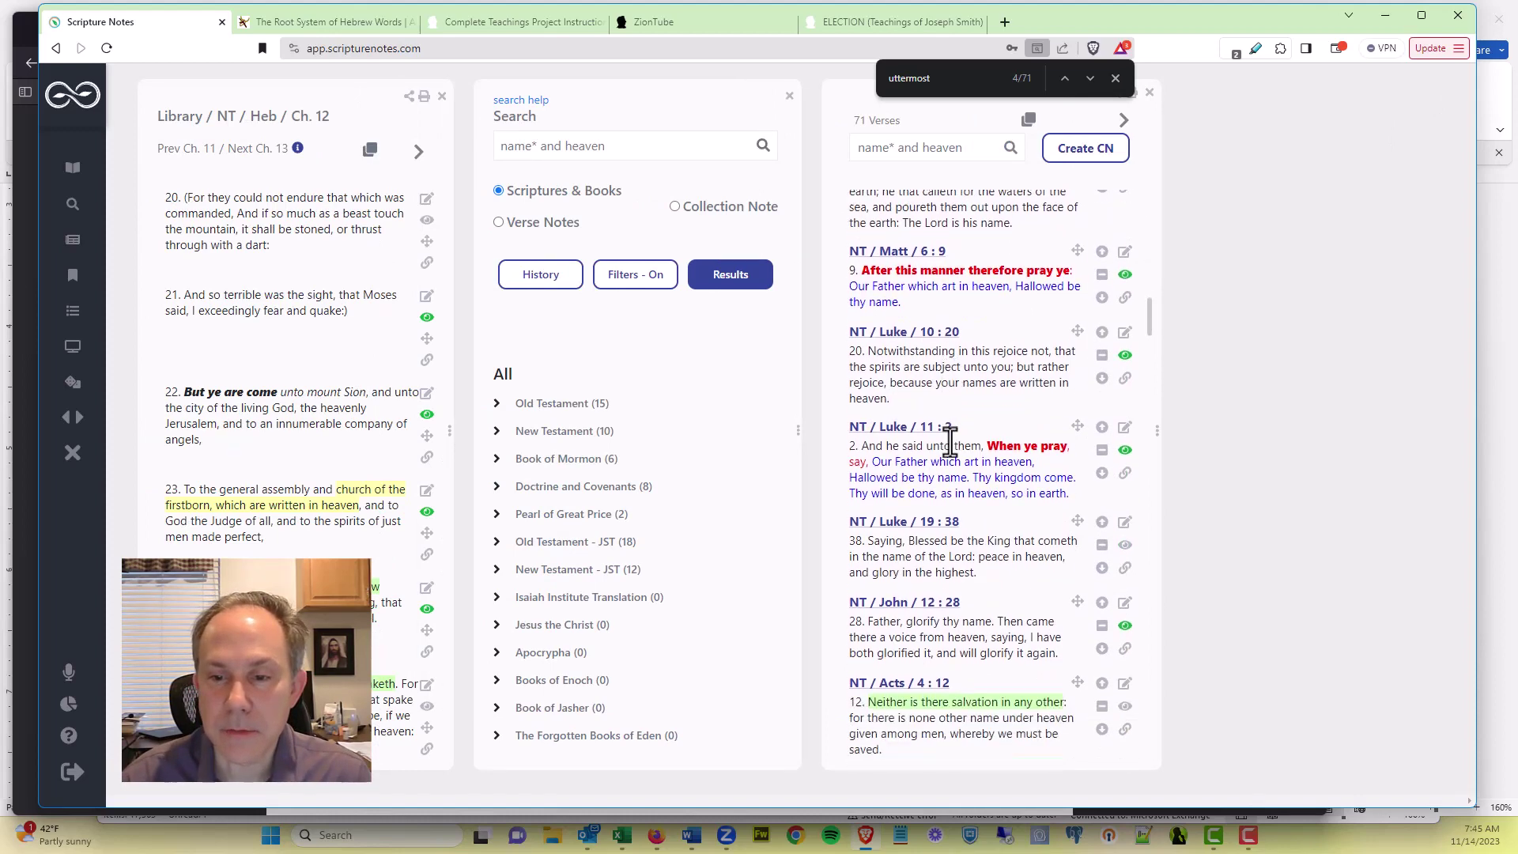
pyautogui.scroll(2, 950, 442)
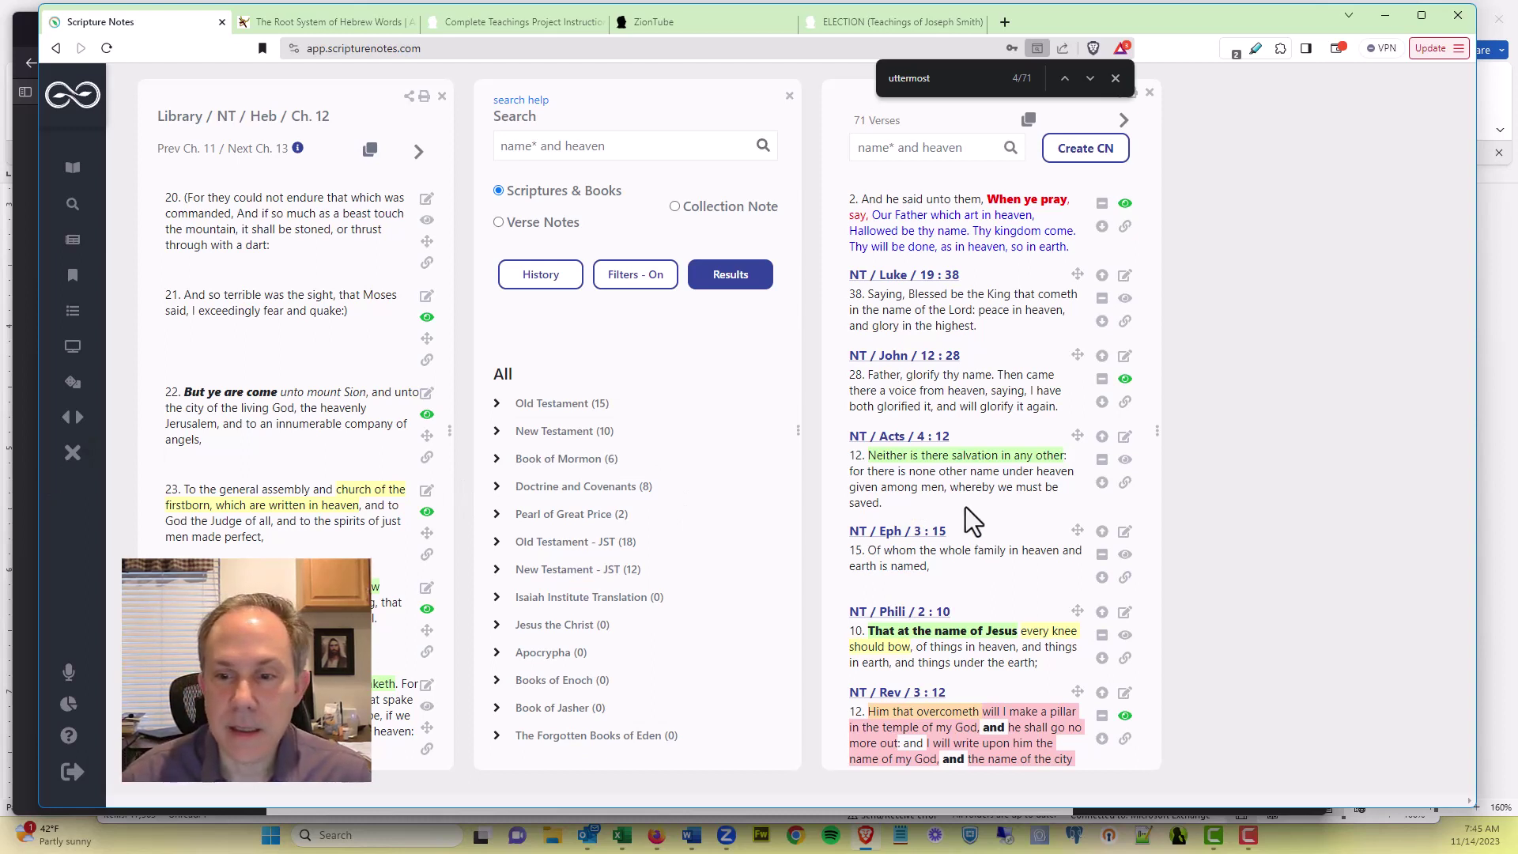
pyautogui.scroll(-2, 964, 509)
pyautogui.scroll(-1, 964, 510)
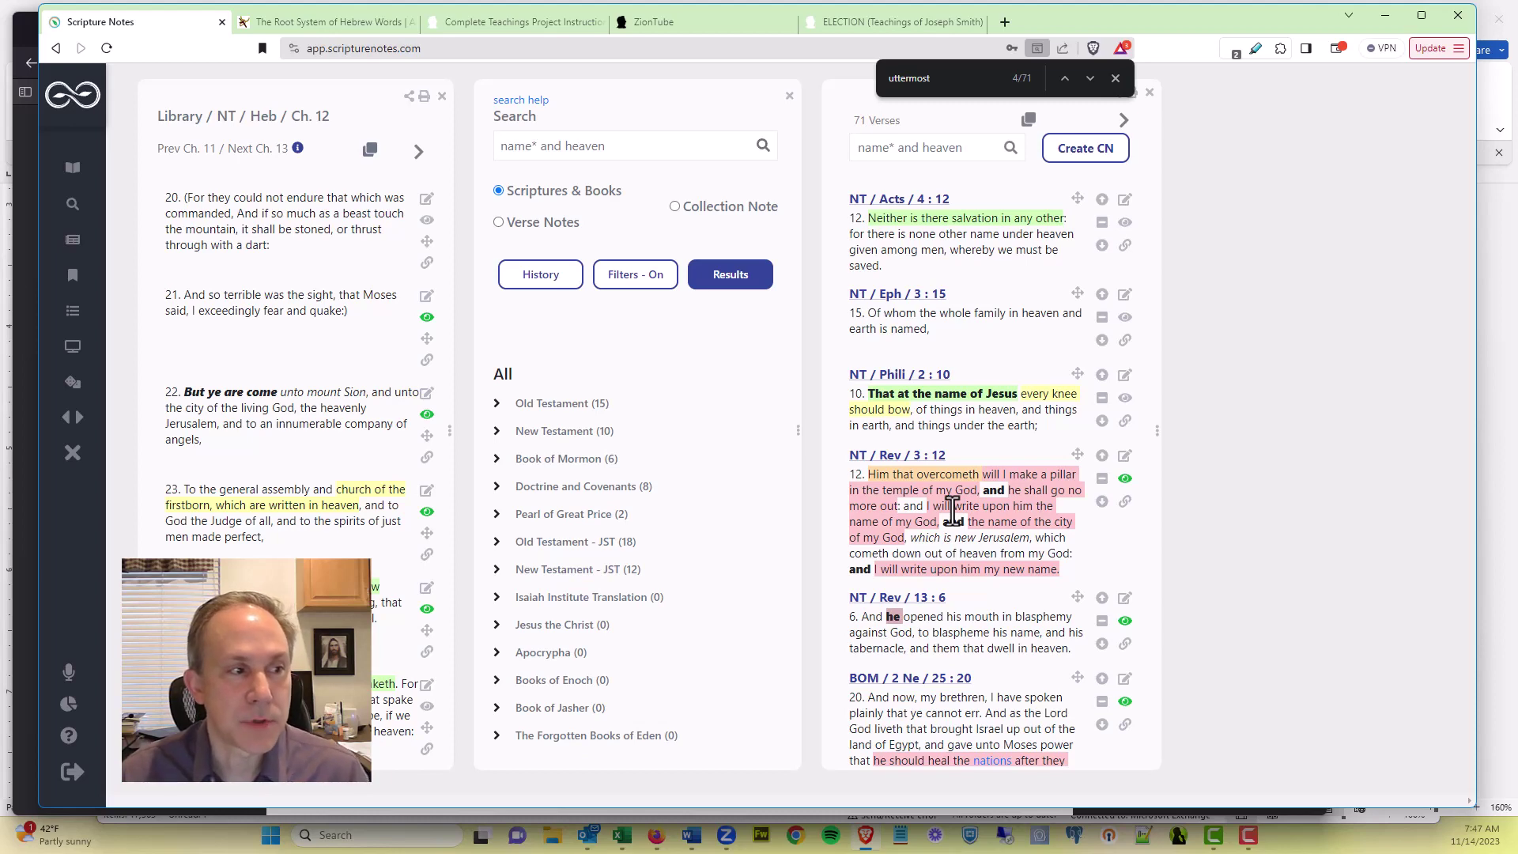
pyautogui.scroll(-1, 960, 526)
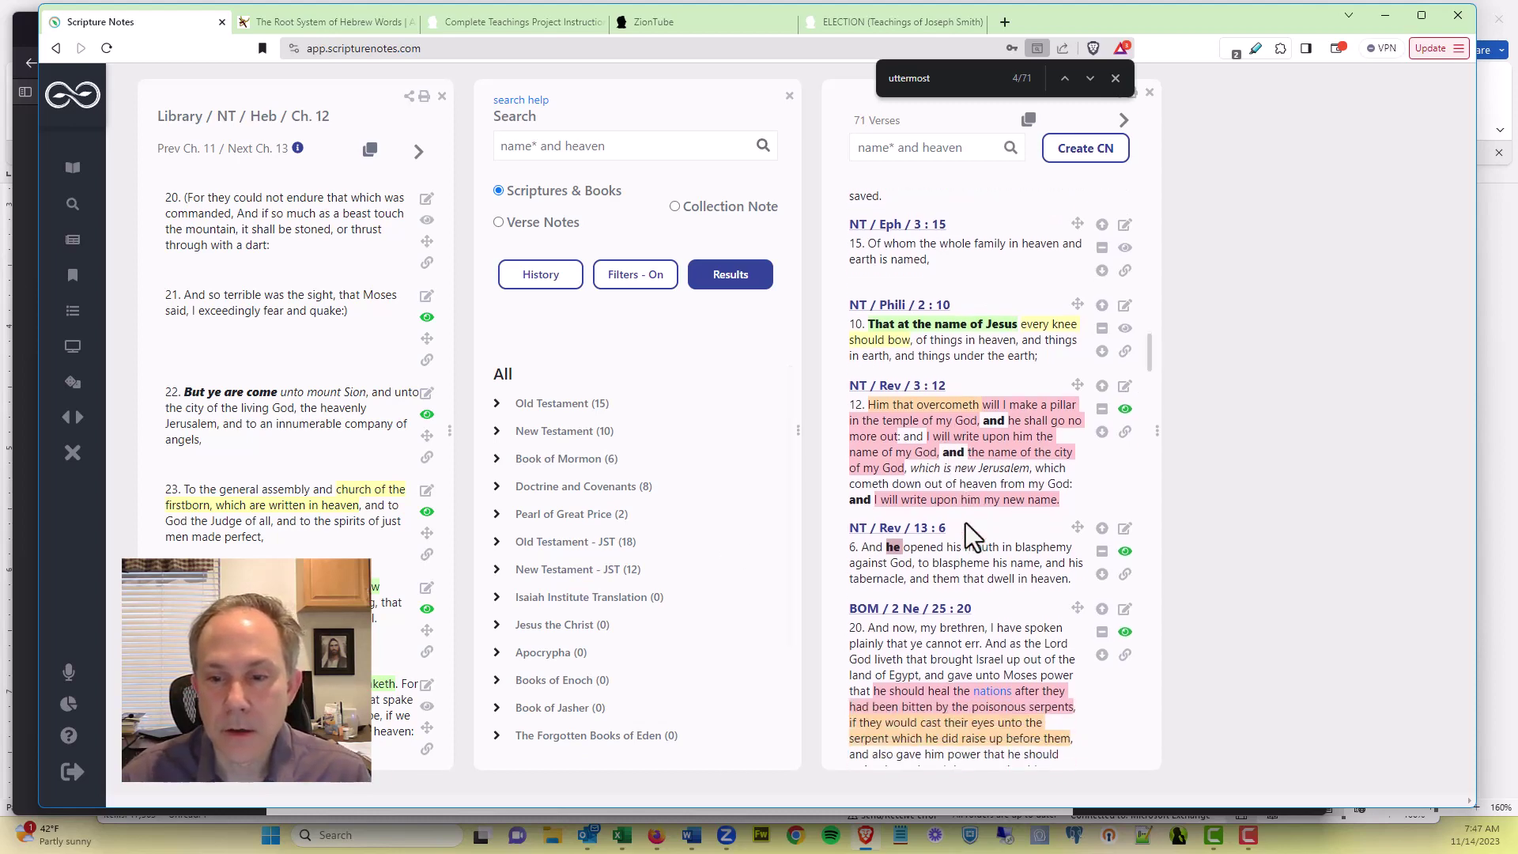
pyautogui.scroll(-12, 964, 524)
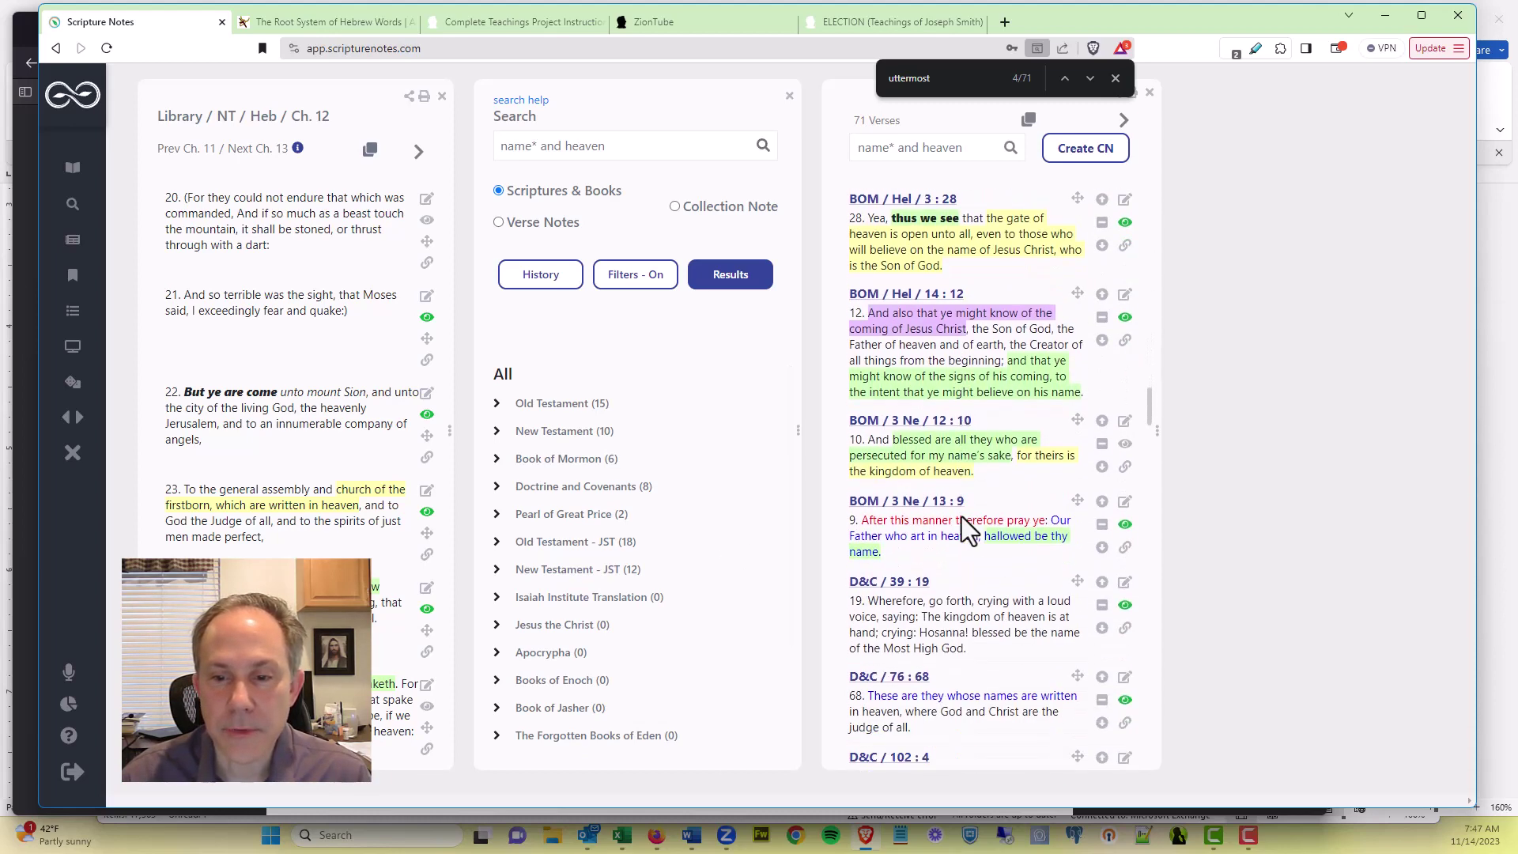
# Step: Find Doctrine and Covenants 76:68 among the "name* and heaven" results and open it in its full section
pyautogui.scroll(-6, 962, 516)
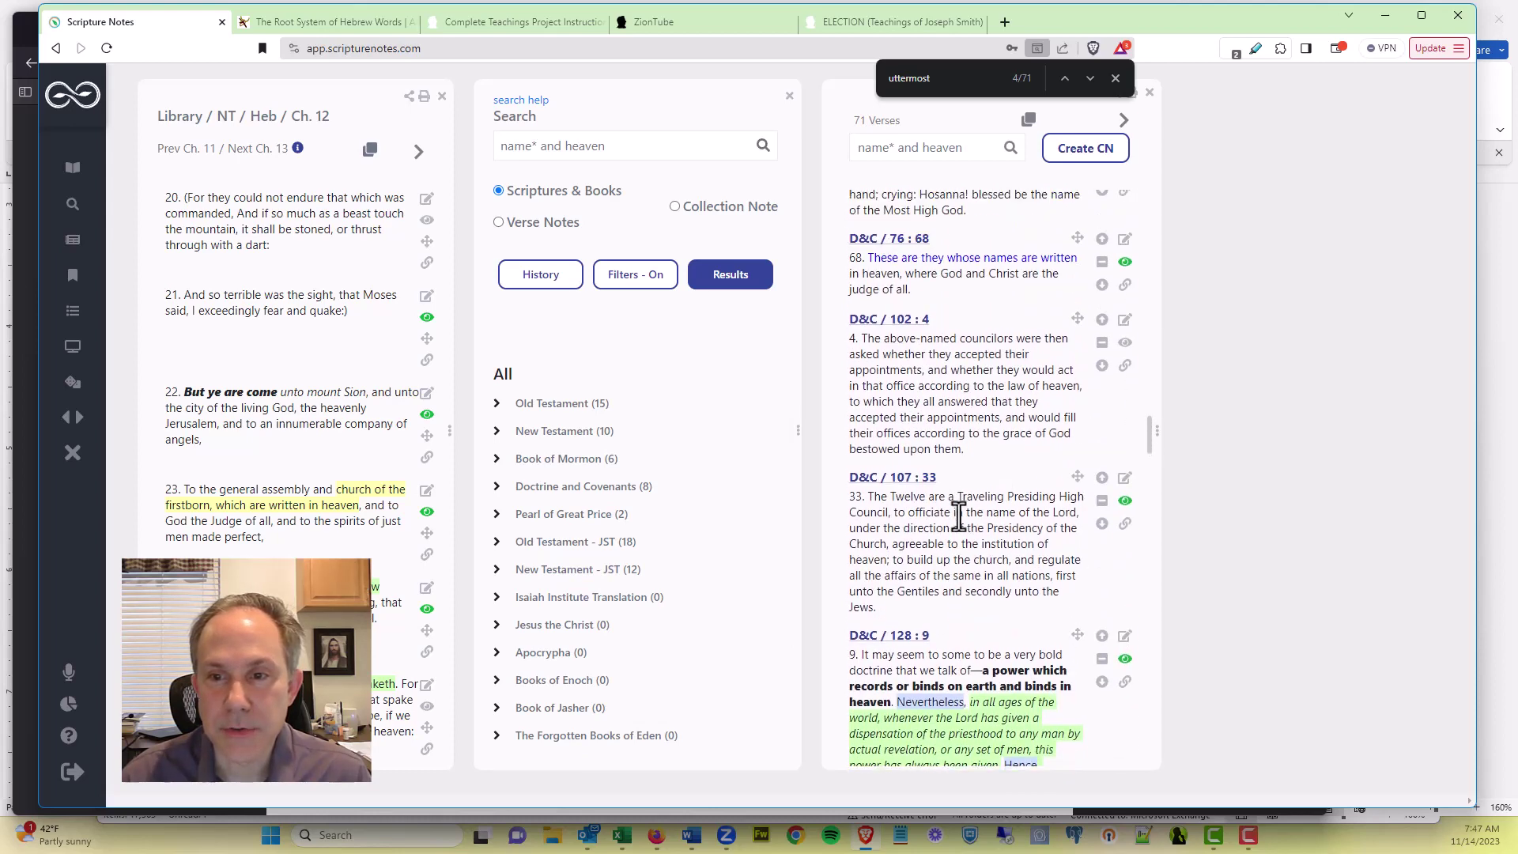
pyautogui.scroll(2, 959, 517)
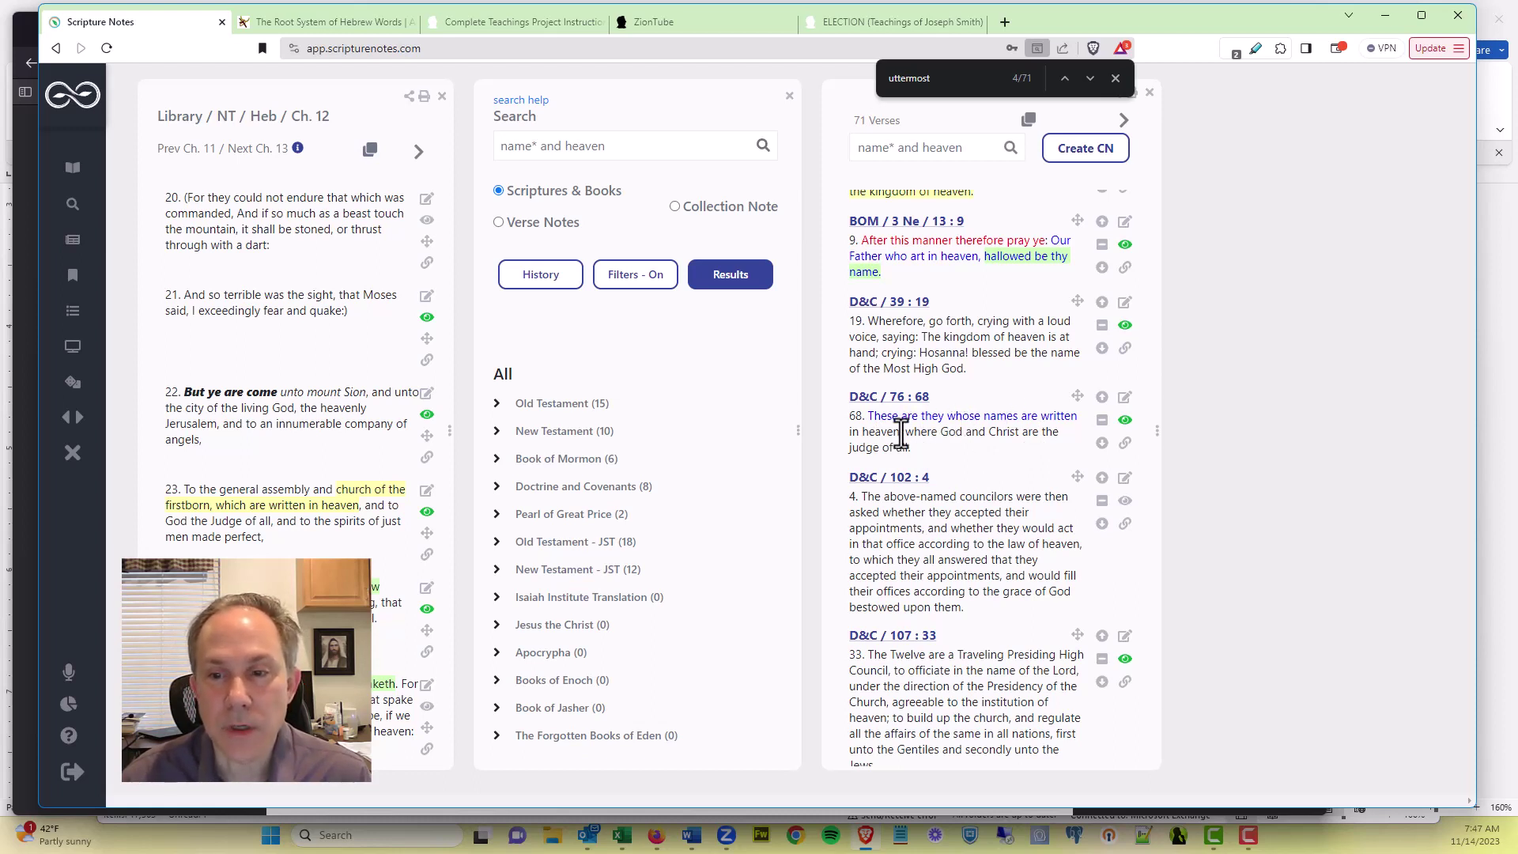
pyautogui.click(883, 399)
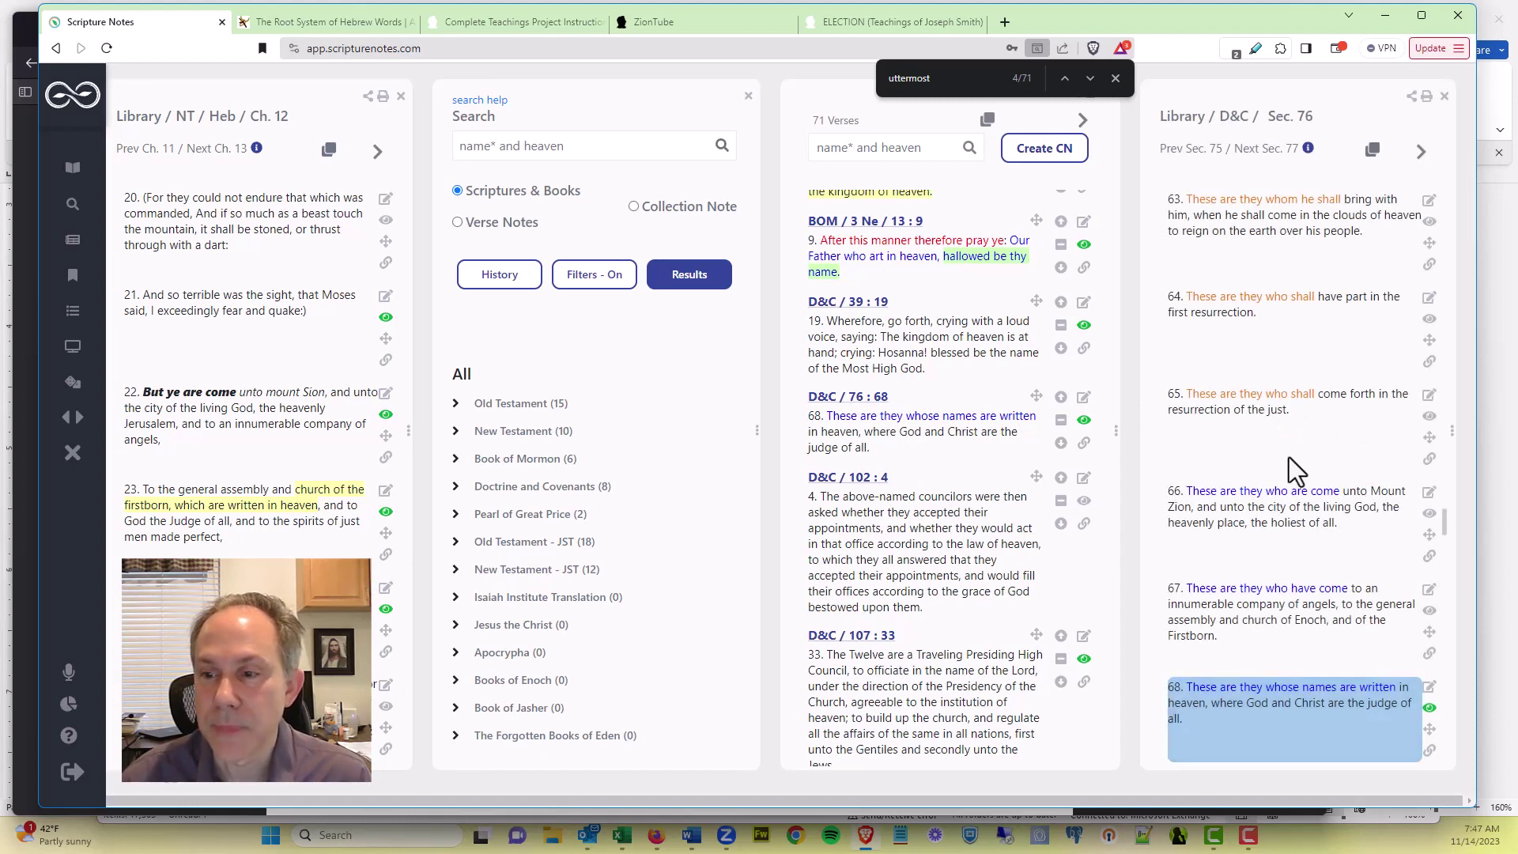
# Step: Trace Doctrine and Covenants 76 back from verse 68 to verse 44 for where the description of these people begins
pyautogui.scroll(5, 1282, 458)
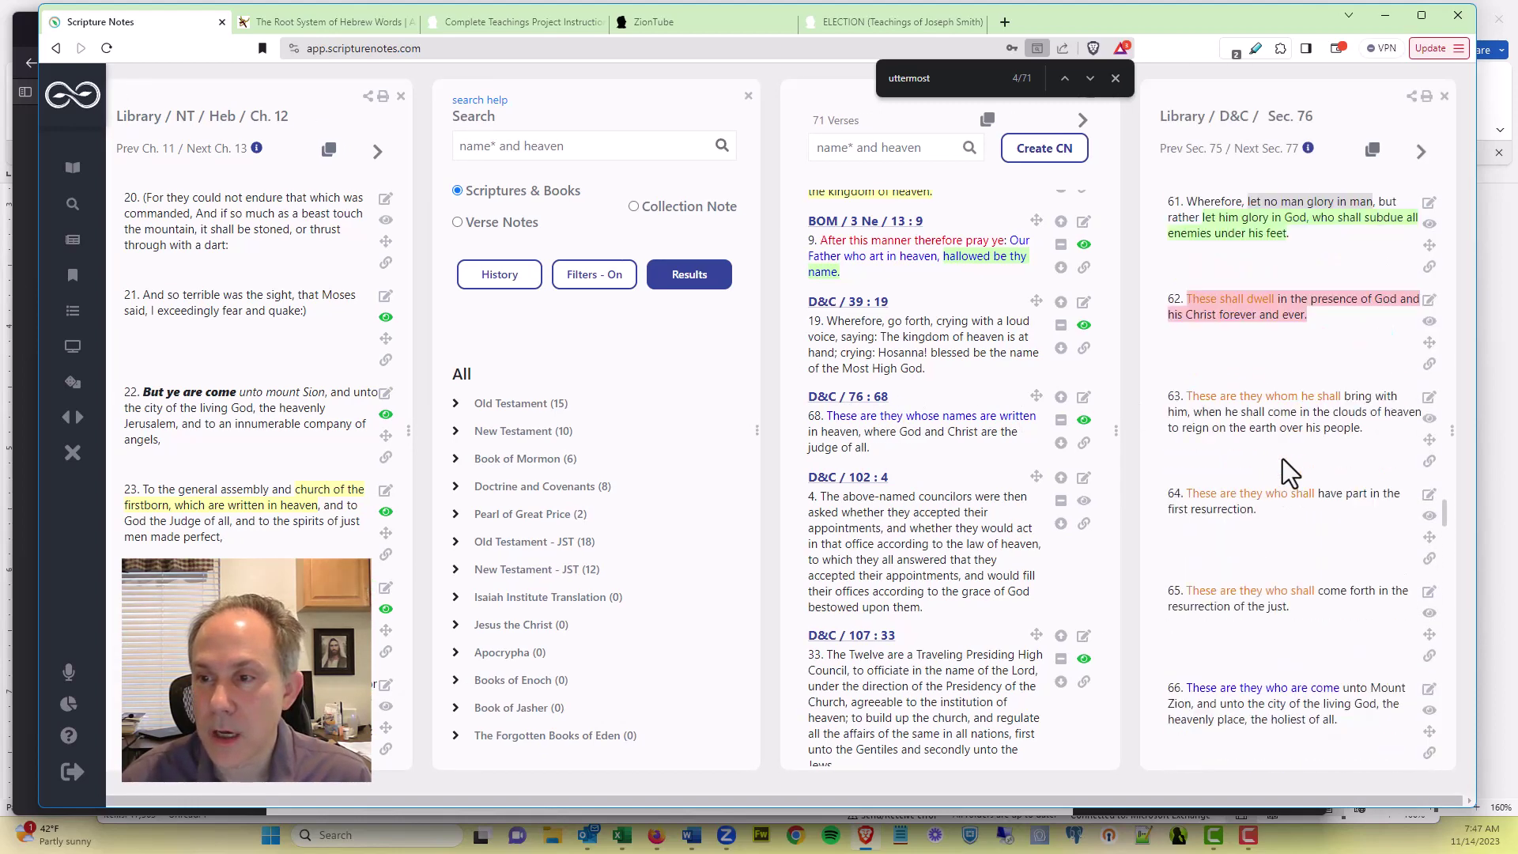
pyautogui.scroll(6, 1282, 459)
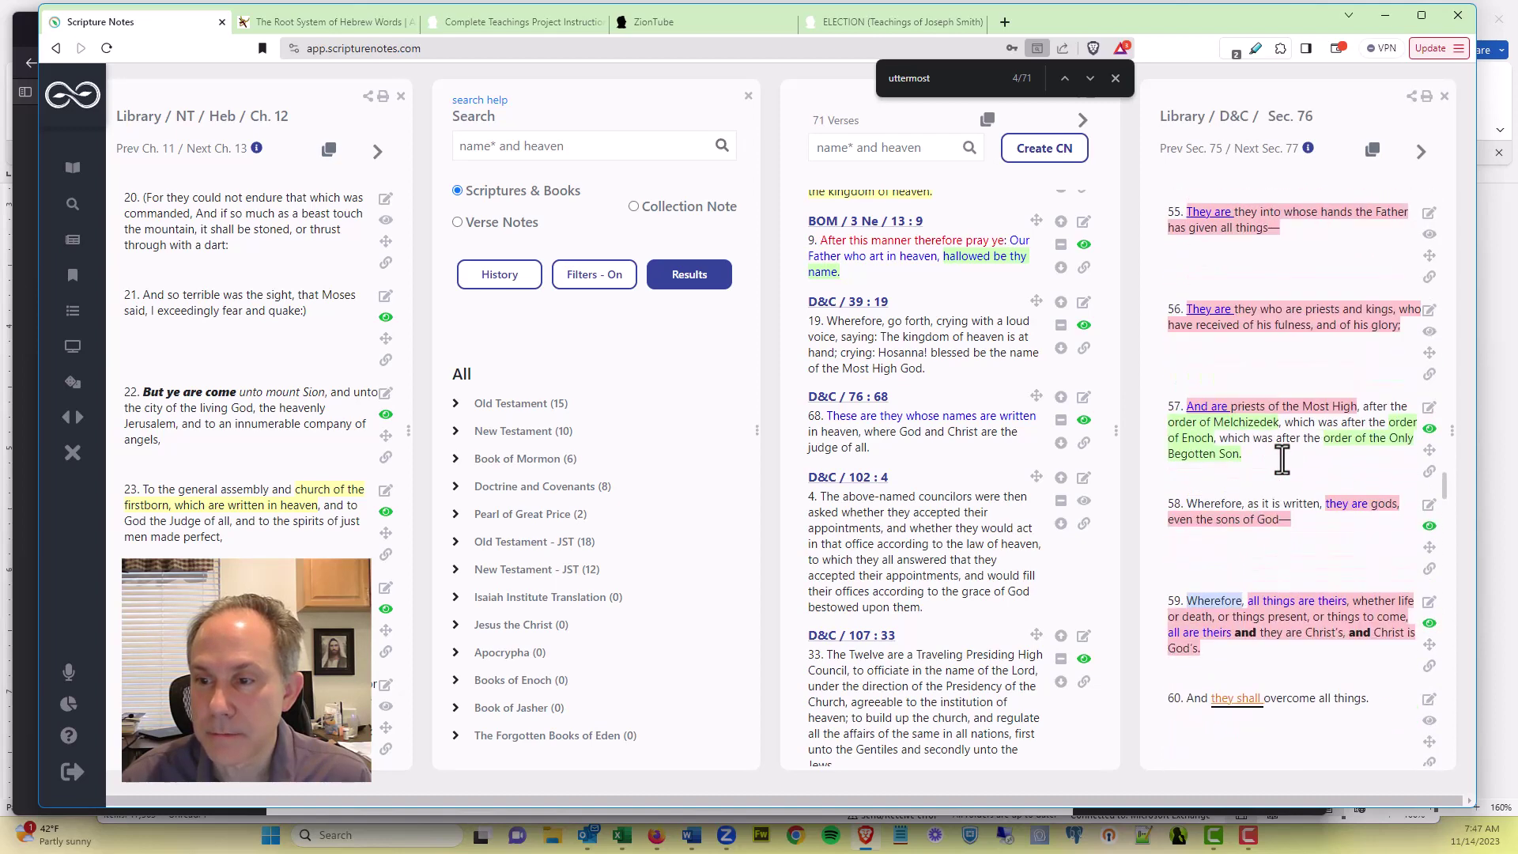
pyautogui.scroll(1, 1282, 459)
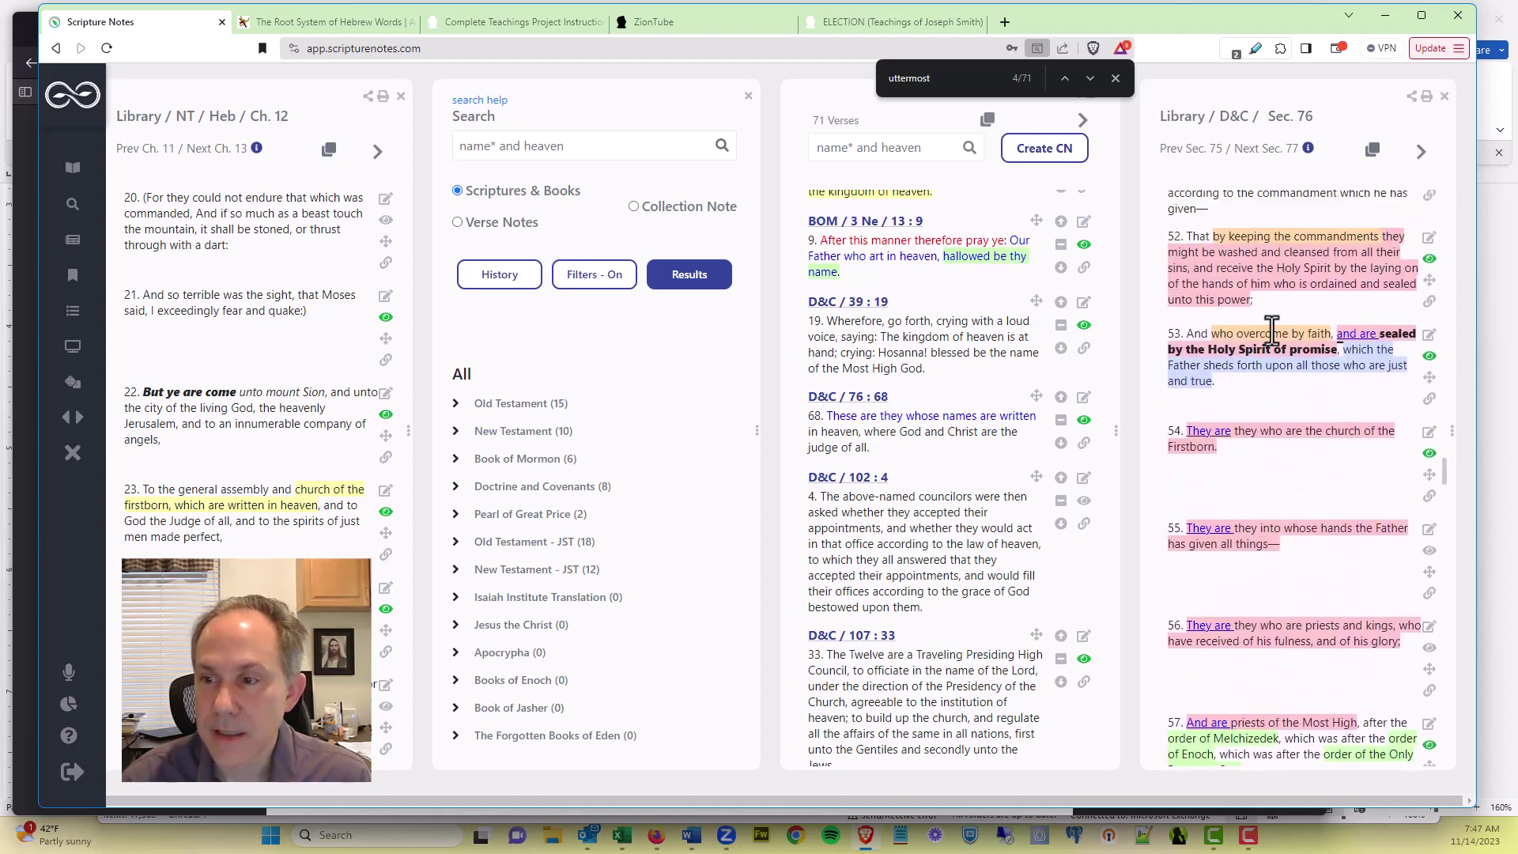
pyautogui.scroll(1, 1271, 332)
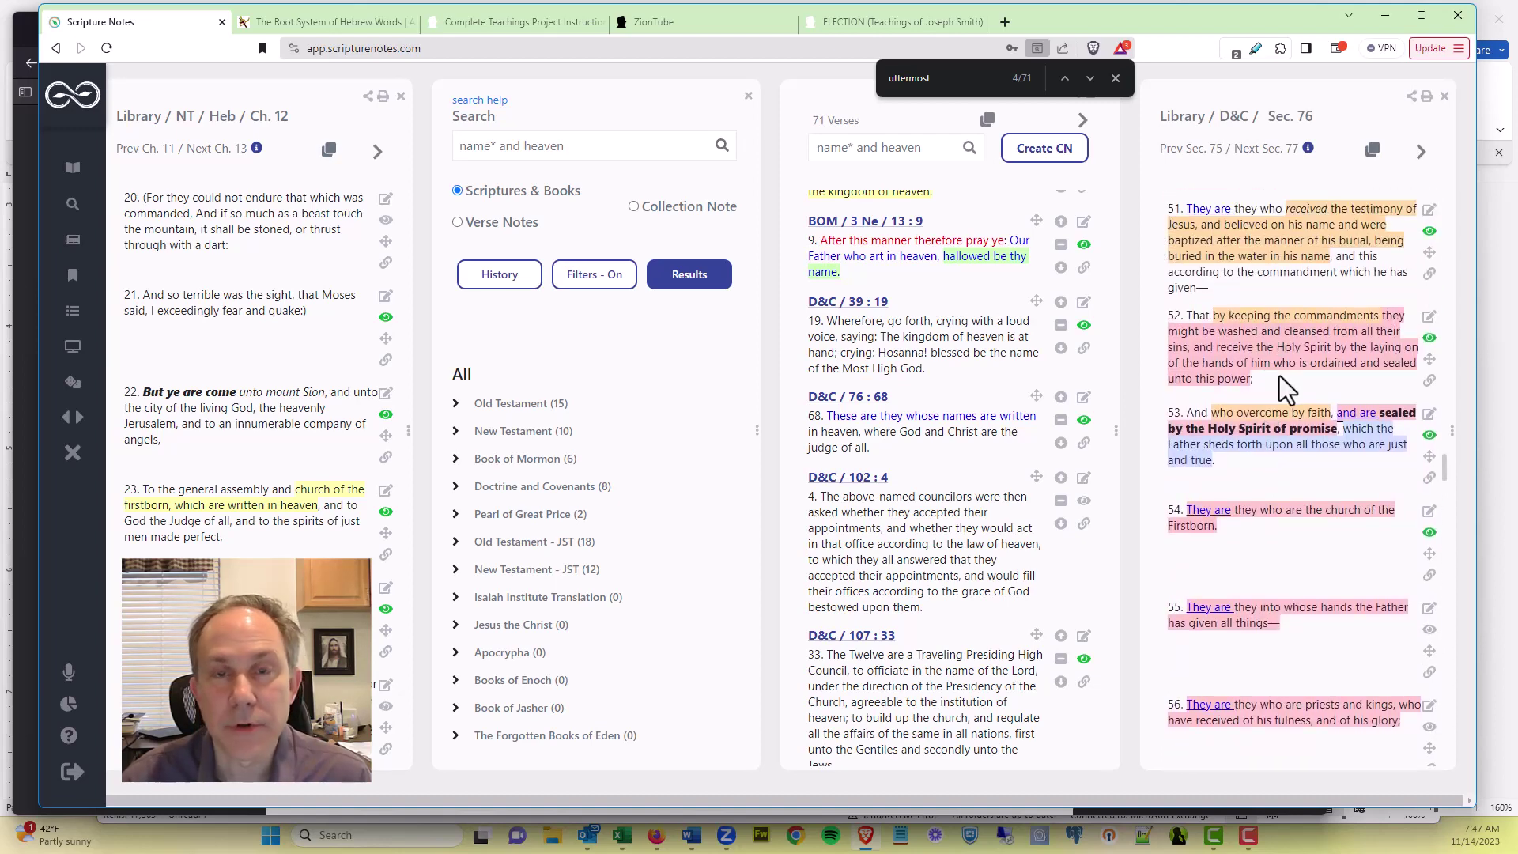
pyautogui.scroll(2, 1279, 376)
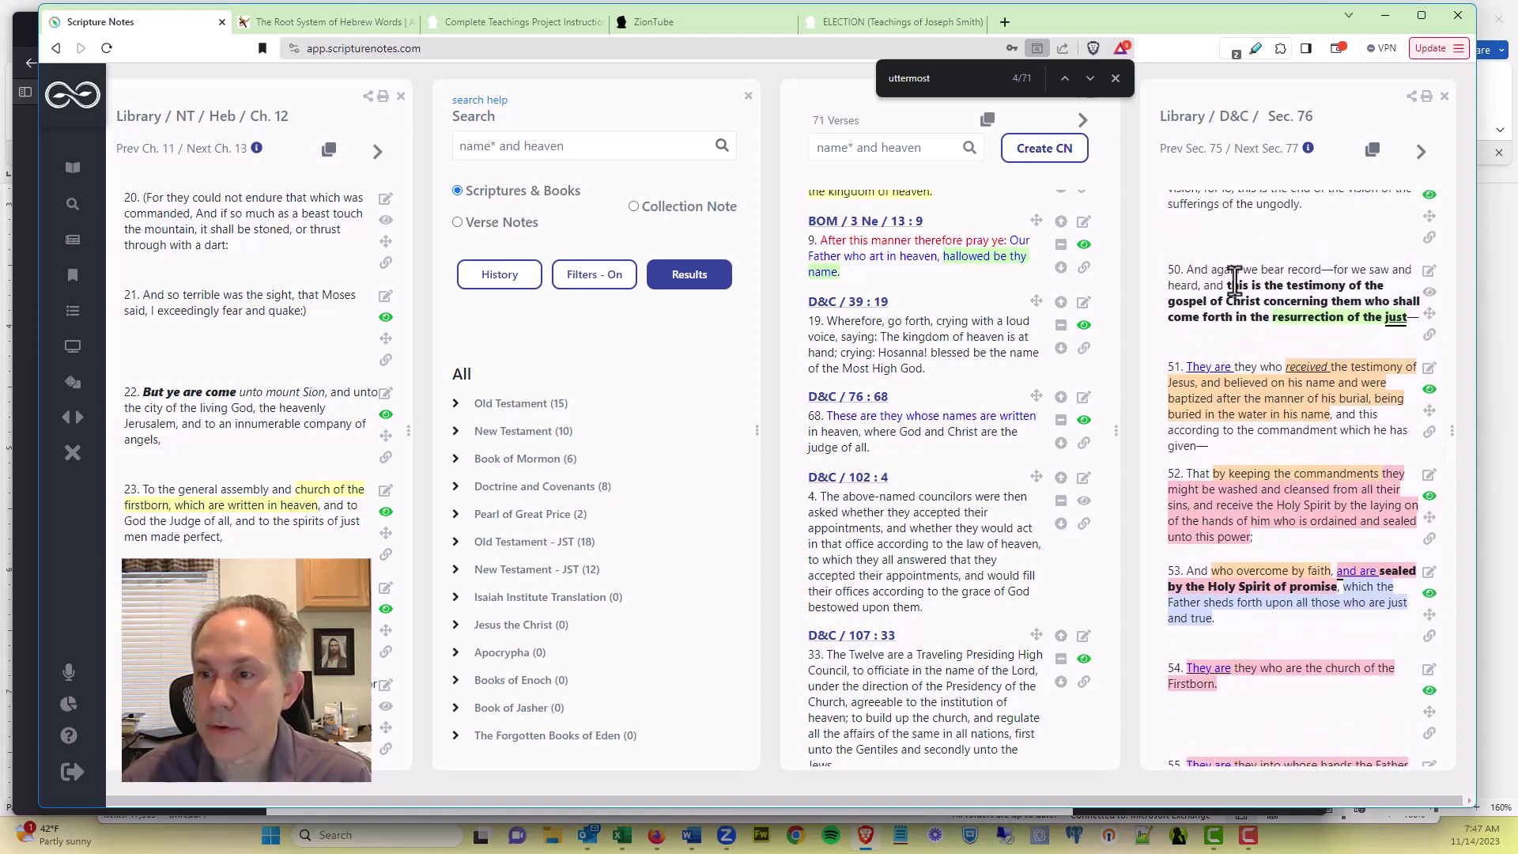
pyautogui.scroll(1, 1240, 296)
pyautogui.scroll(1, 1245, 298)
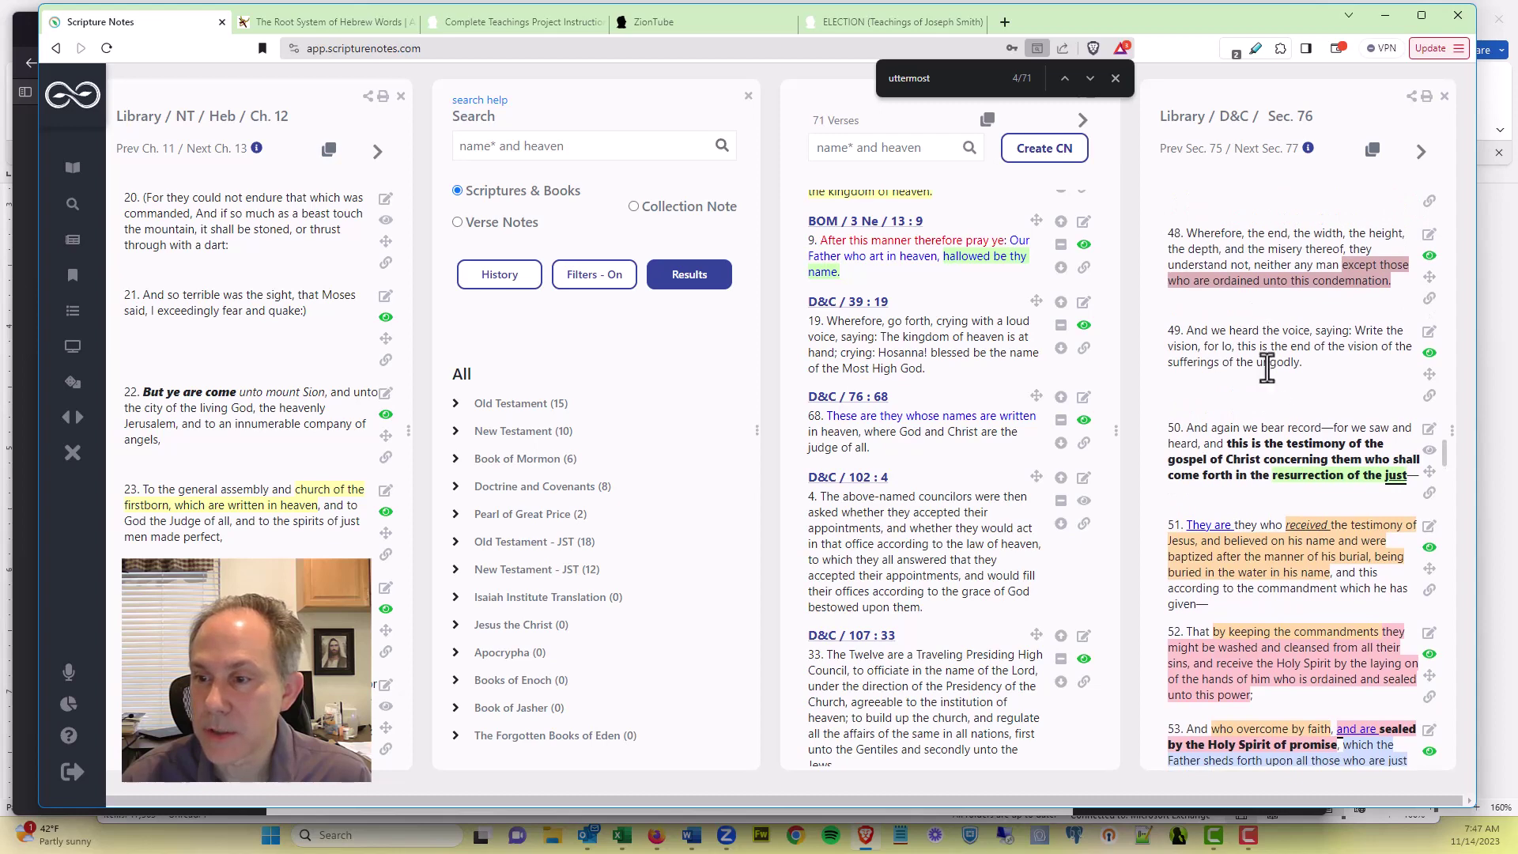
pyautogui.scroll(-1, 1267, 468)
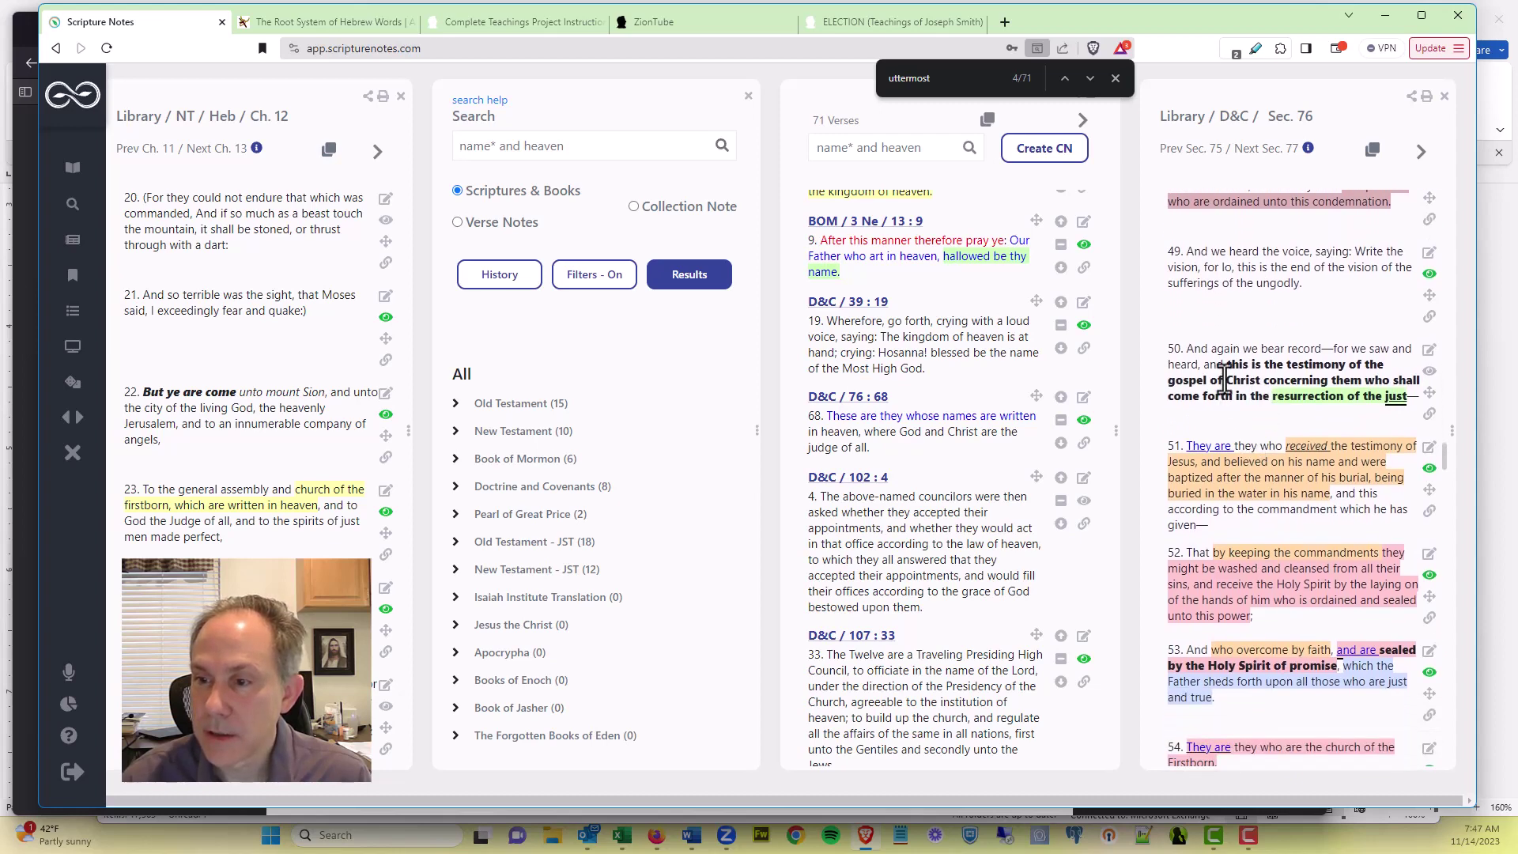
pyautogui.scroll(6, 1281, 380)
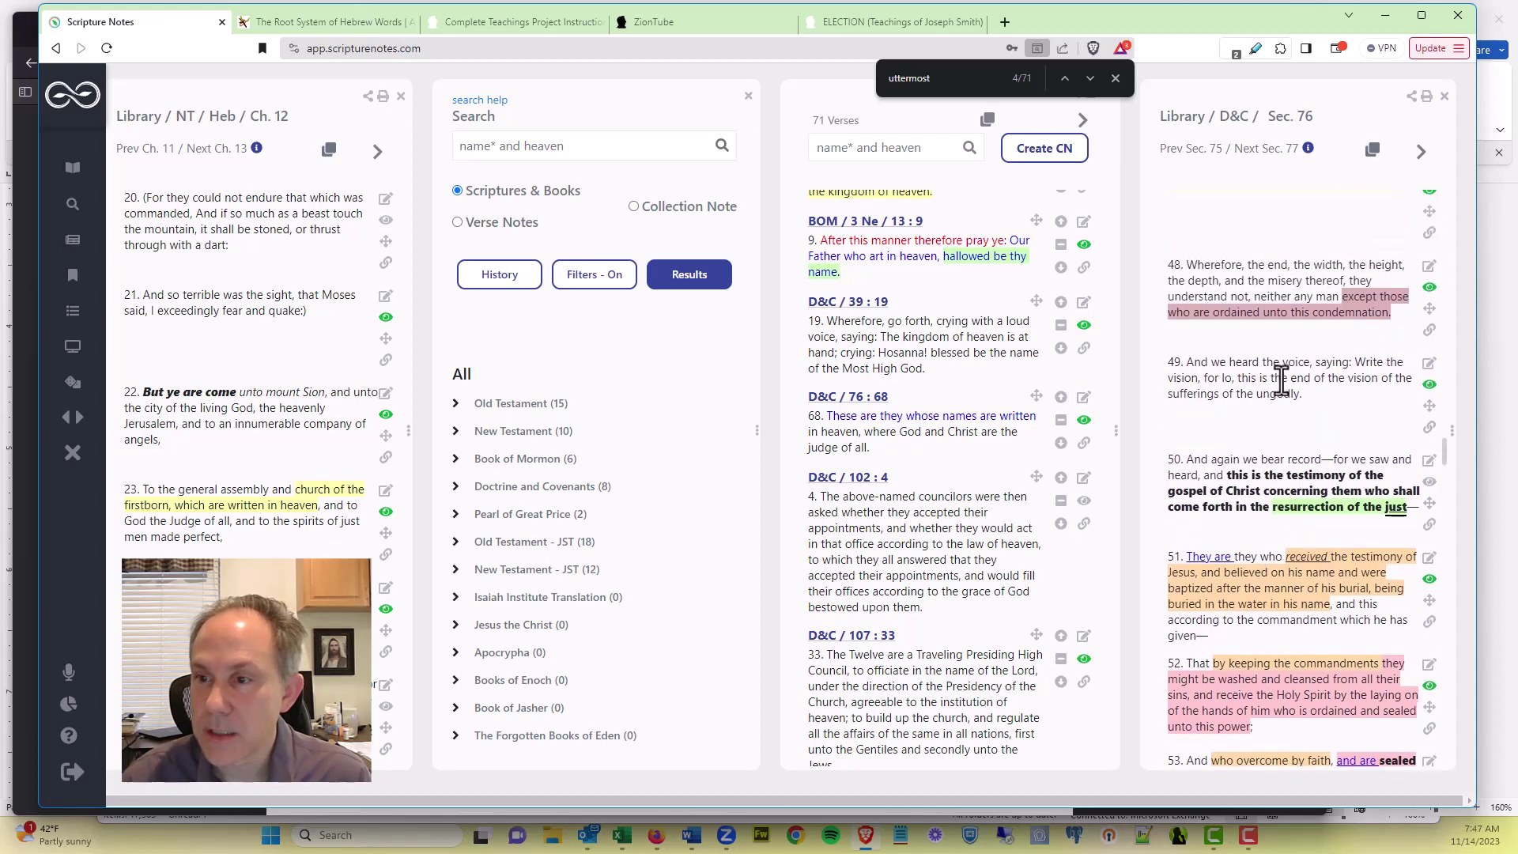
pyautogui.scroll(3, 1281, 381)
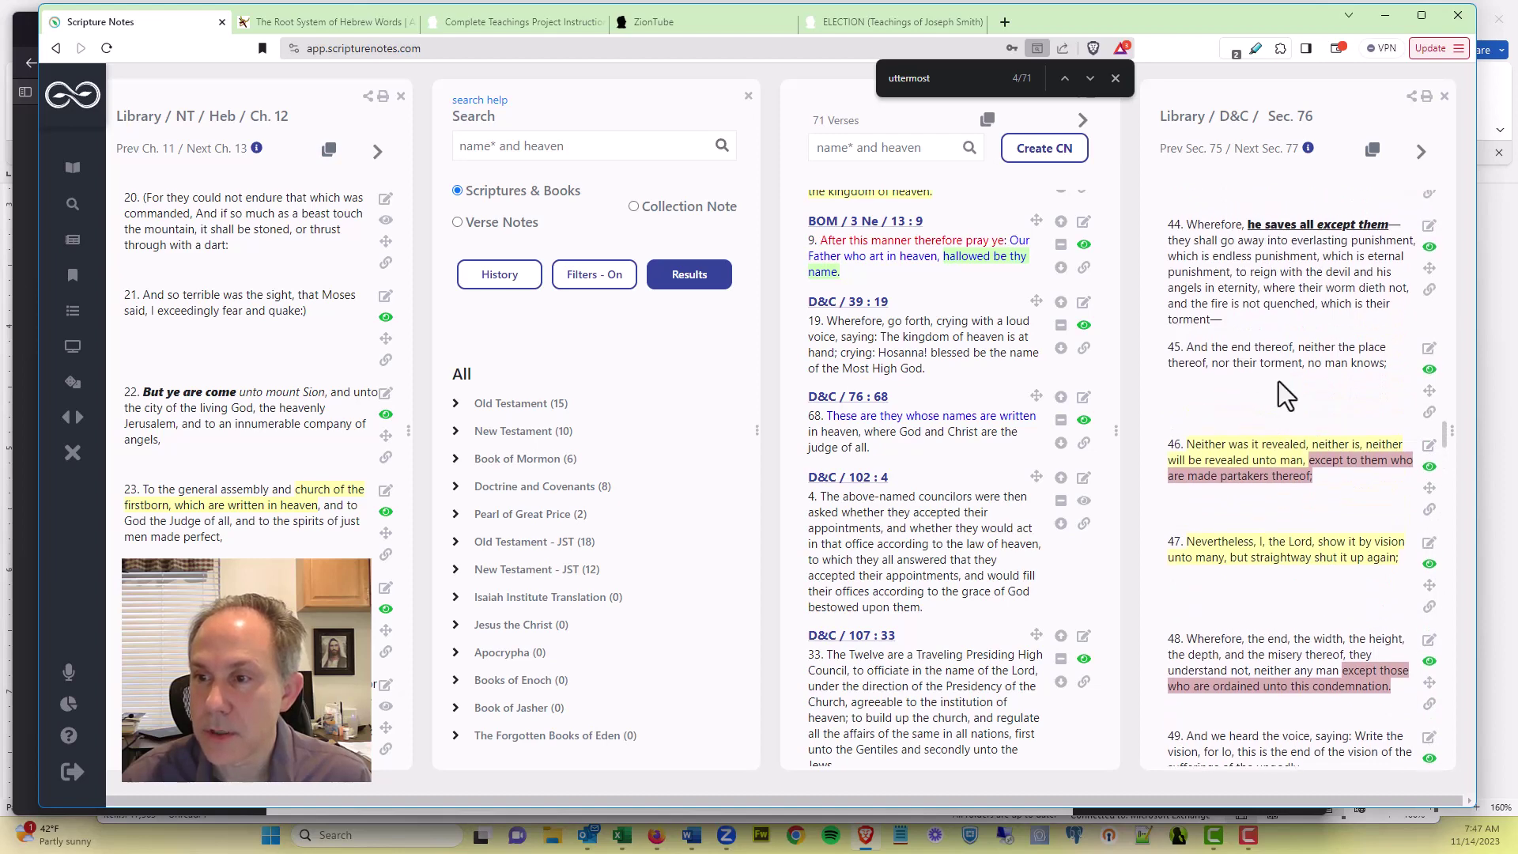
# Step: Read Doctrine and Covenants 76 from verse 46 through verse 54, examining who comes forth in the resurrection of the just
pyautogui.scroll(-2, 1278, 381)
pyautogui.scroll(-4, 1278, 382)
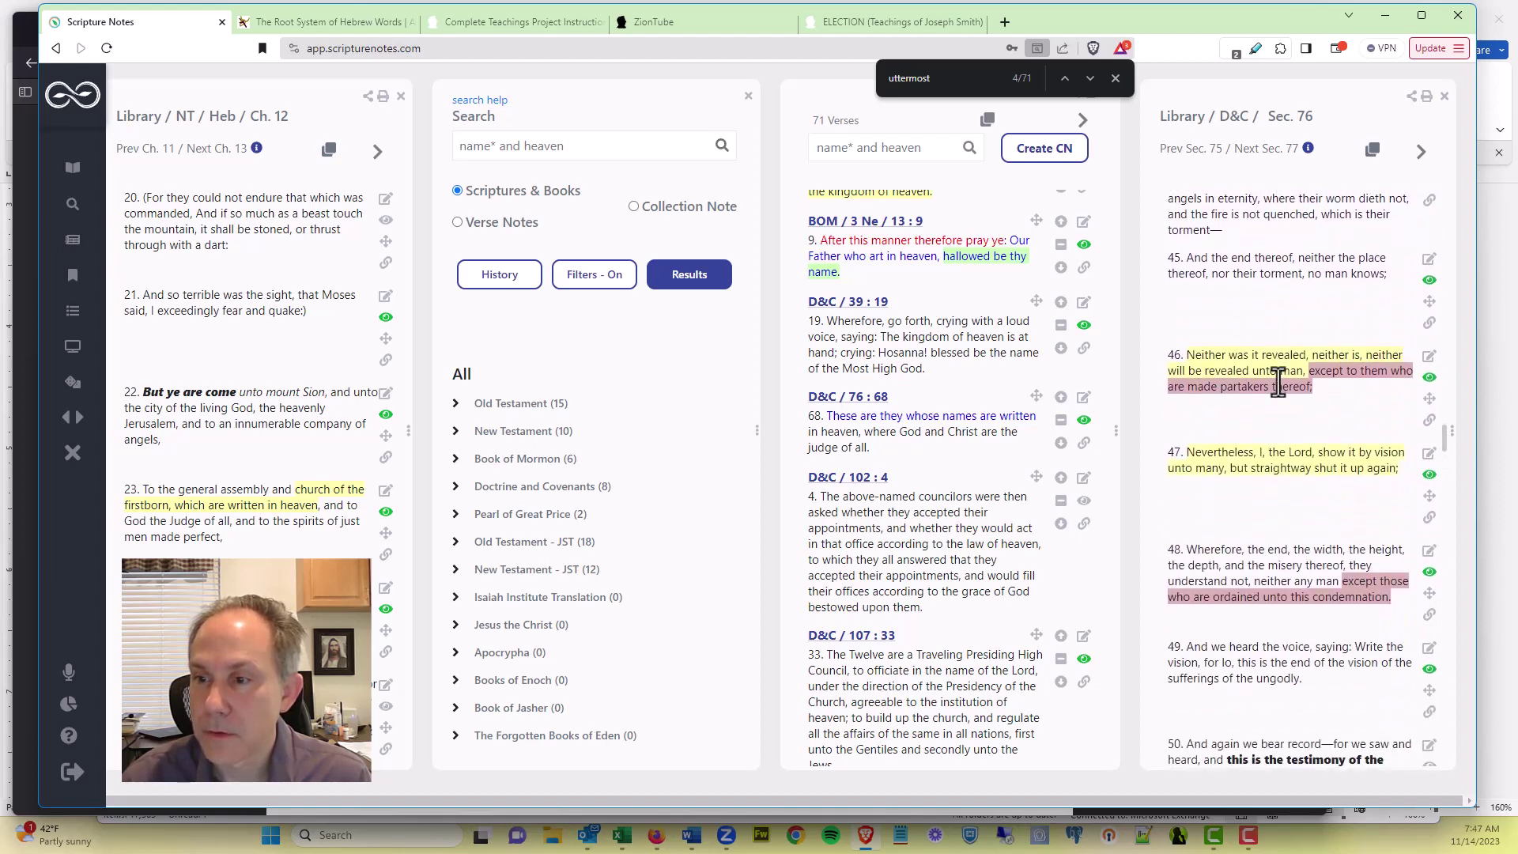
pyautogui.scroll(-2, 1278, 381)
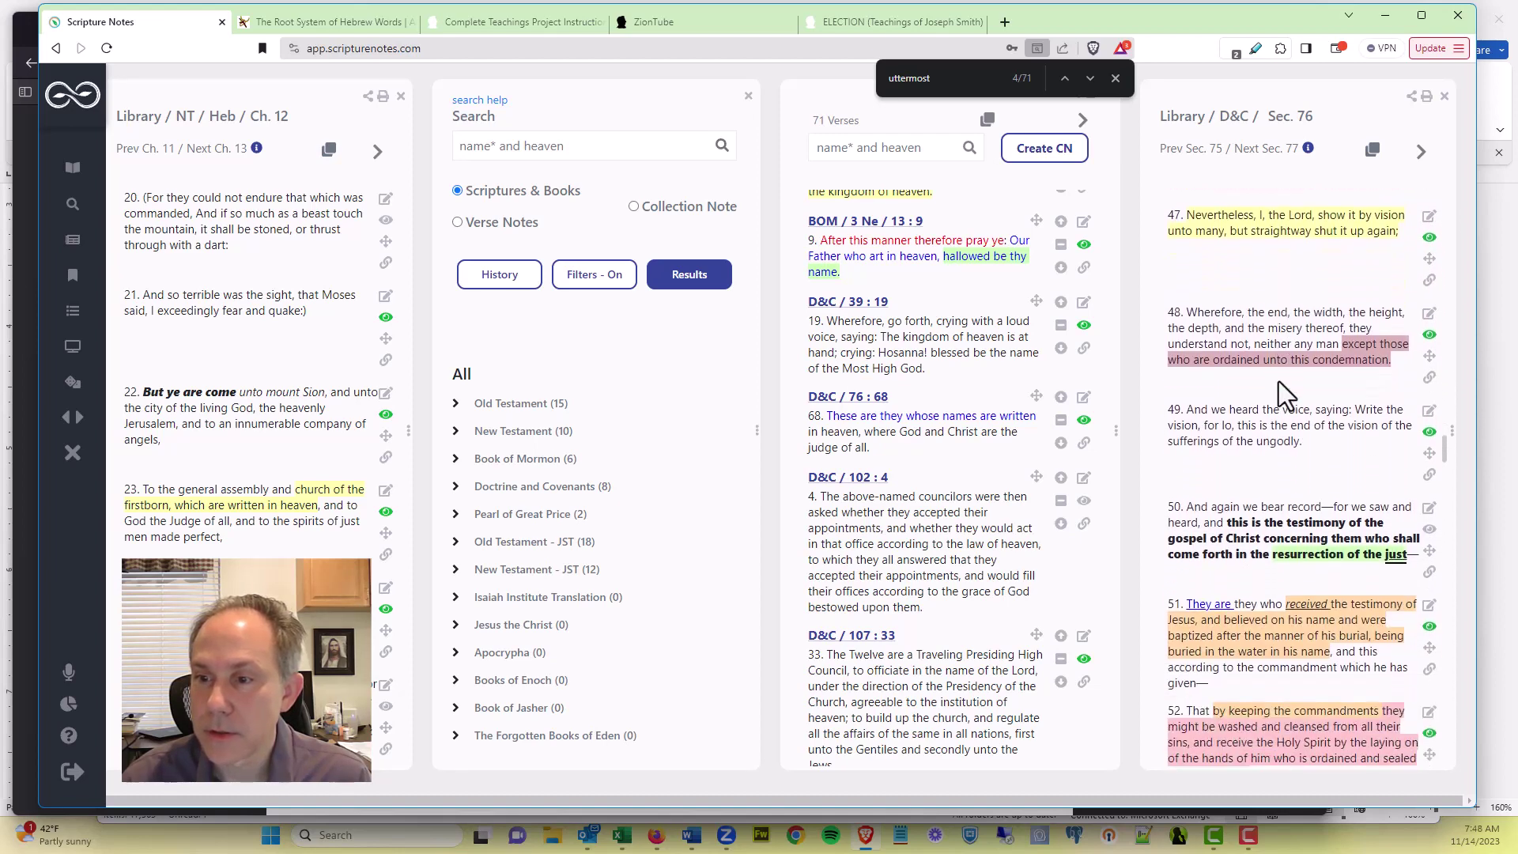
pyautogui.scroll(-1, 1277, 406)
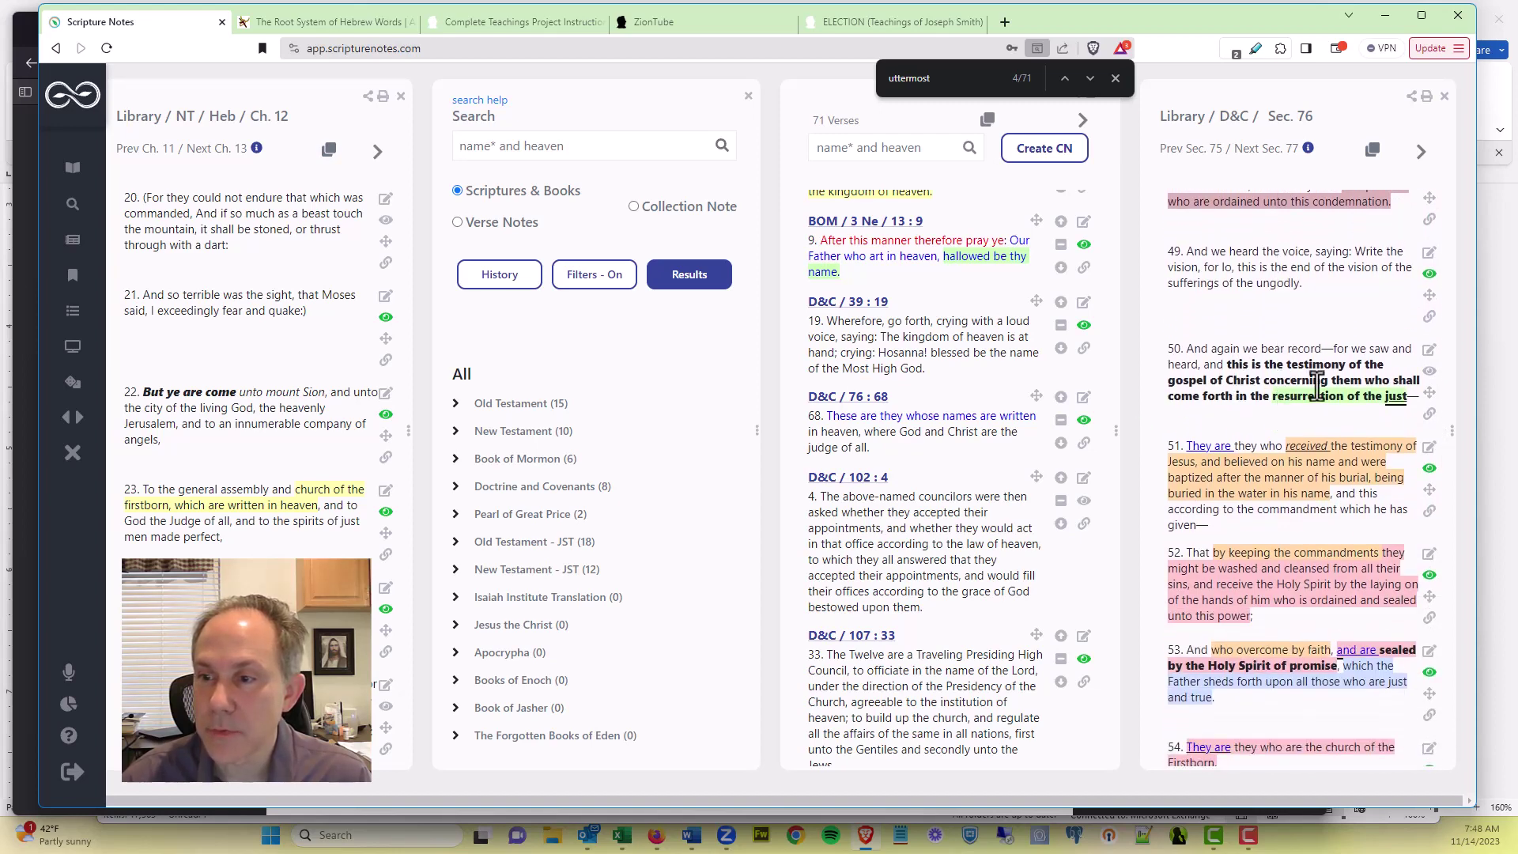
pyautogui.scroll(-1, 1265, 419)
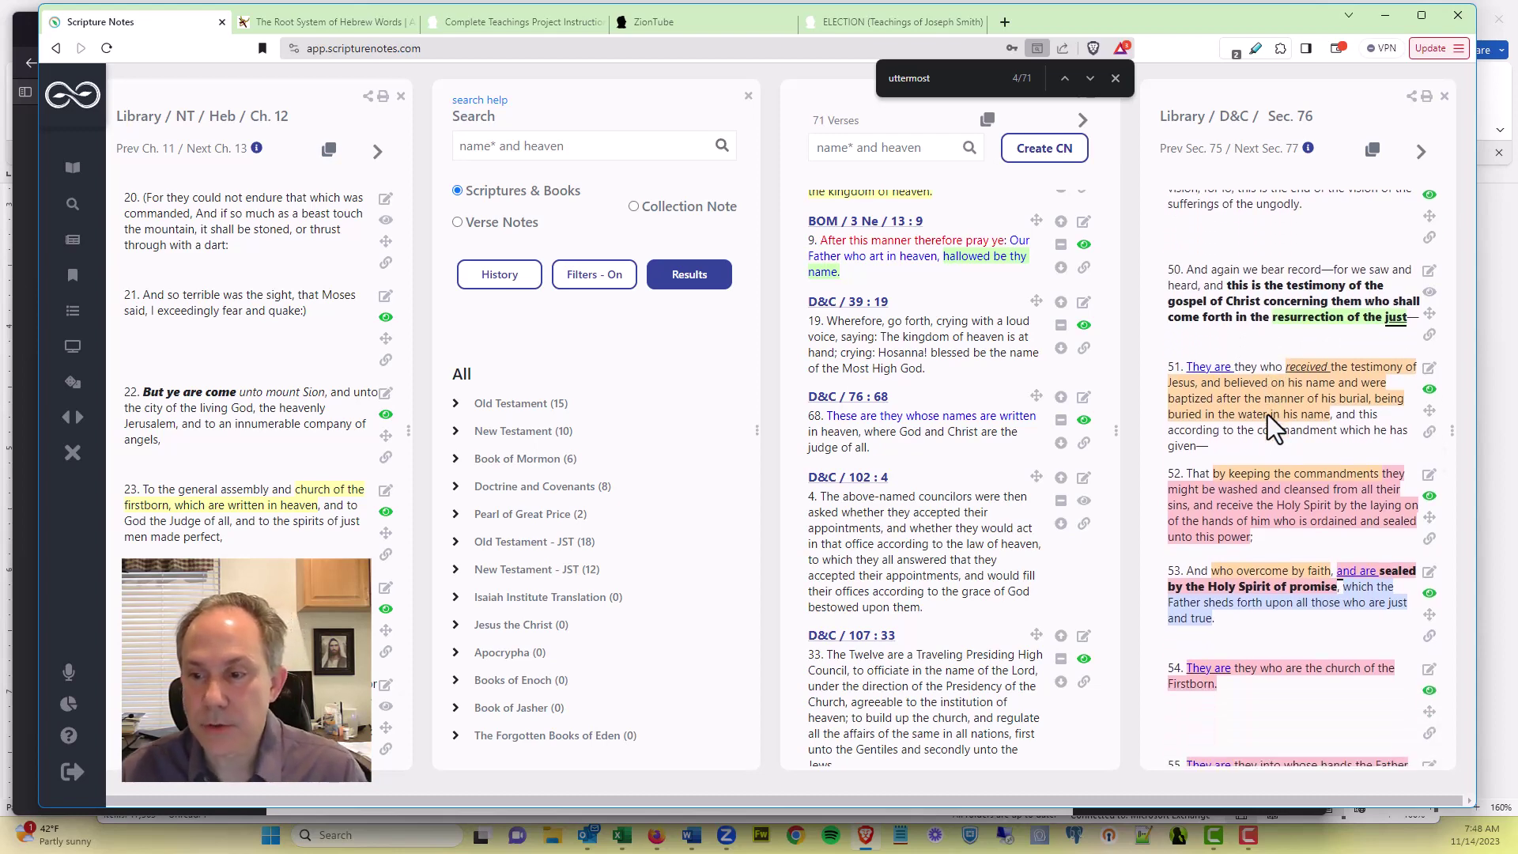
pyautogui.scroll(-1, 1268, 414)
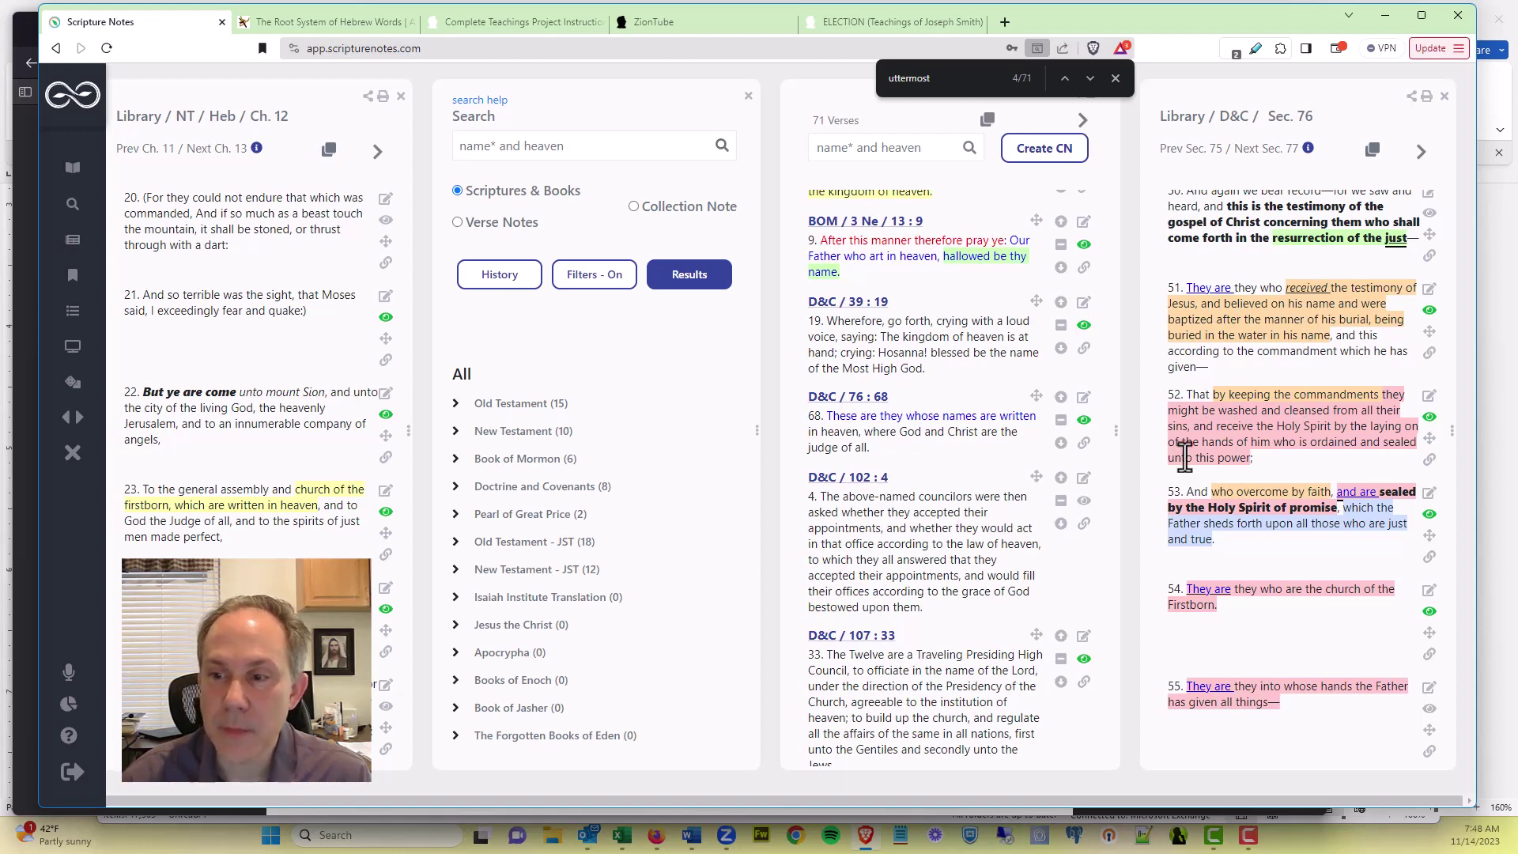
pyautogui.scroll(-1, 1257, 483)
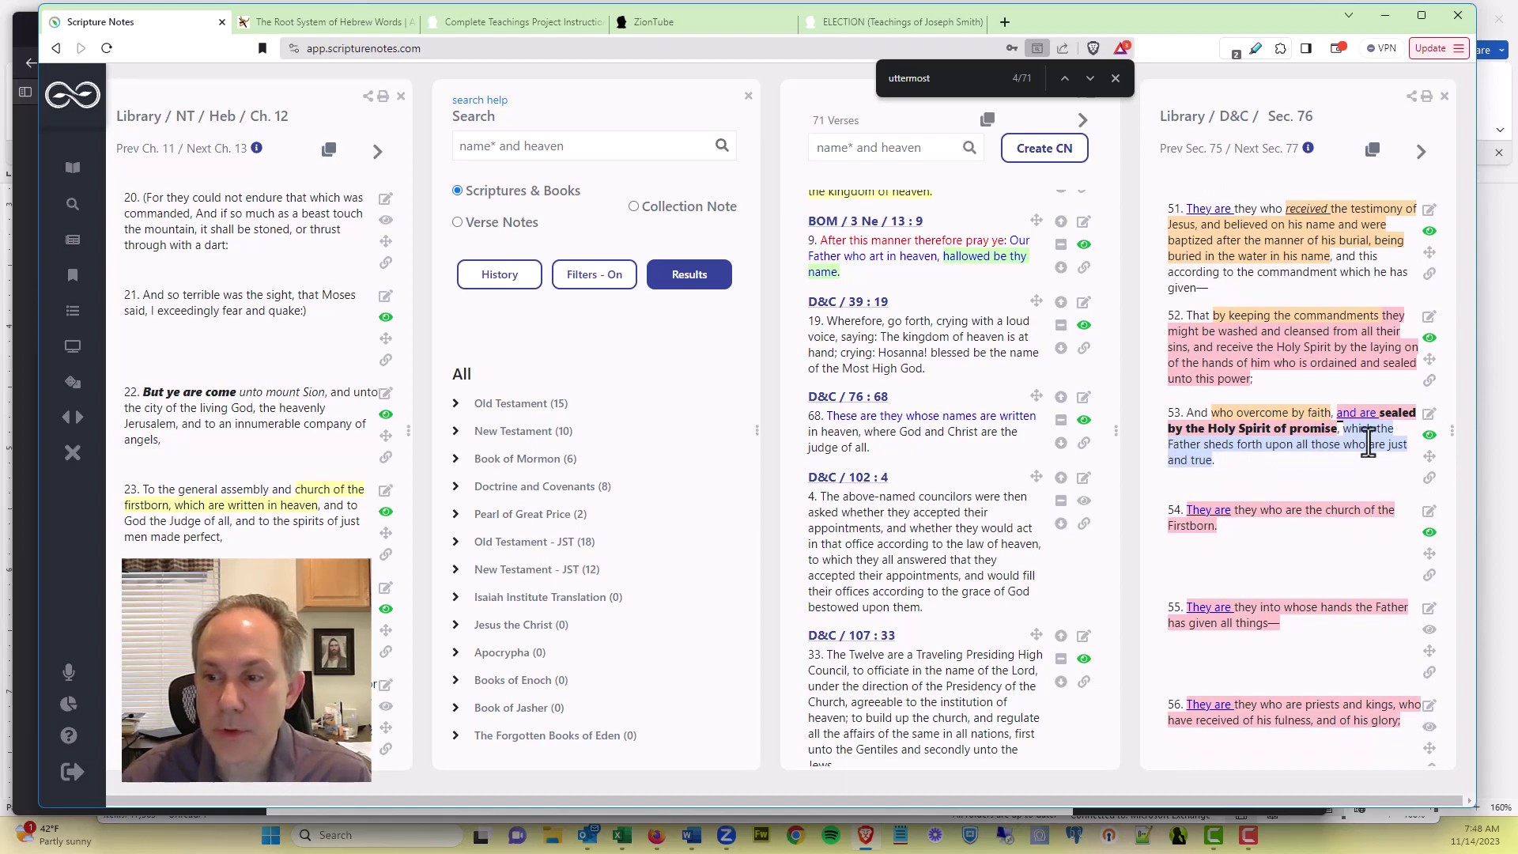
pyautogui.scroll(-1, 1201, 468)
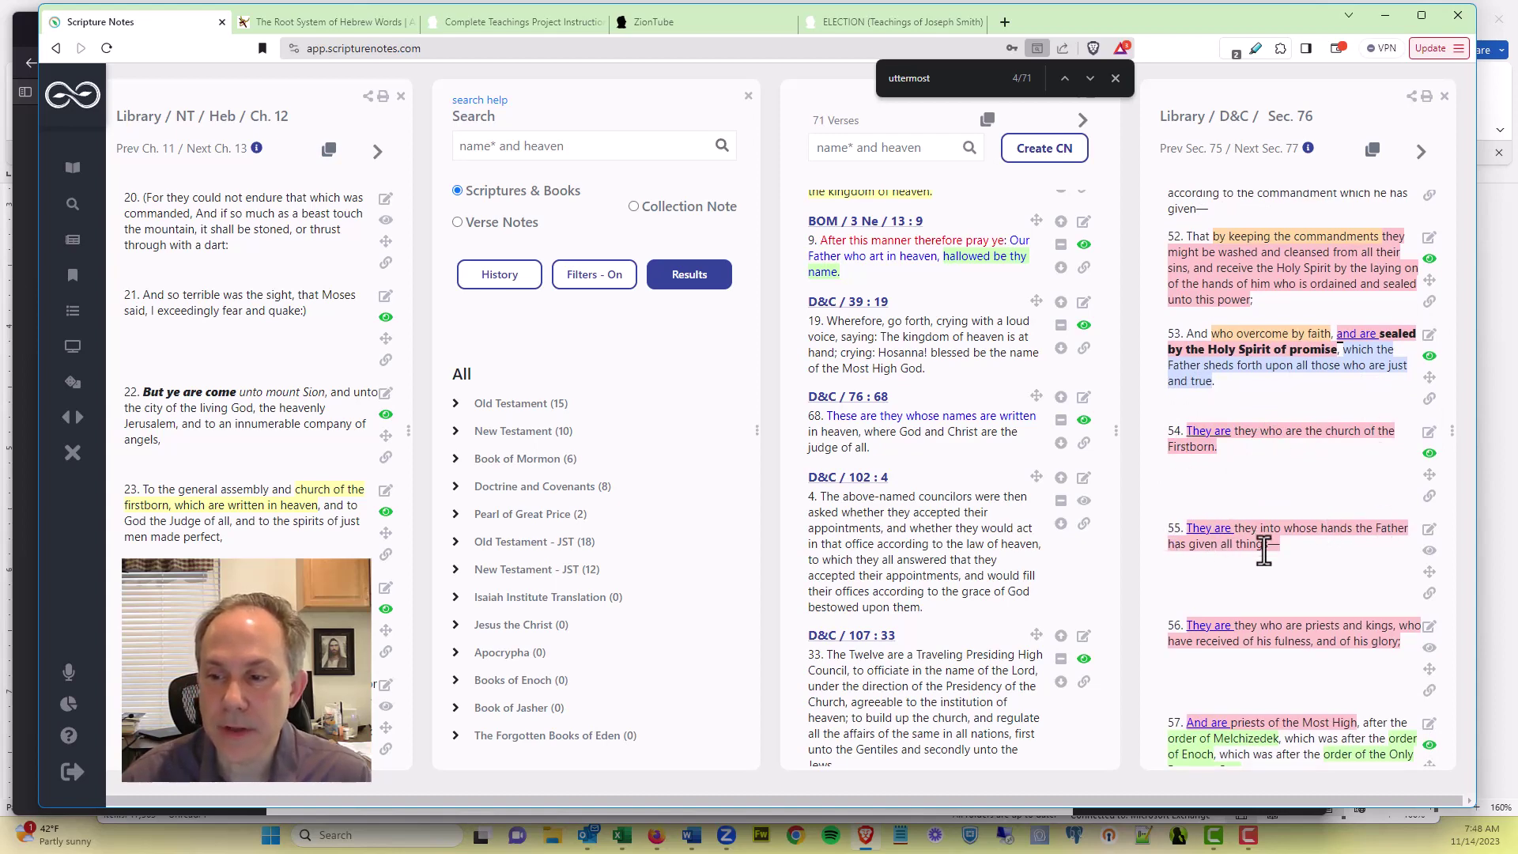
# Step: Read Doctrine and Covenants 76 from verse 55 through verse 69 and compare its wording with Hebrews 12:22–23
pyautogui.scroll(-1, 1289, 513)
pyautogui.scroll(-3, 1289, 512)
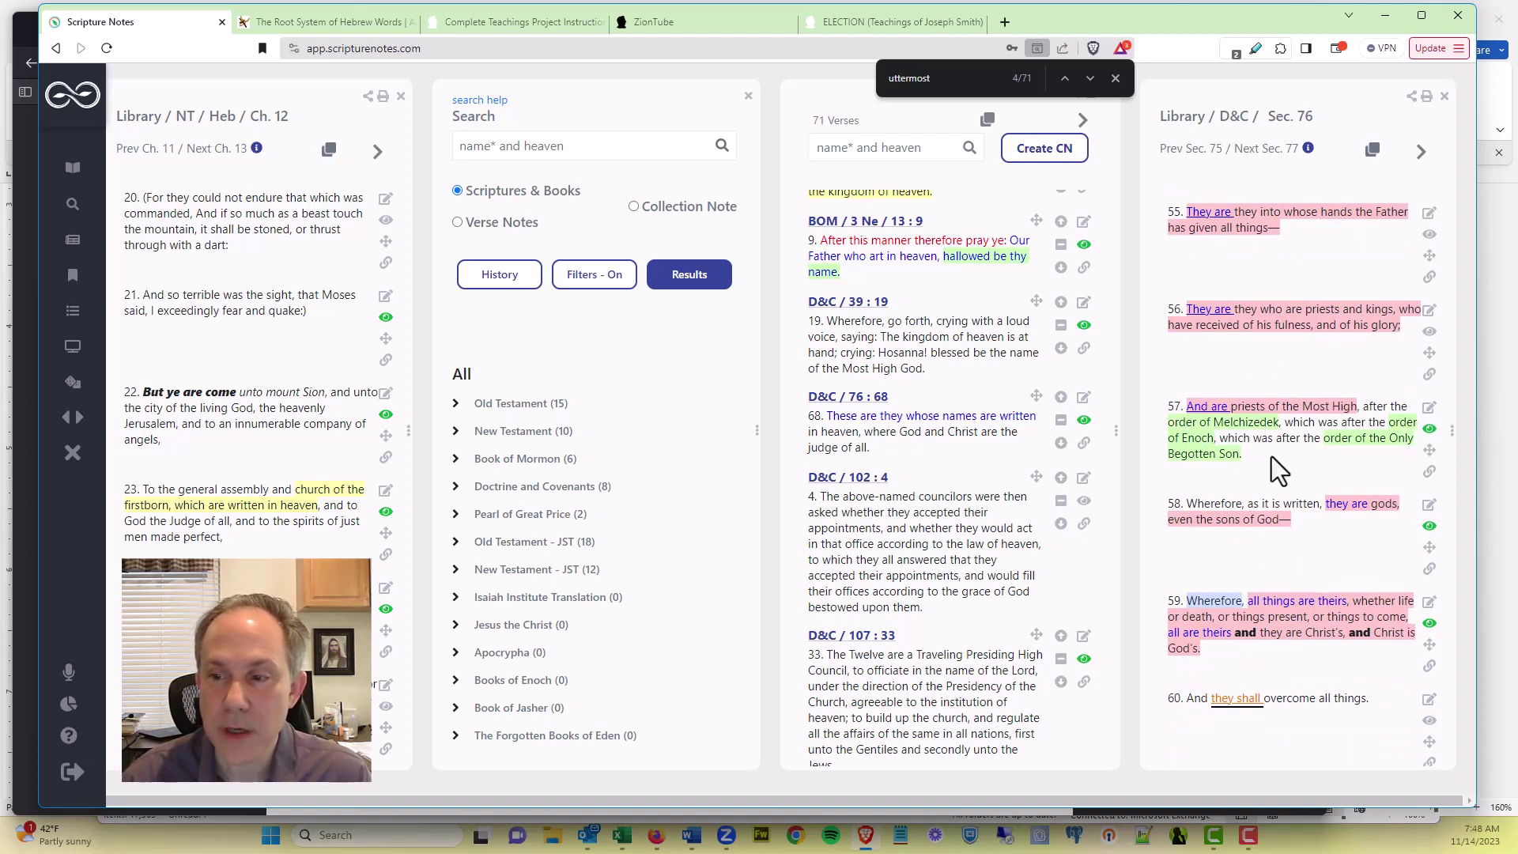
pyautogui.scroll(-1, 1270, 461)
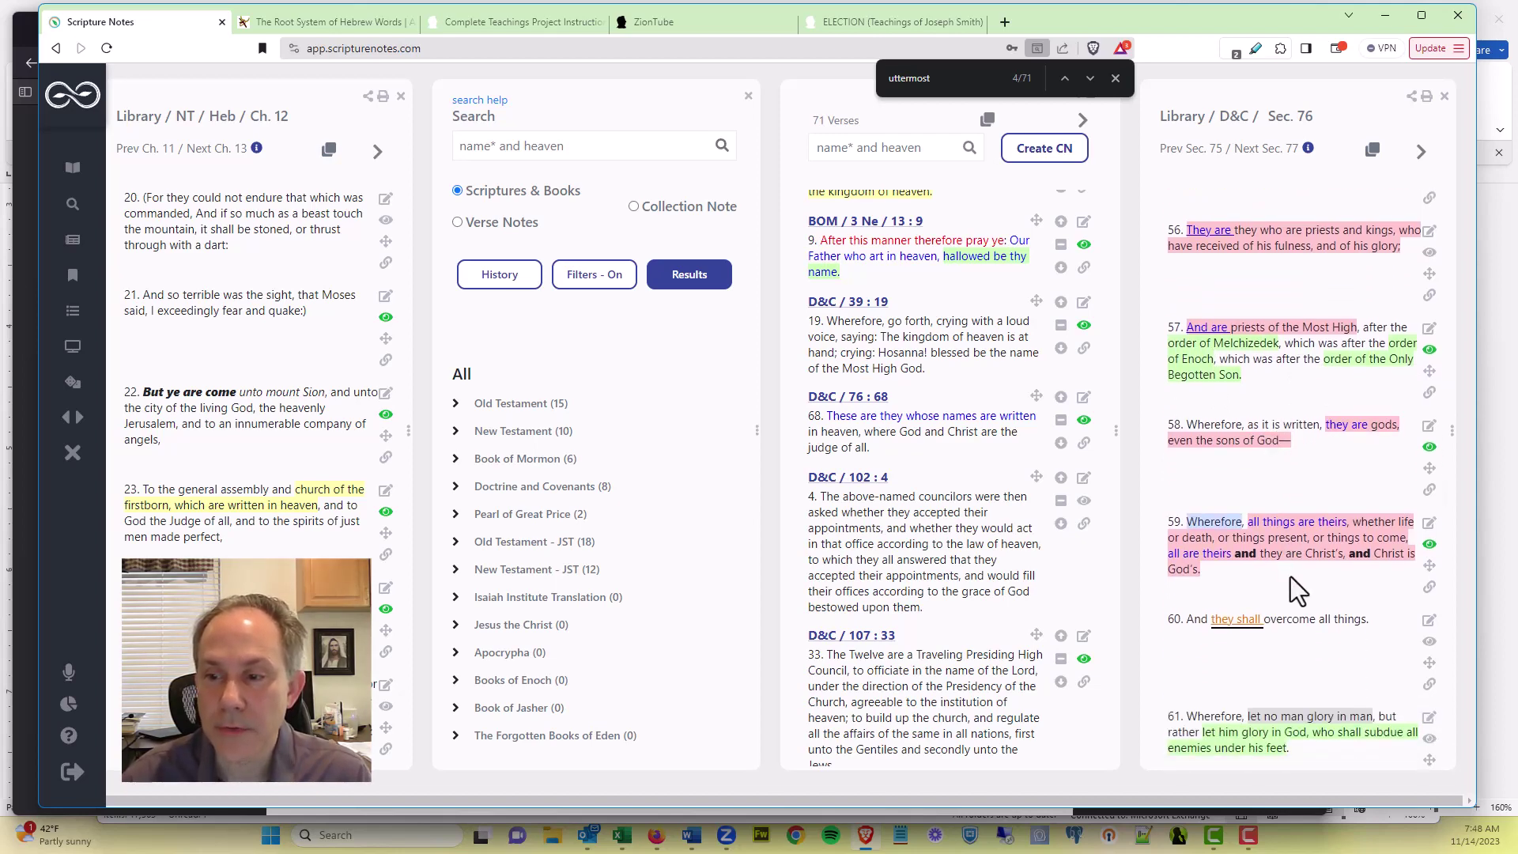
pyautogui.scroll(-2, 1291, 571)
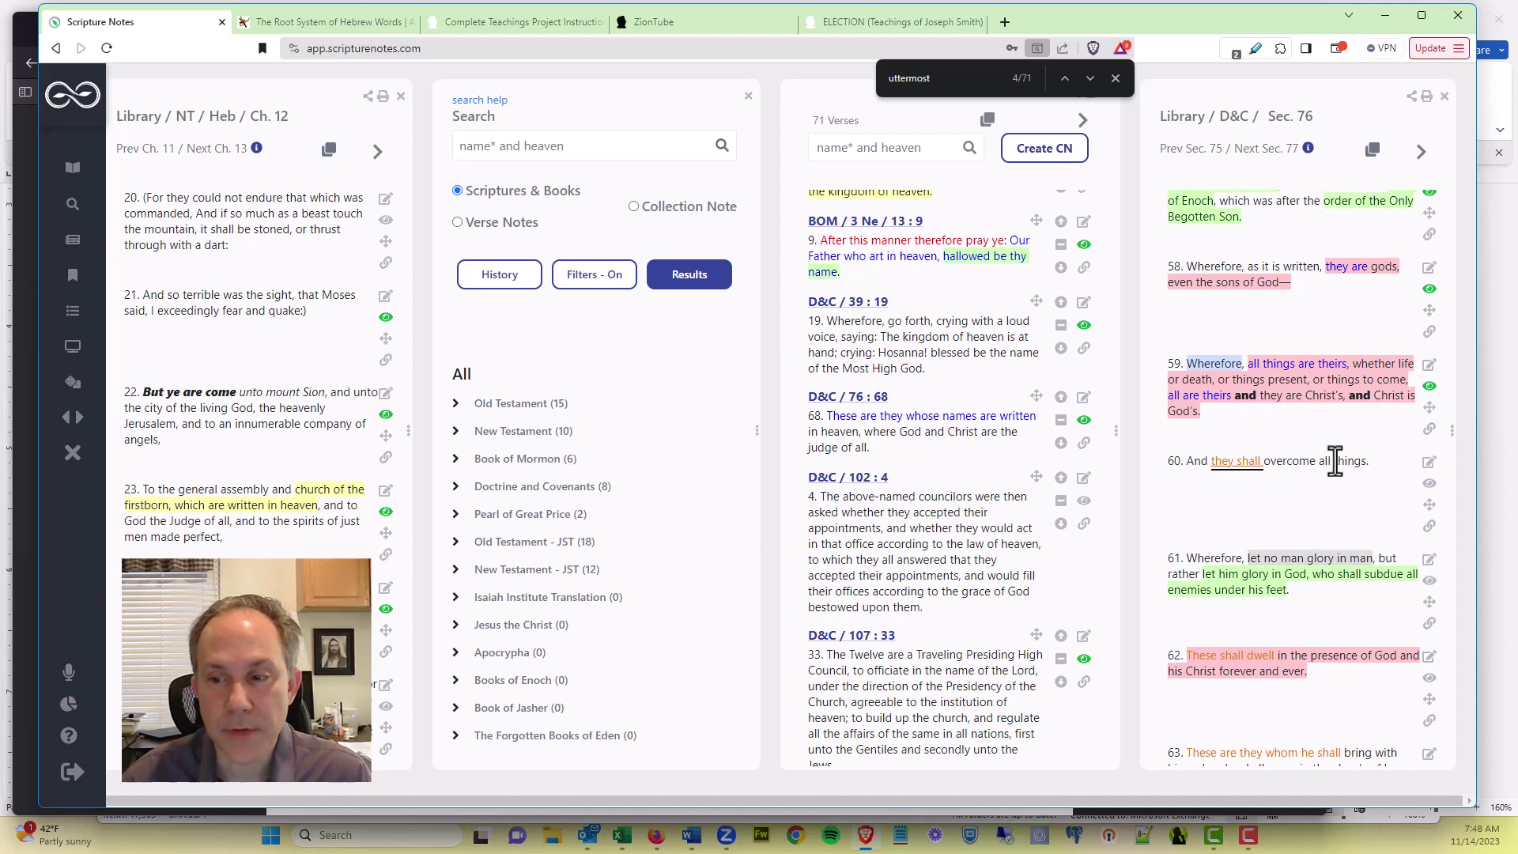
pyautogui.scroll(-2, 1335, 460)
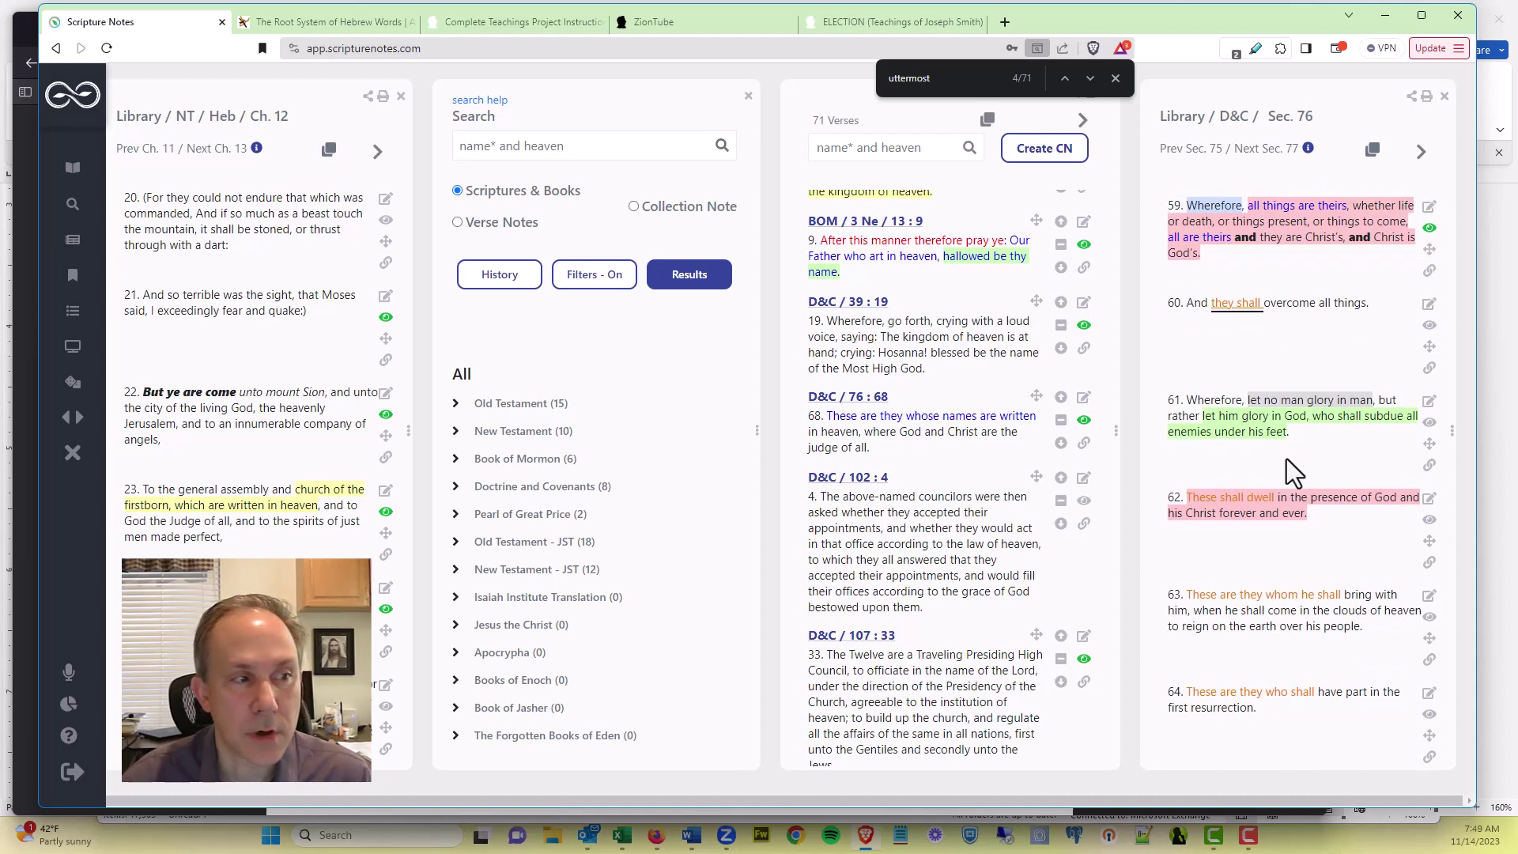
pyautogui.scroll(-3, 1287, 459)
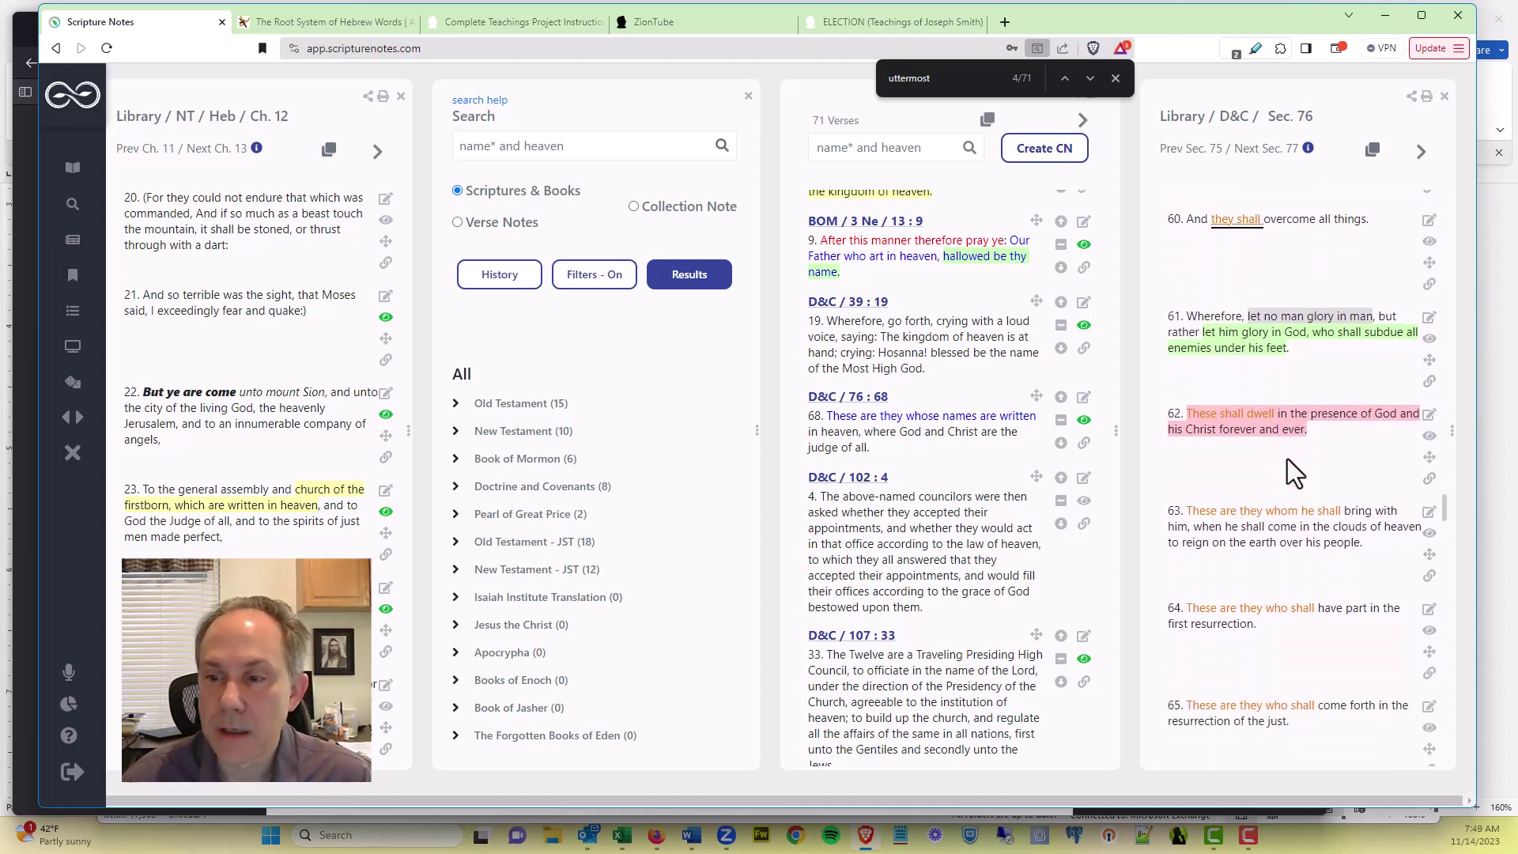
pyautogui.scroll(-2, 1287, 458)
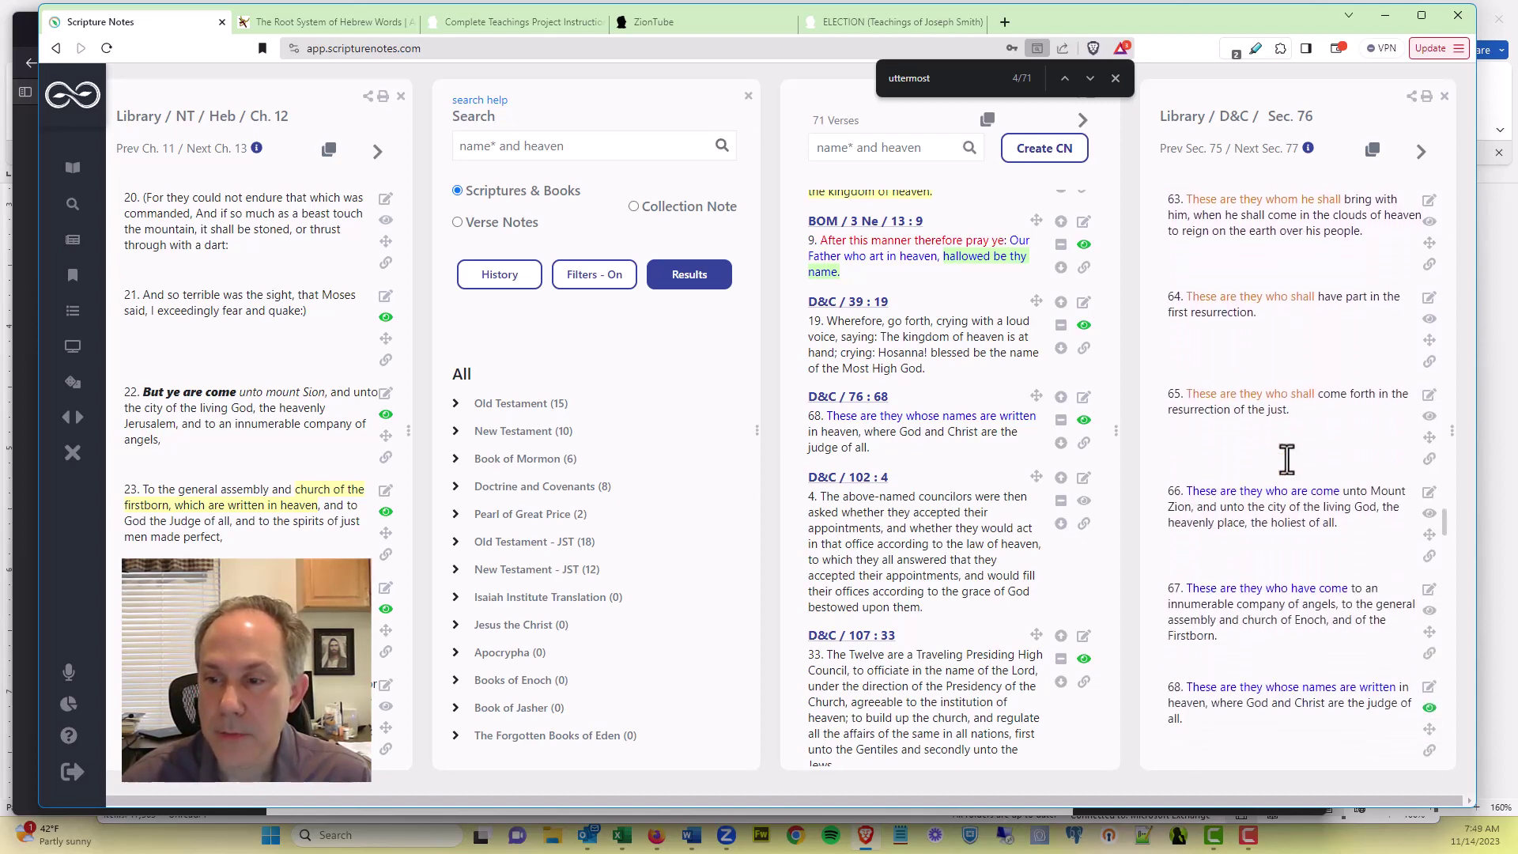
pyautogui.scroll(-1, 1287, 472)
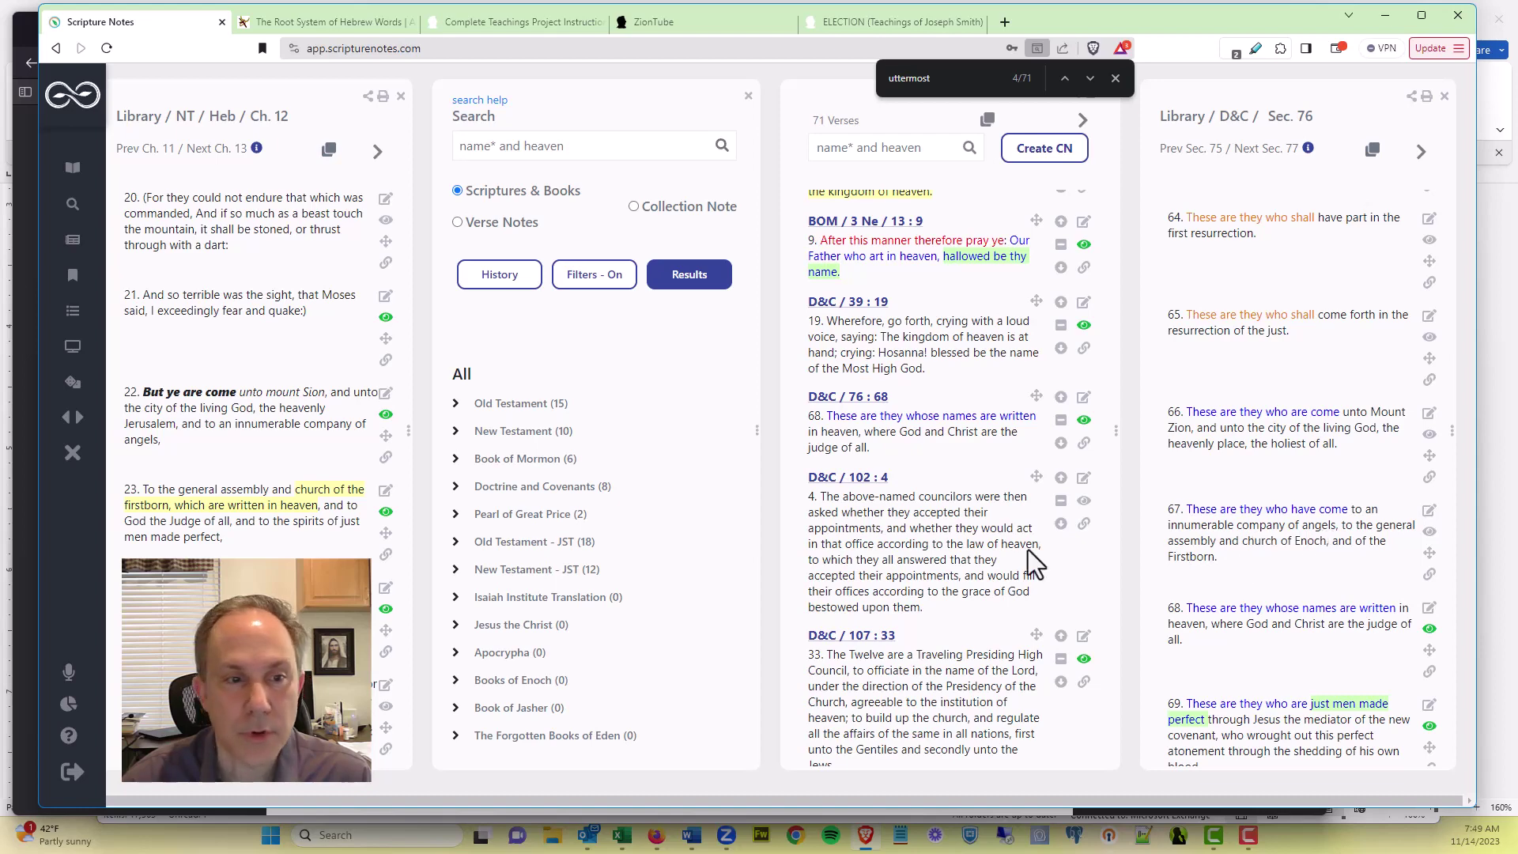
pyautogui.moveTo(125, 391); pyautogui.dragTo(202, 450)
pyautogui.click(249, 453)
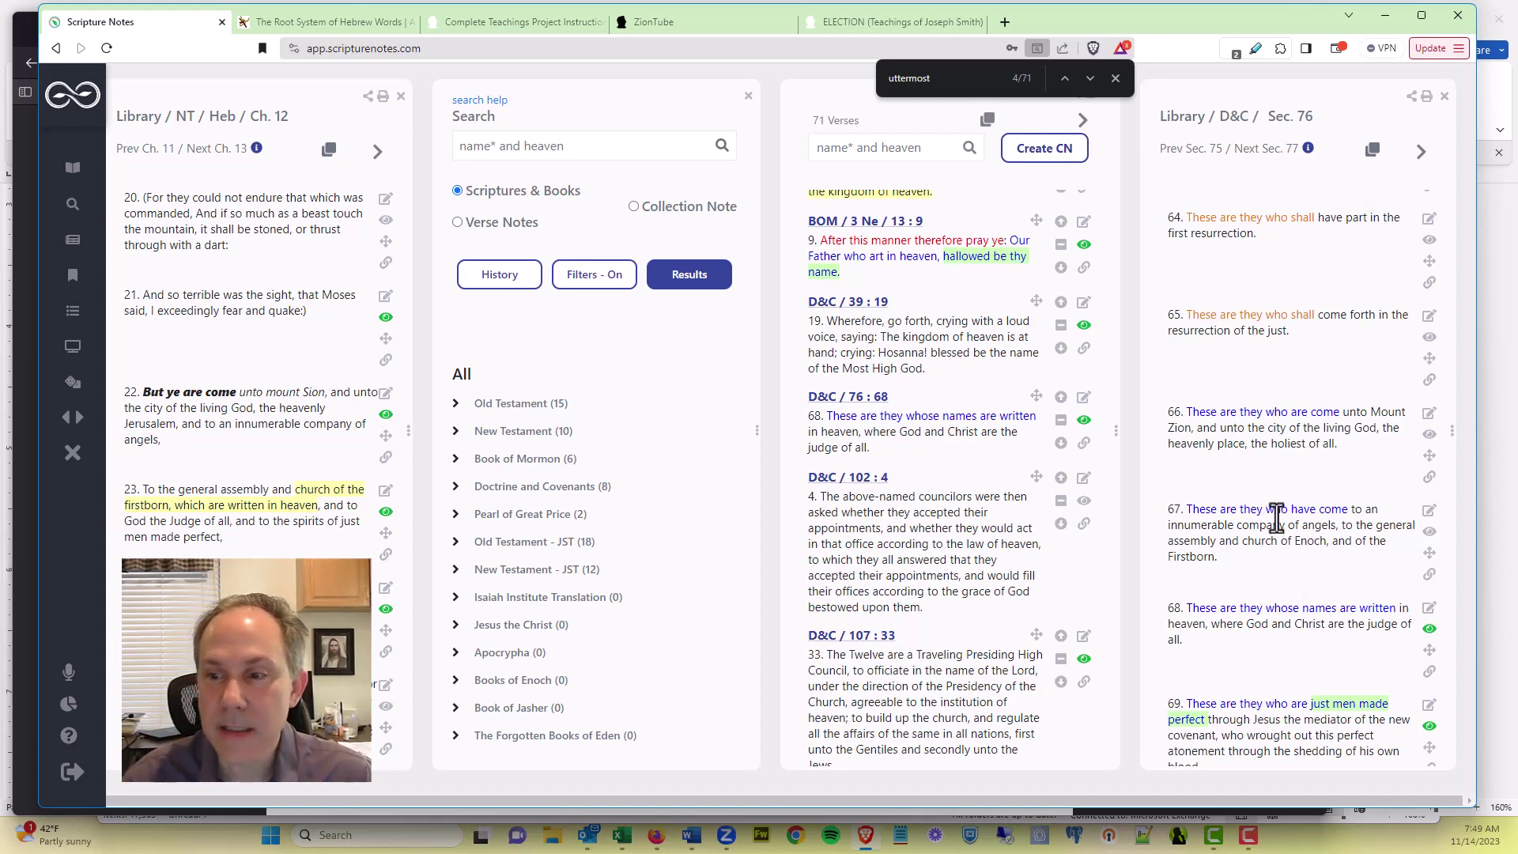
# Step: Highlight every occurrence of "written" on the page and examine how Doctrine and Covenants 76 uses it between verses 54 and 70
pyautogui.scroll(3, 1268, 392)
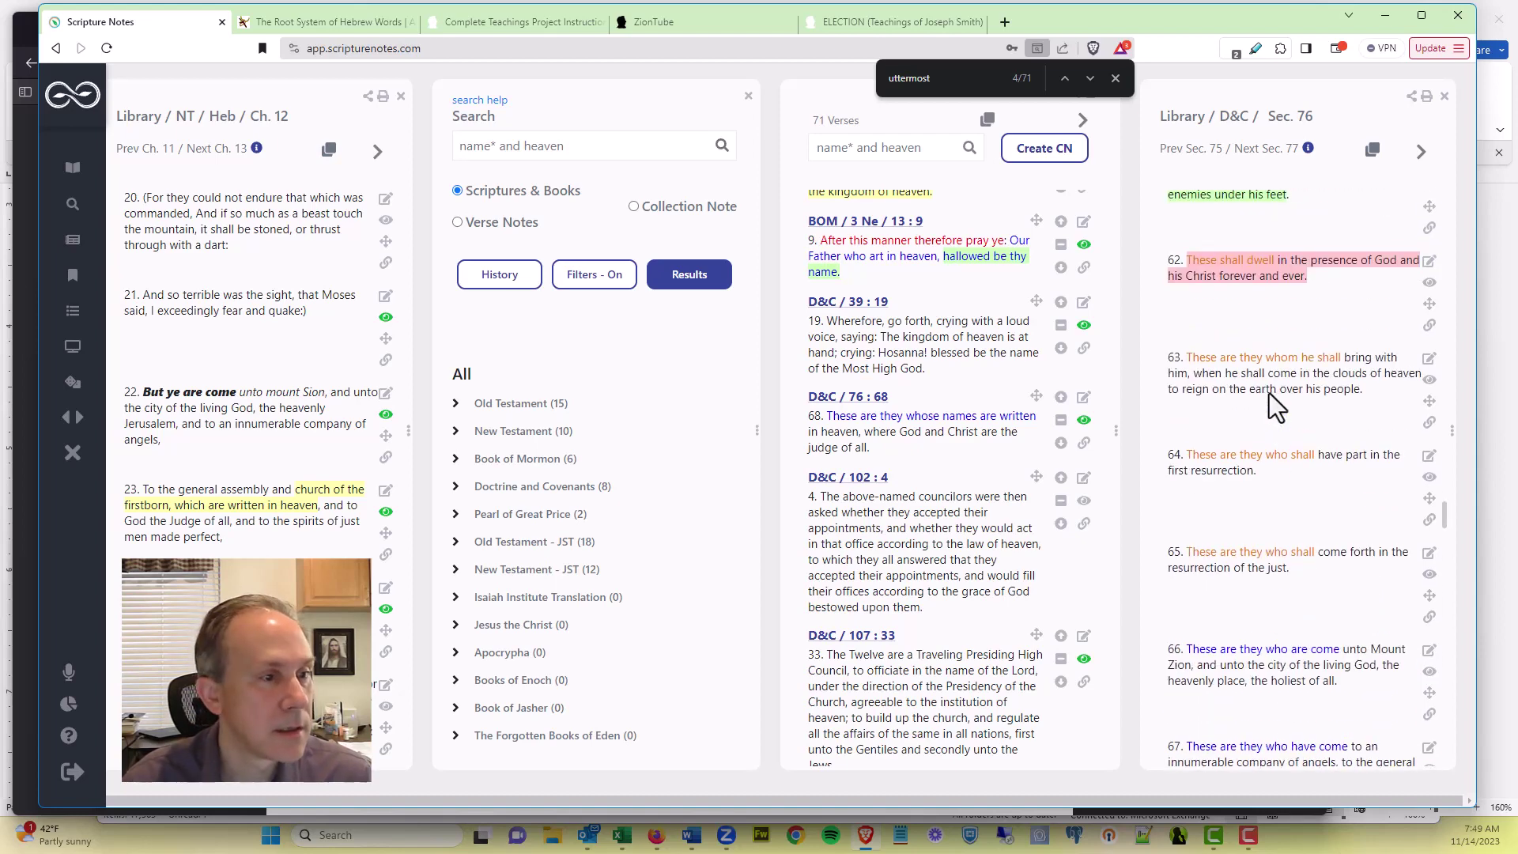
pyautogui.scroll(2, 1269, 392)
pyautogui.scroll(6, 1269, 393)
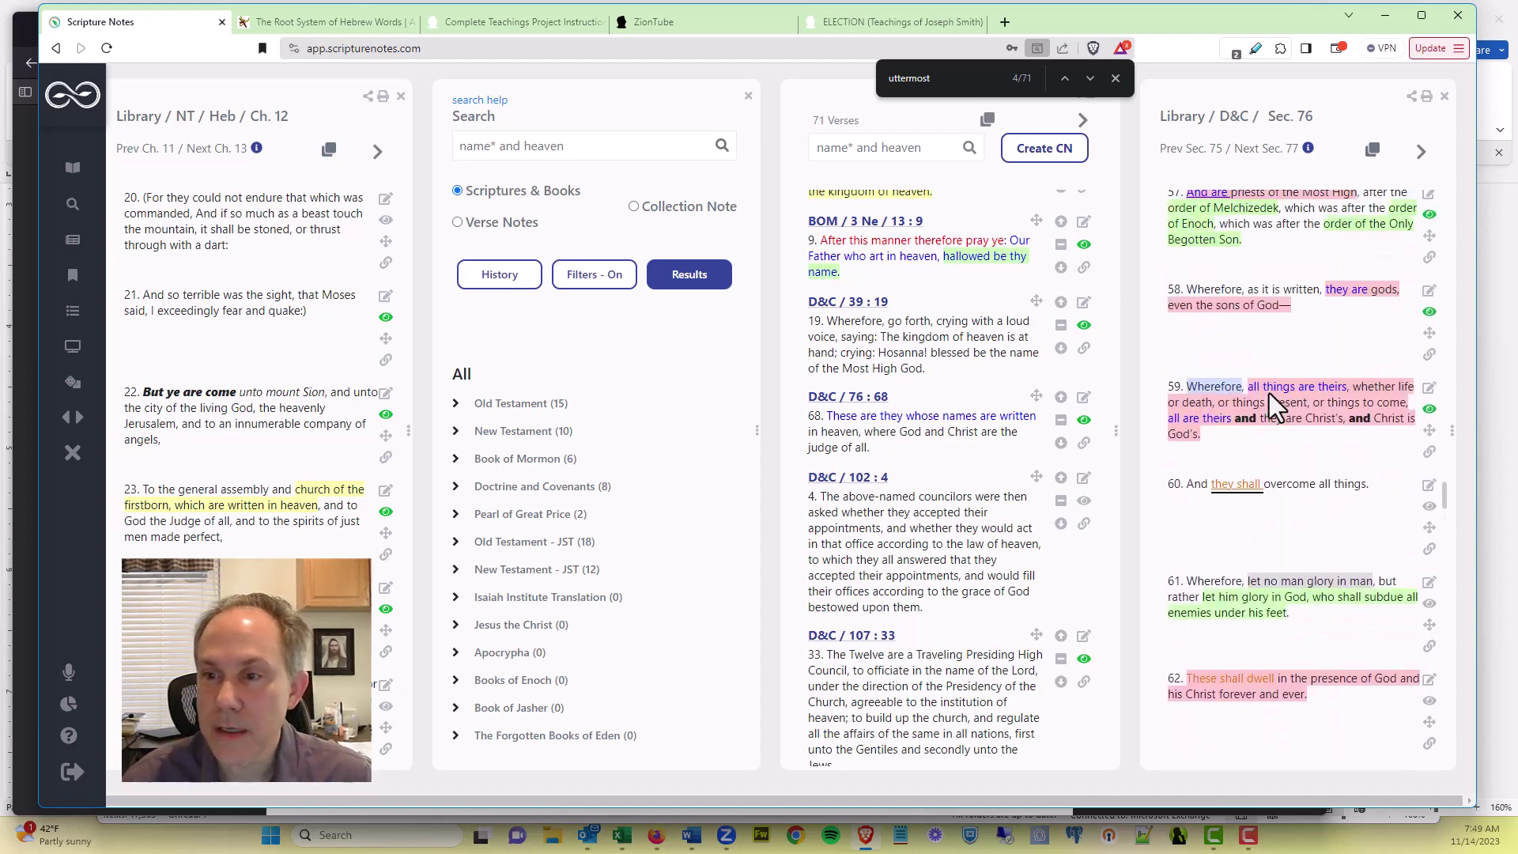
pyautogui.scroll(2, 1269, 407)
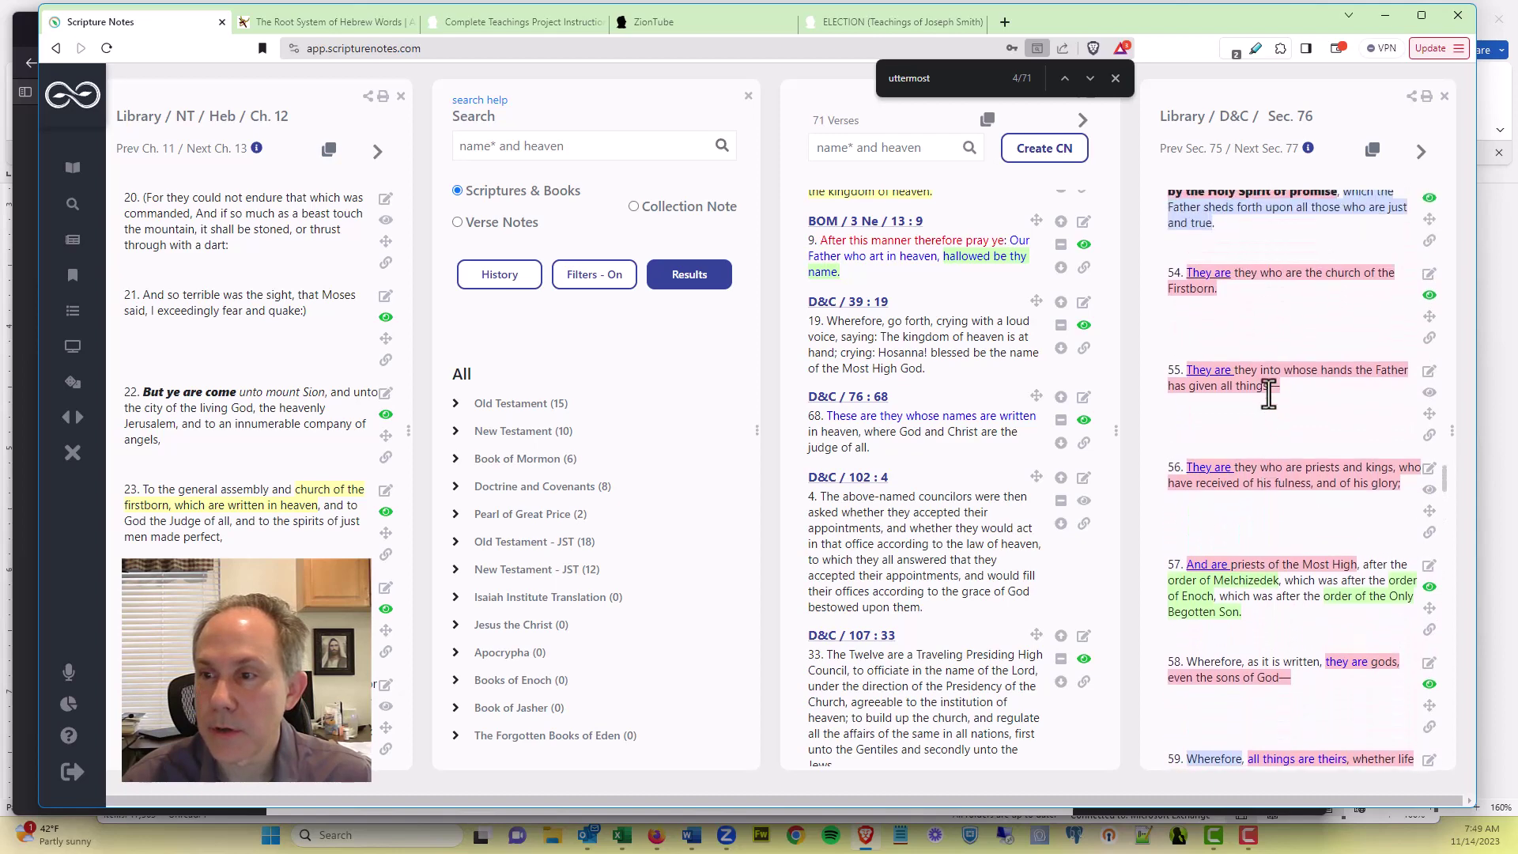
pyautogui.hotkey('ctrl', 'f')
pyautogui.write('written')
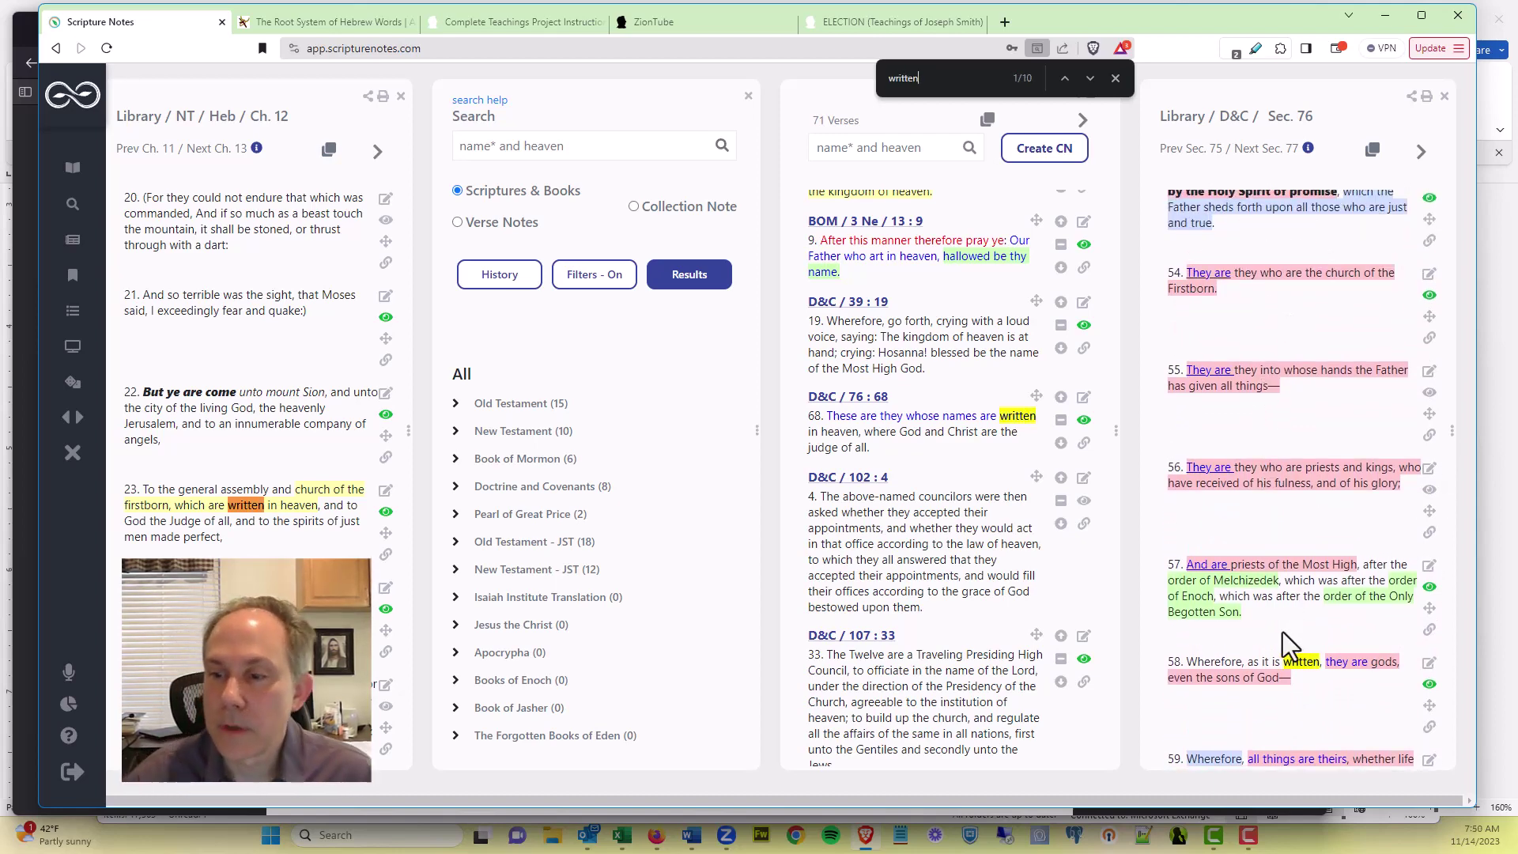
pyautogui.scroll(-2, 1292, 598)
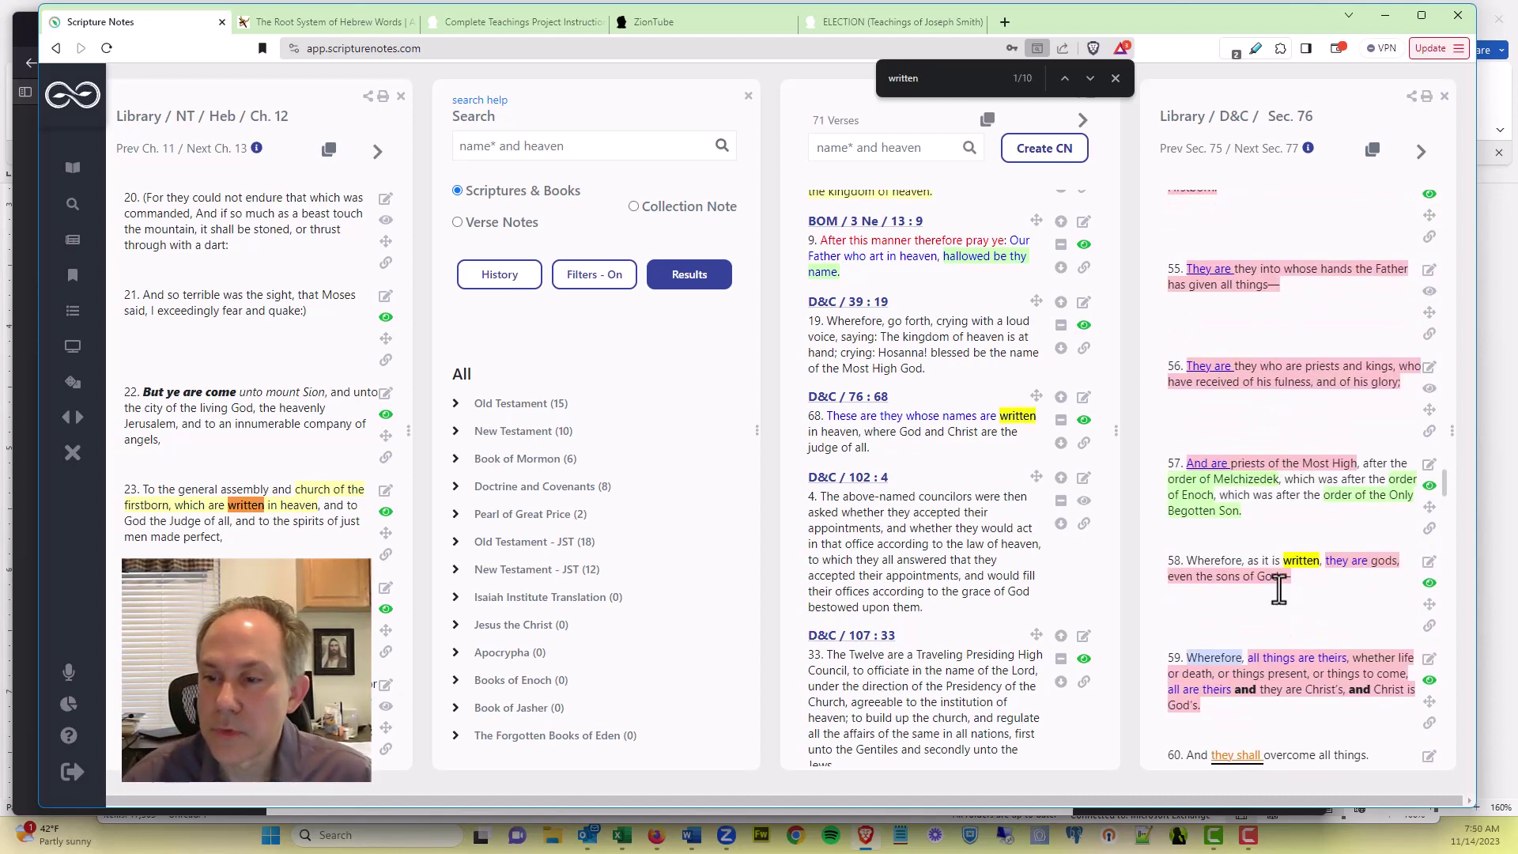
pyautogui.scroll(-7, 1268, 536)
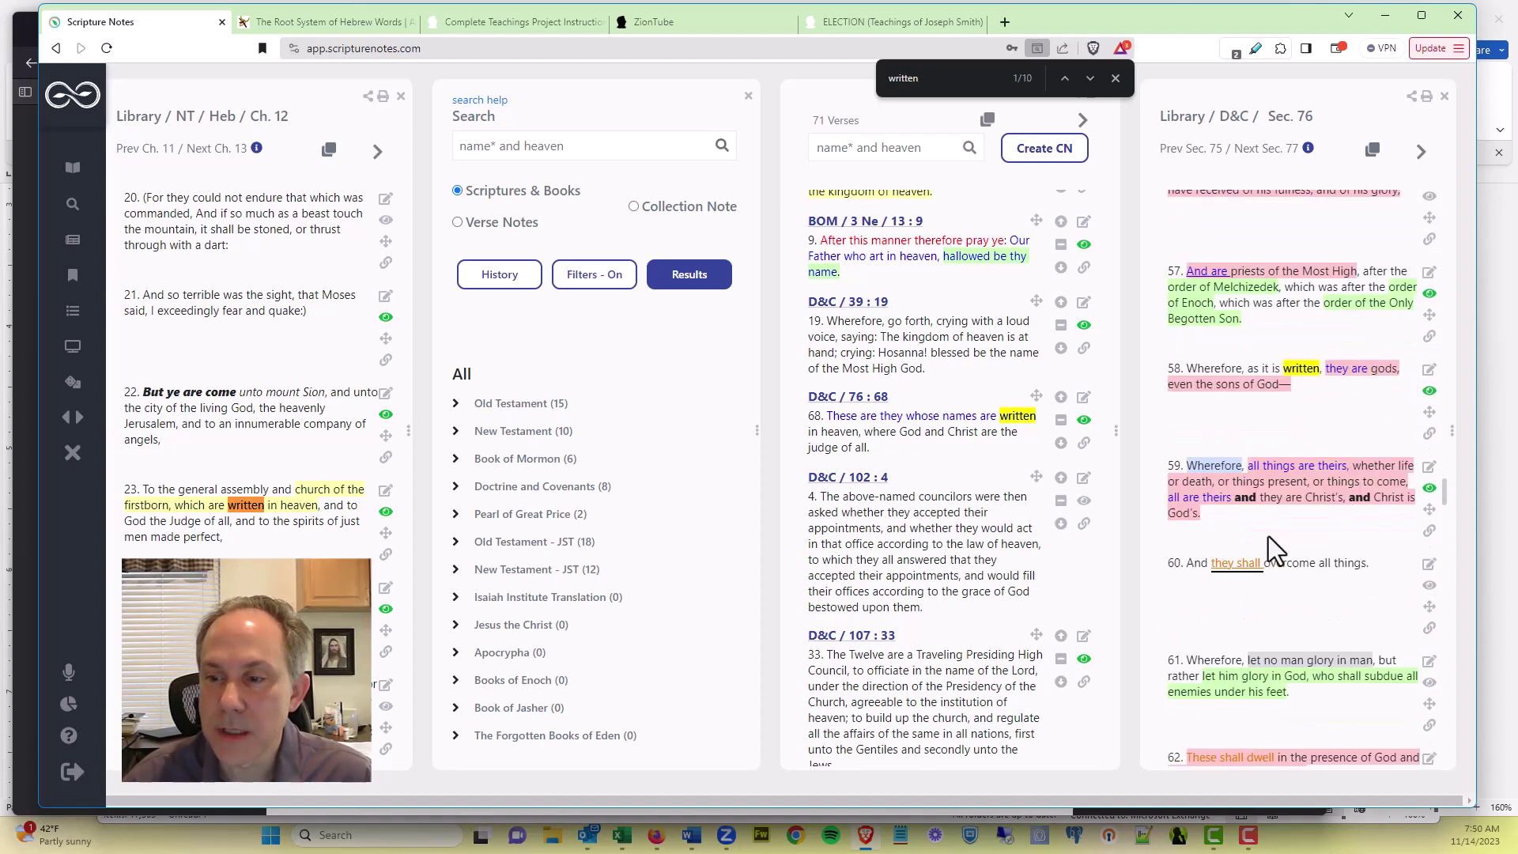
pyautogui.scroll(-3, 1268, 536)
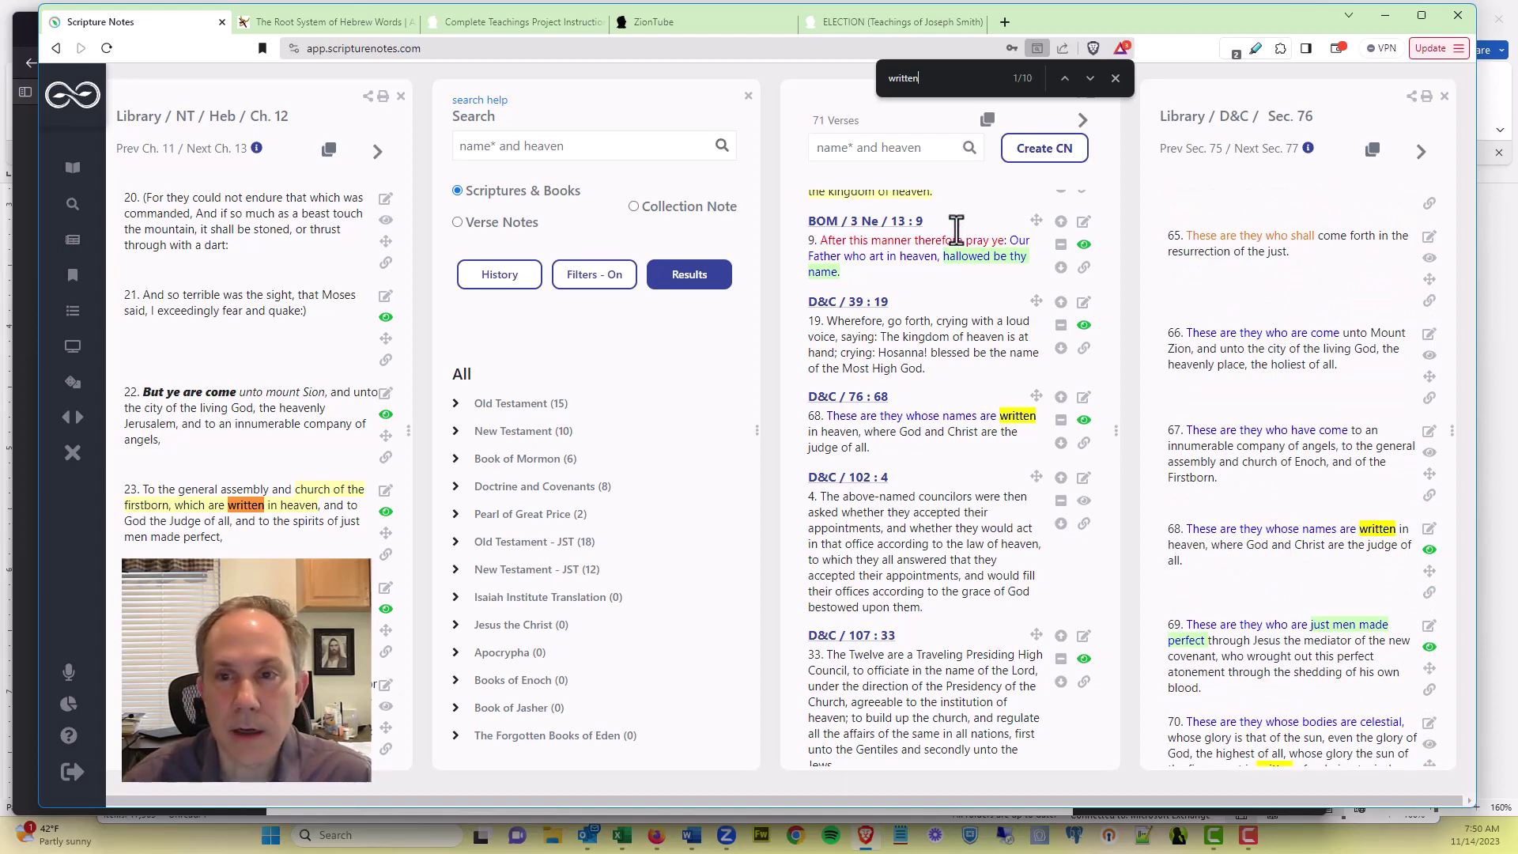
# Step: Search the scriptures for verses matching "name* and written"
pyautogui.click(889, 150)
pyautogui.doubleClick(889, 150)
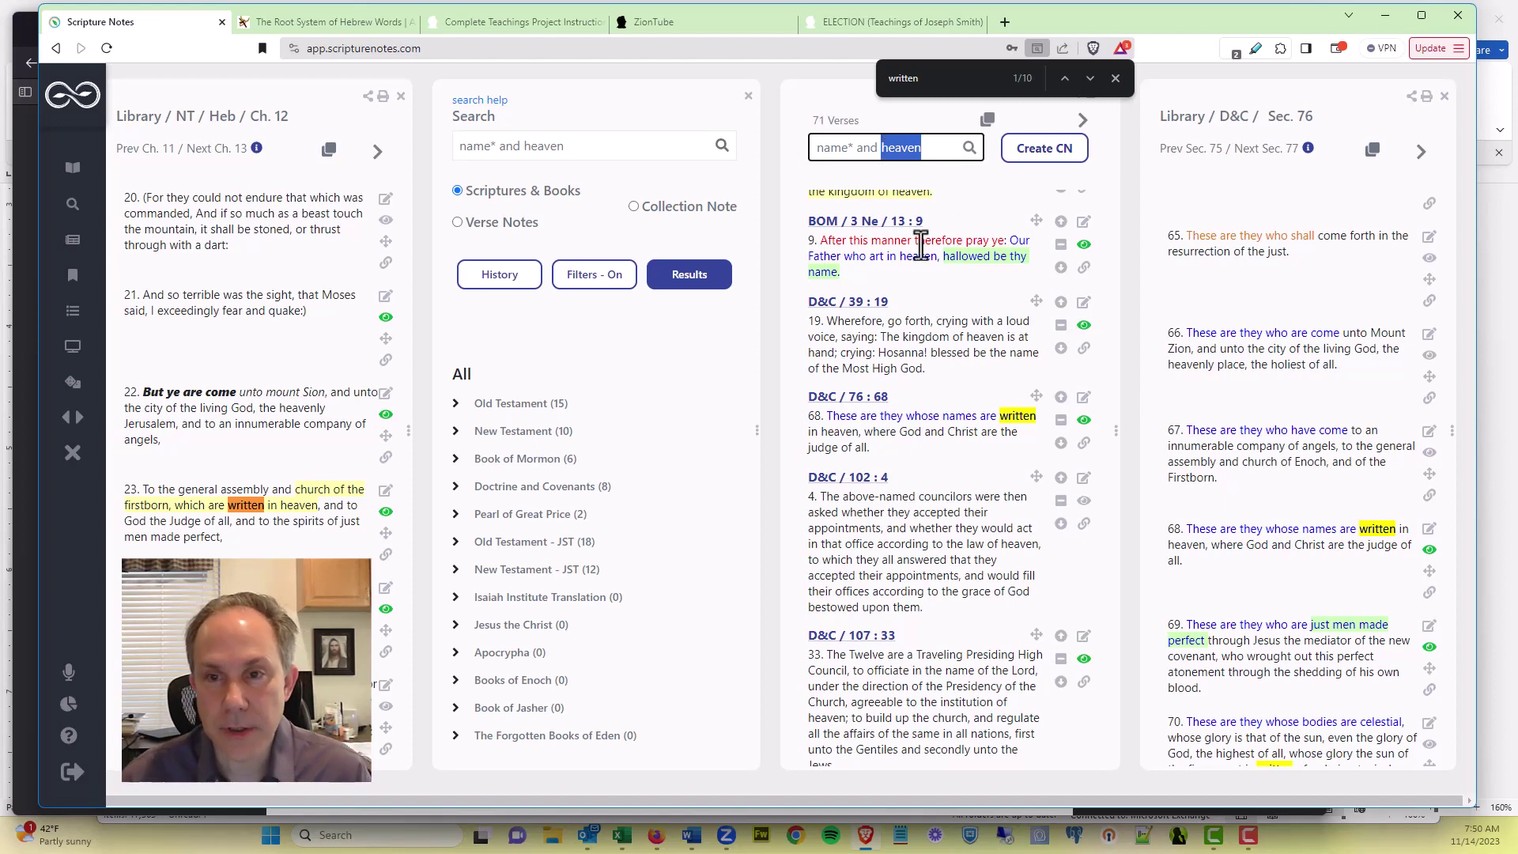
pyautogui.write('written')
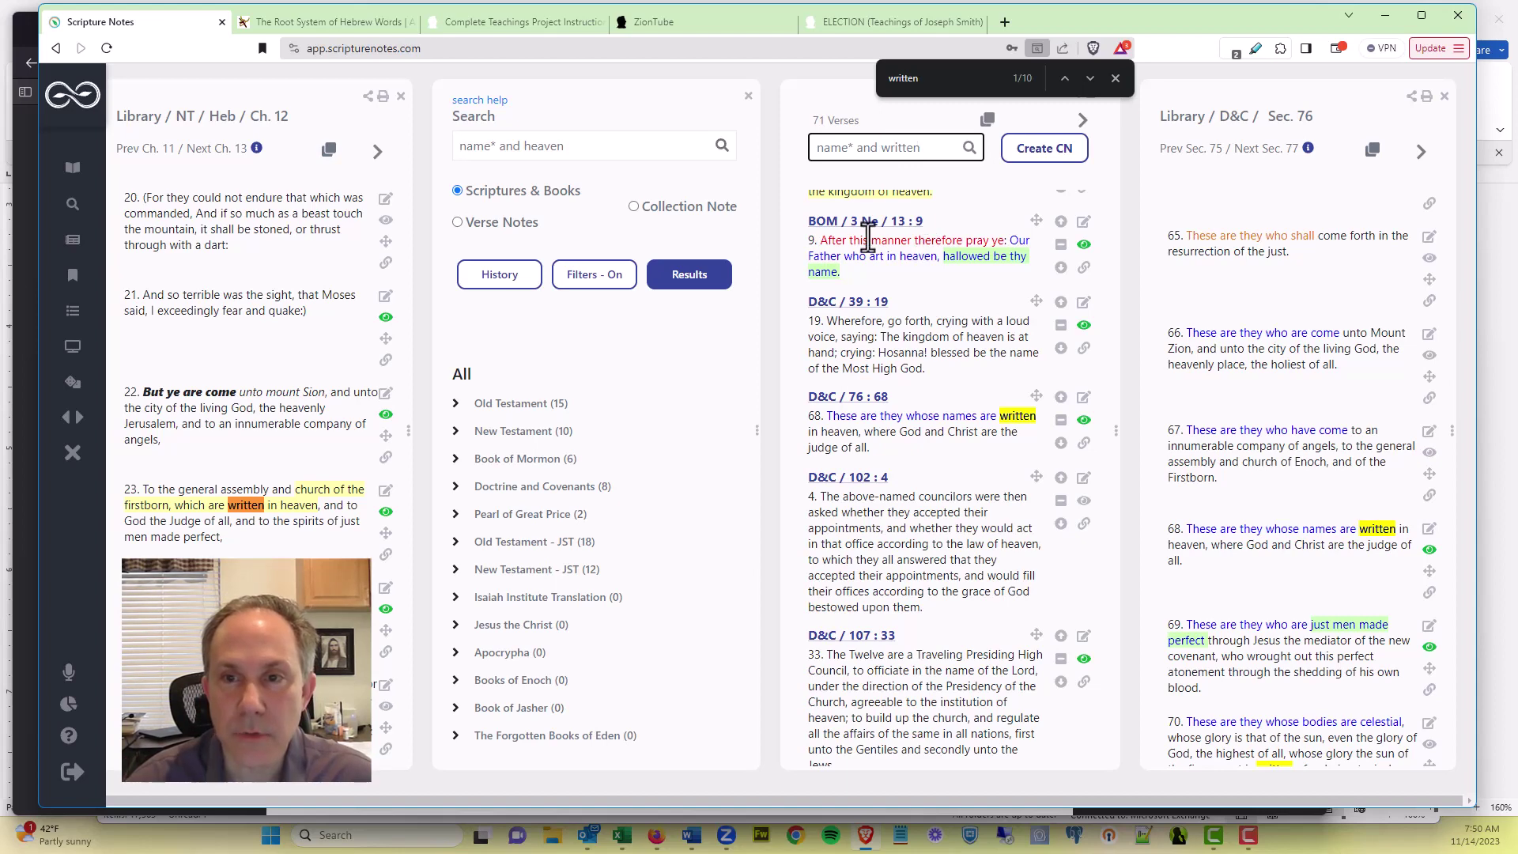
pyautogui.press('Return')
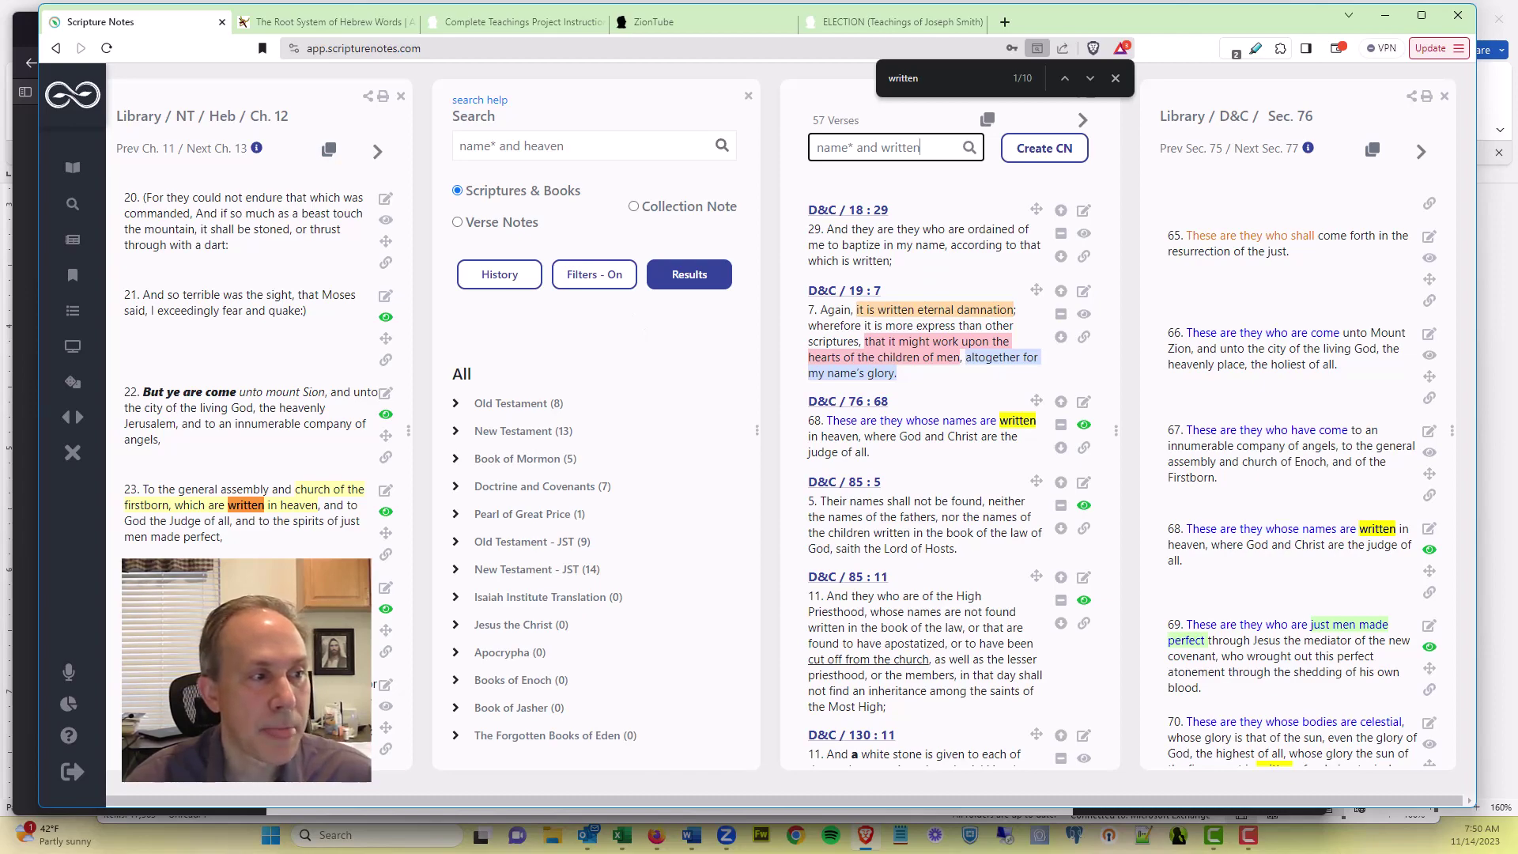
# Step: Look through the matching verses for names written in the book of life, examining Revelation 13:8 through 17:8
pyautogui.scroll(-10, 919, 368)
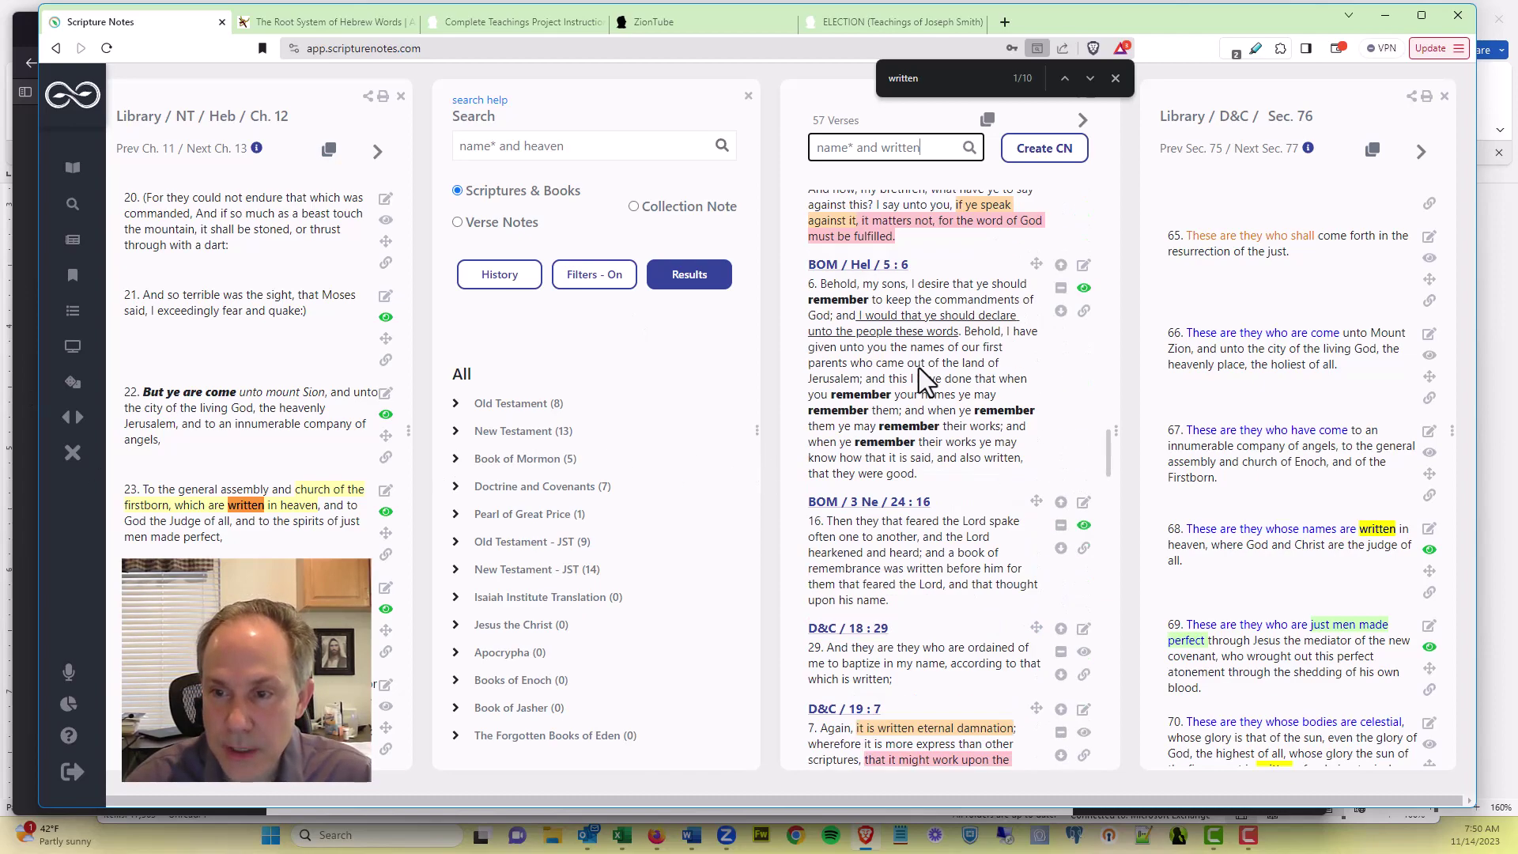
pyautogui.scroll(10, 918, 368)
pyautogui.scroll(-8, 918, 367)
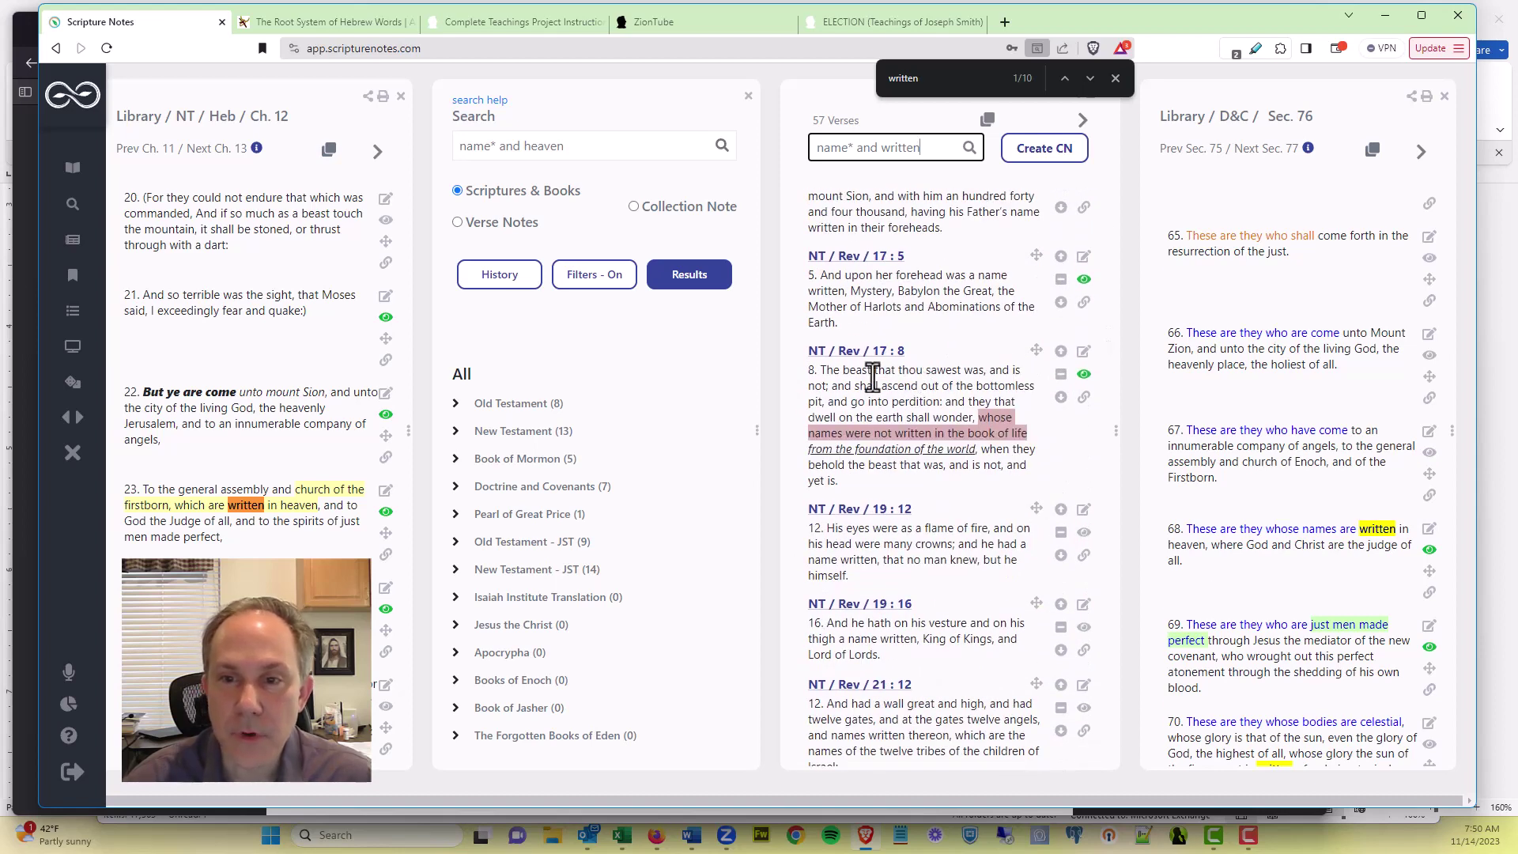
pyautogui.scroll(1, 927, 369)
pyautogui.scroll(4, 927, 369)
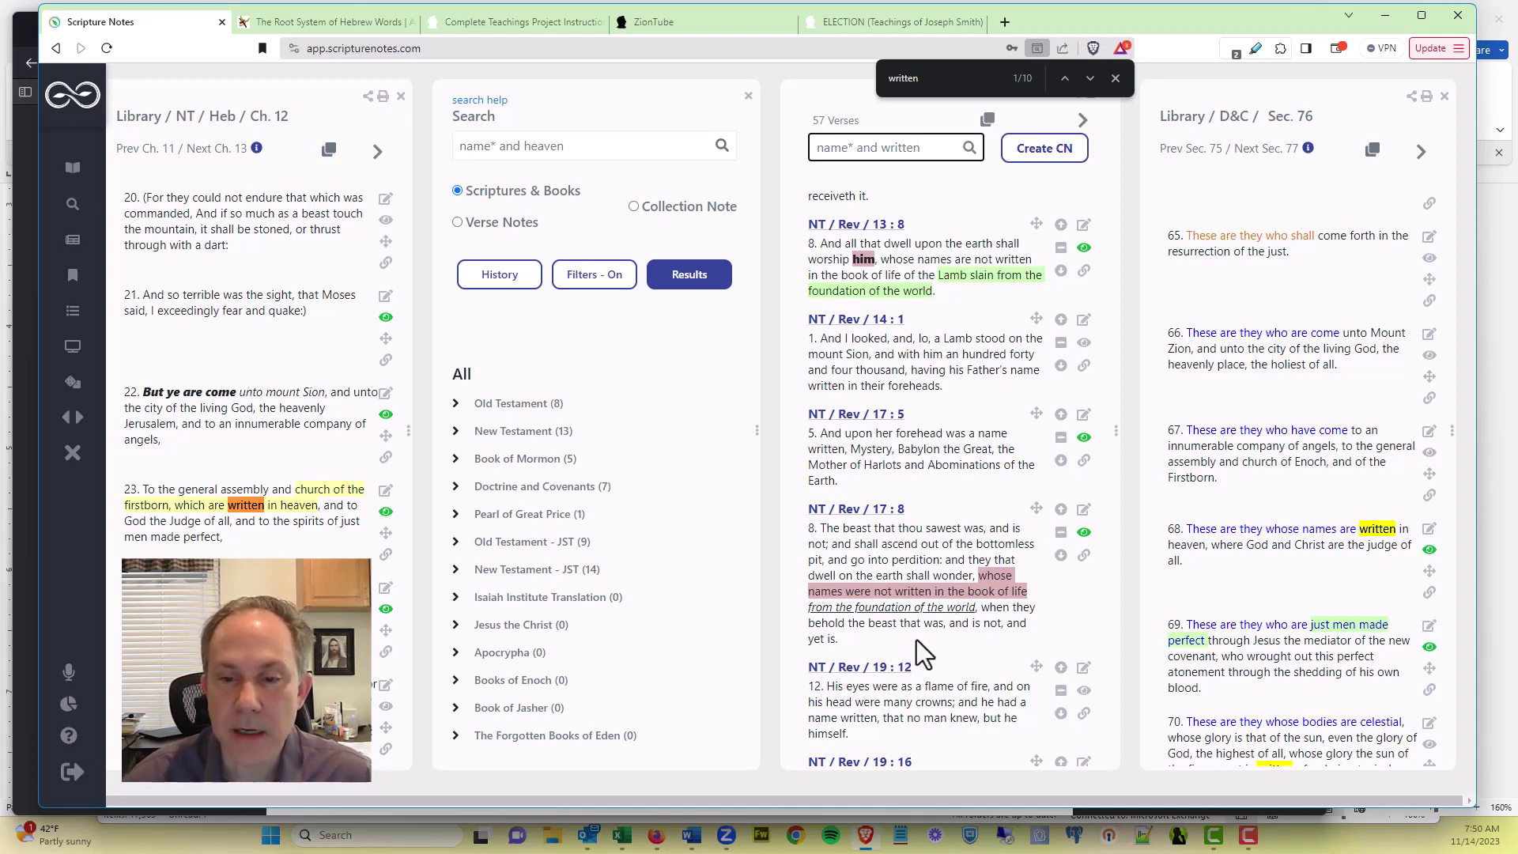
pyautogui.moveTo(975, 578)
pyautogui.mouseDown()
pyautogui.moveTo(1027, 597)
pyautogui.moveTo(977, 607)
pyautogui.mouseUp()
pyautogui.click(977, 591)
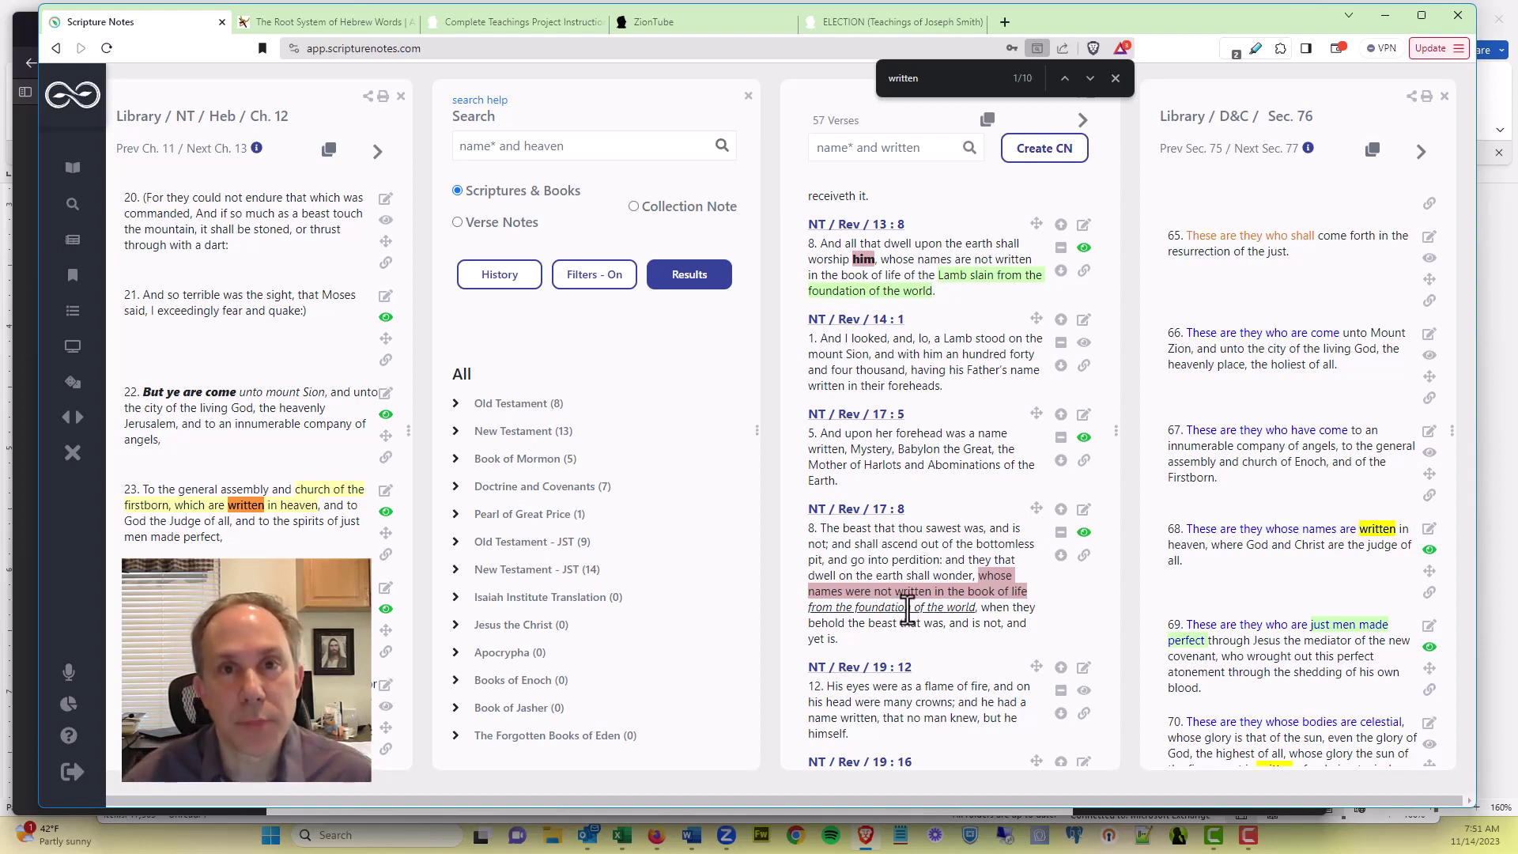
# Step: Search all the Study Helps in the library for "book of life"
pyautogui.click(72, 169)
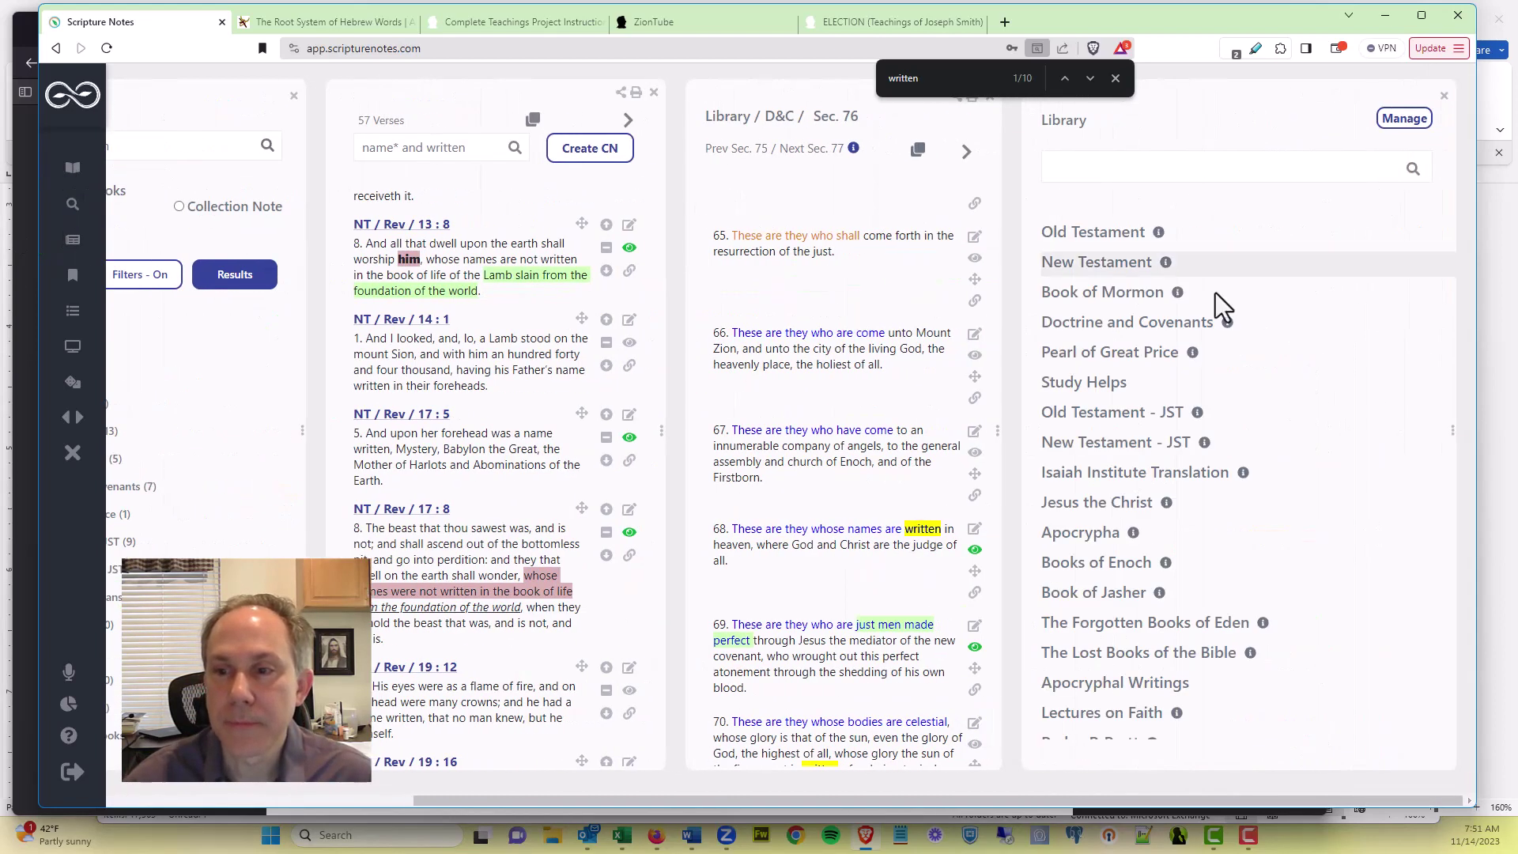
pyautogui.click(1083, 386)
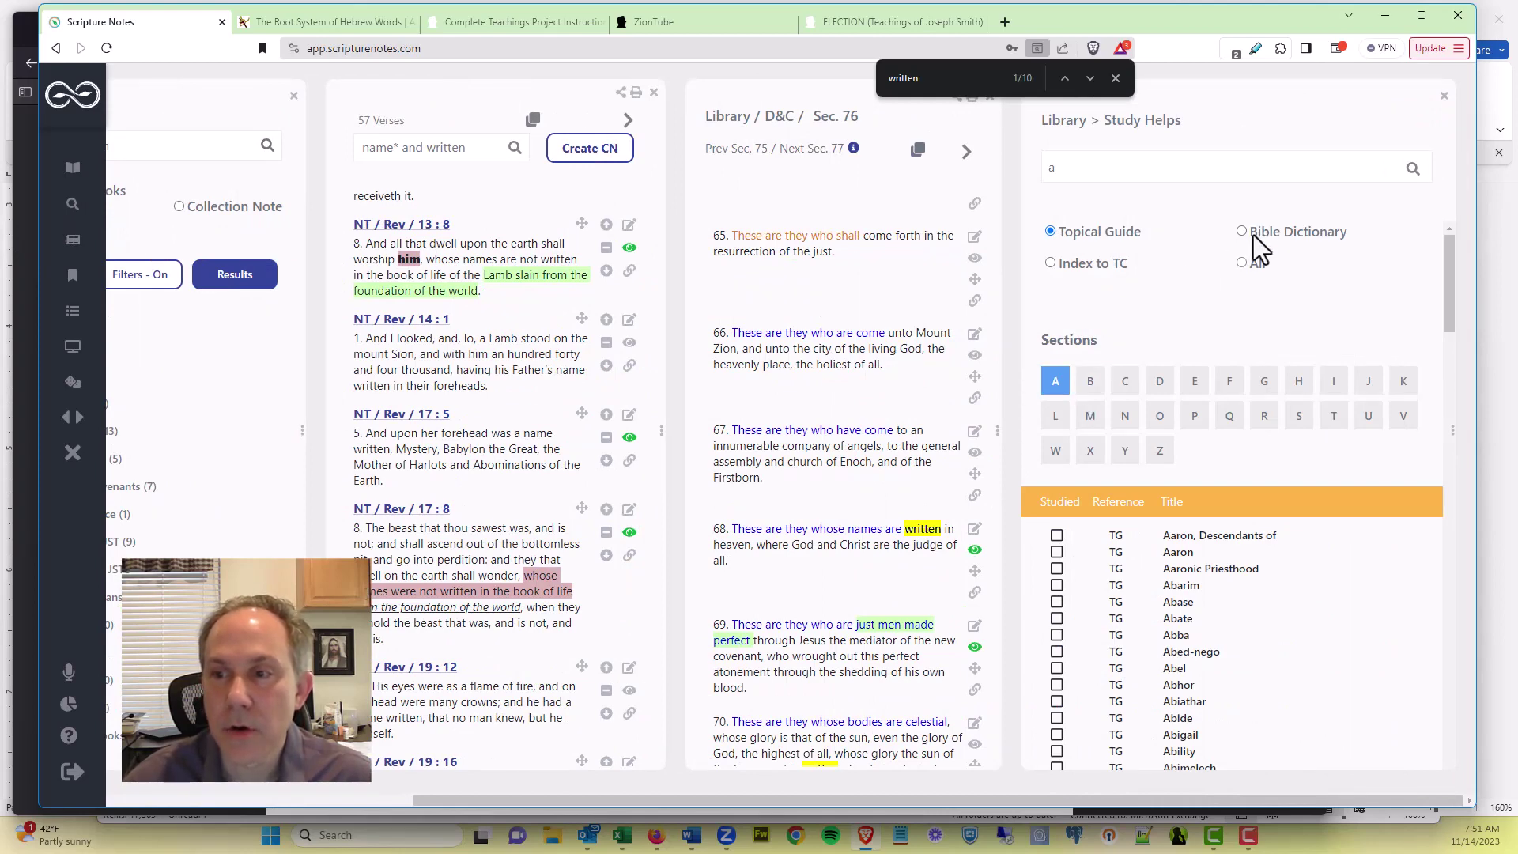
pyautogui.click(1243, 262)
pyautogui.click(1065, 171)
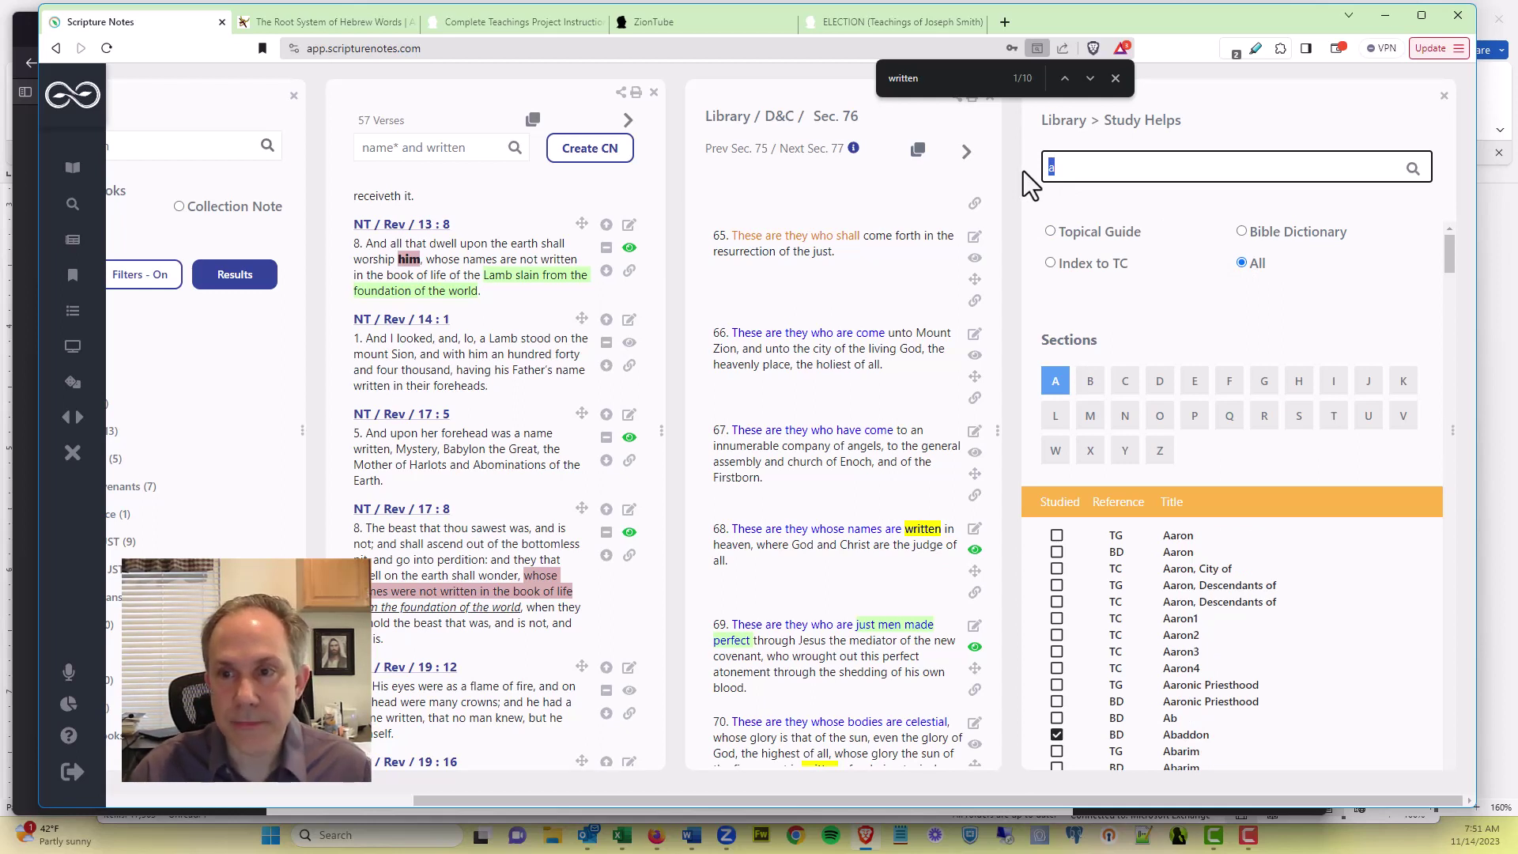
pyautogui.write('book o')
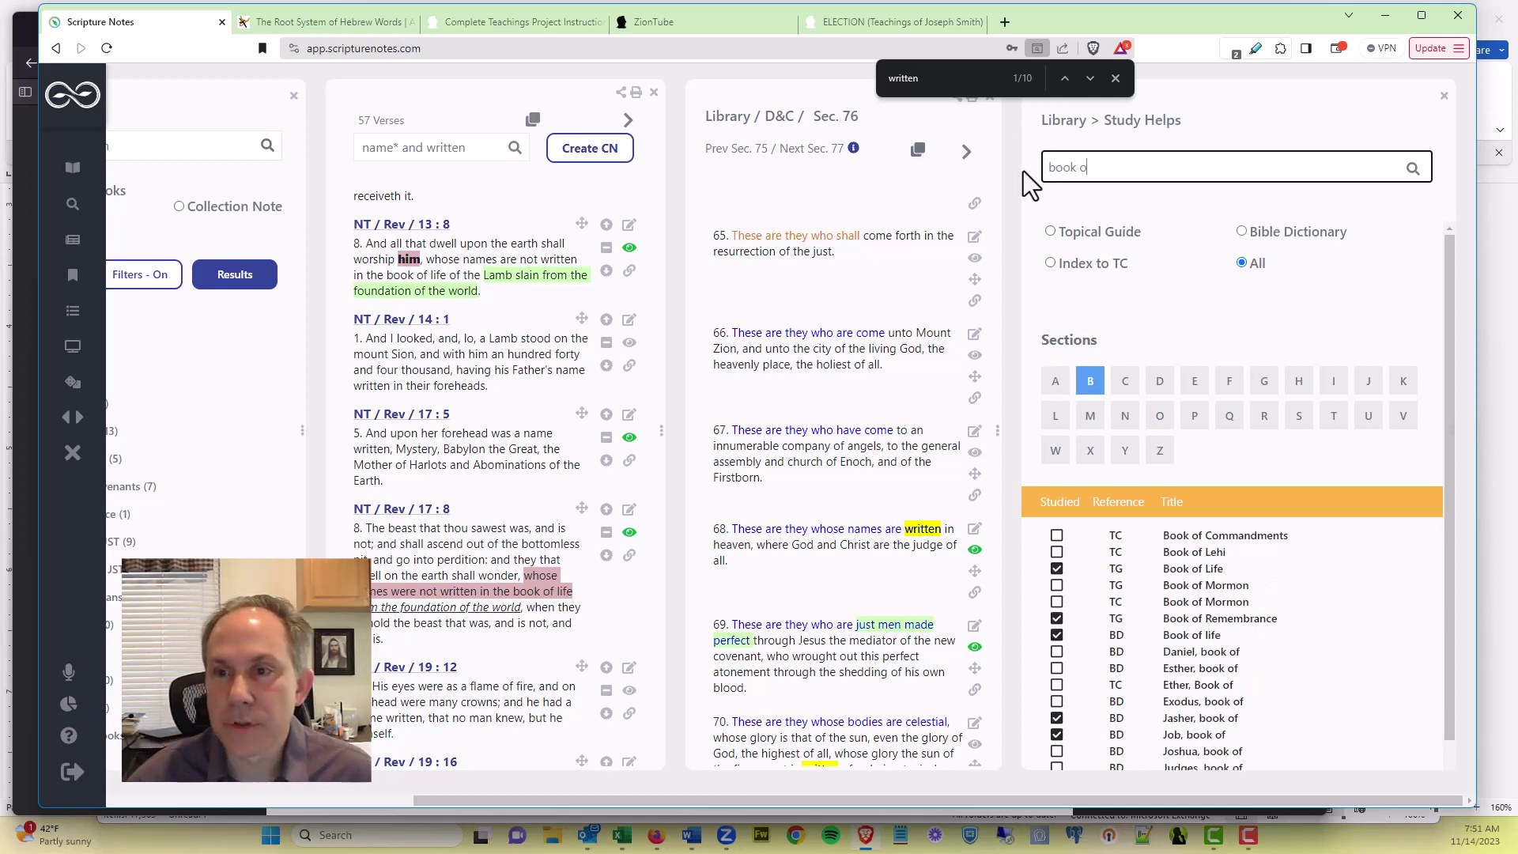
pyautogui.write('f life')
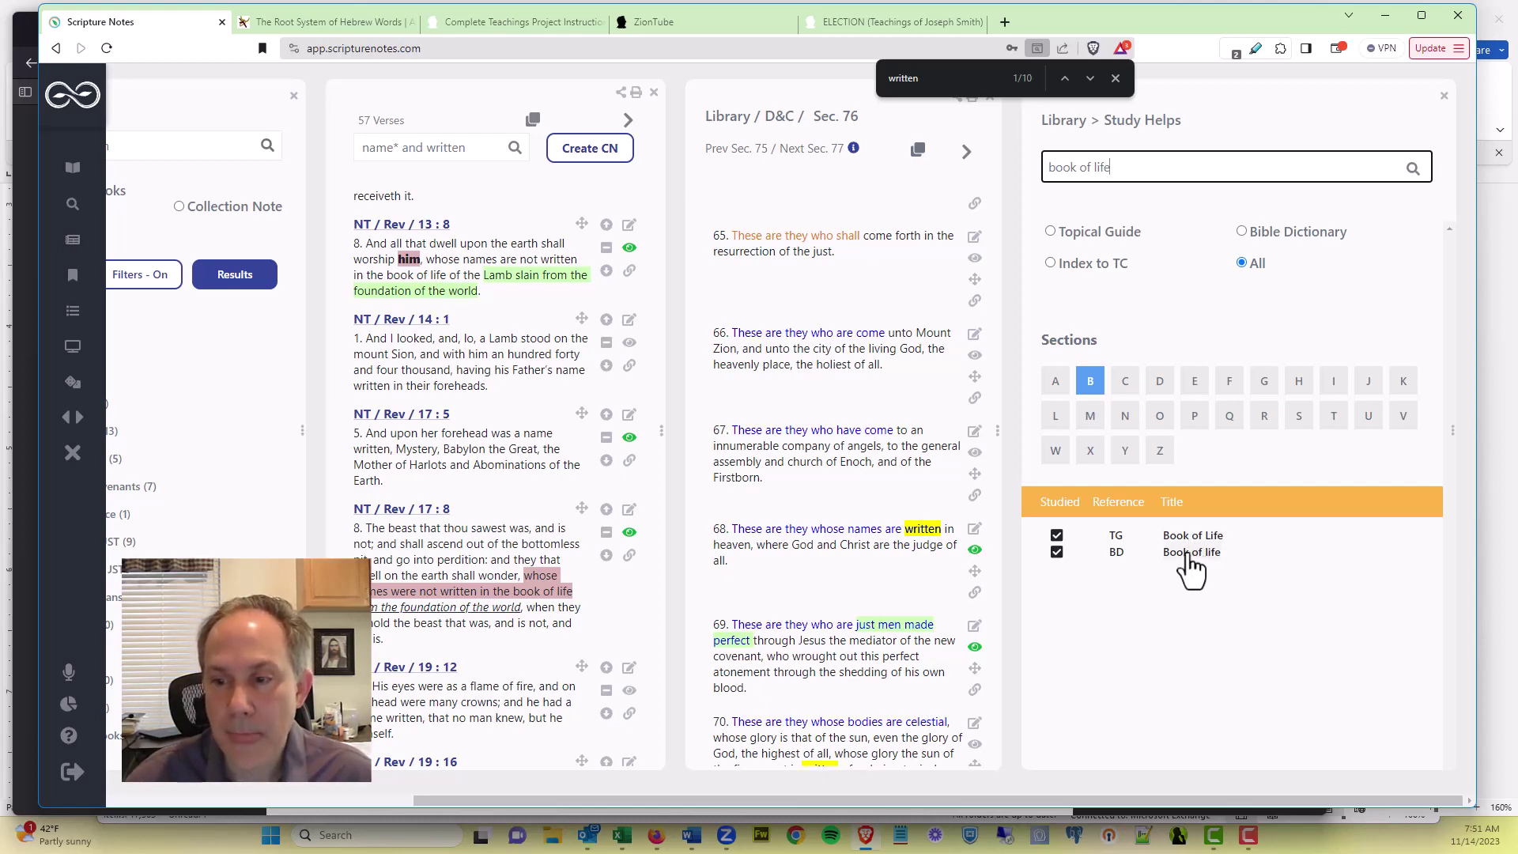
# Step: Open the Bible Dictionary and Topical Guide entries on the Book of Life and read the Bible Dictionary definition
pyautogui.click(1191, 569)
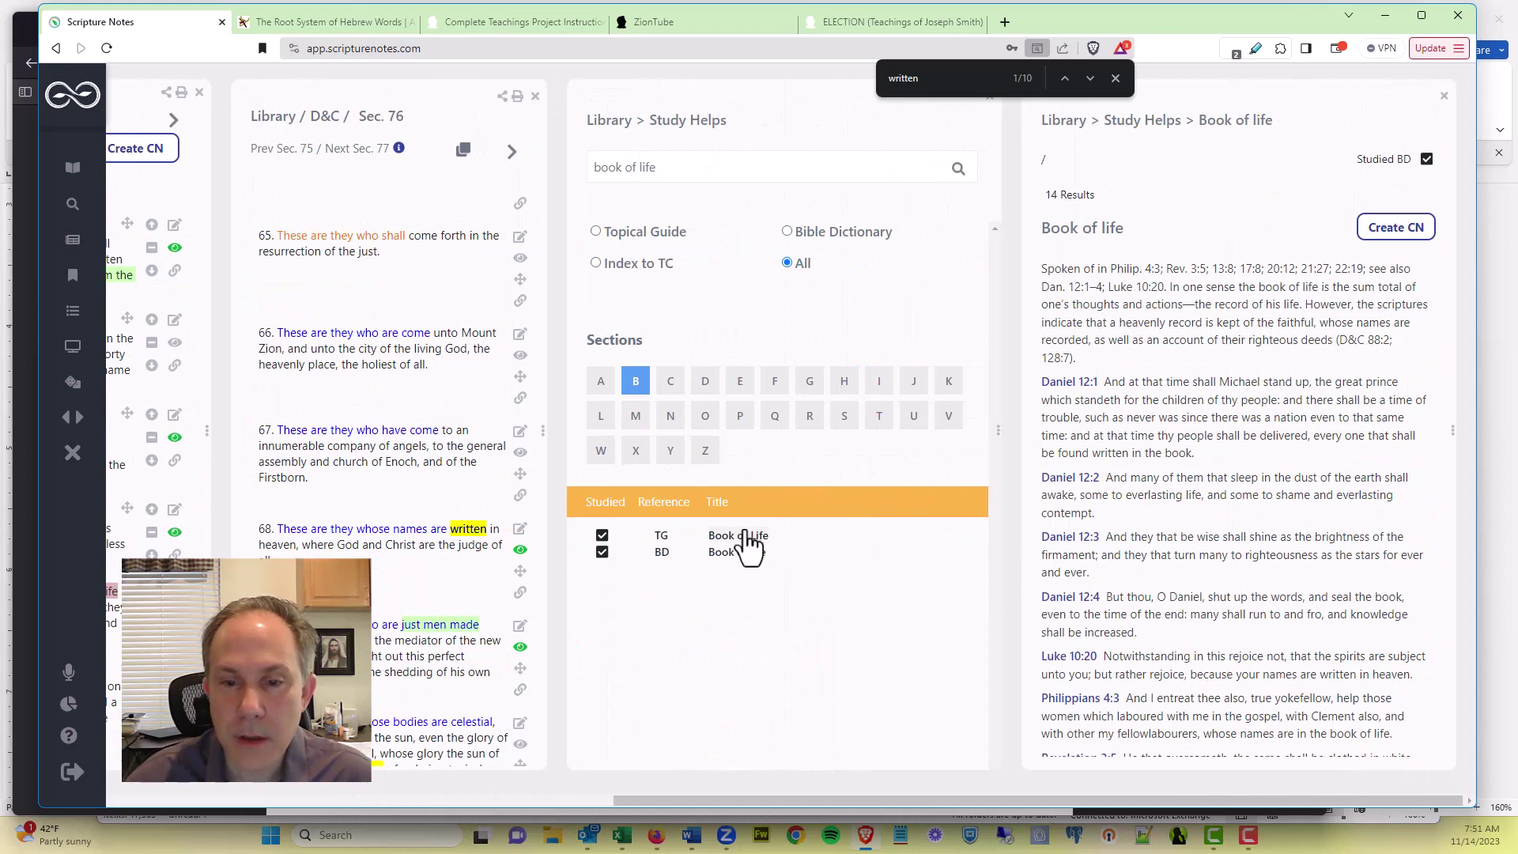
pyautogui.click(743, 535)
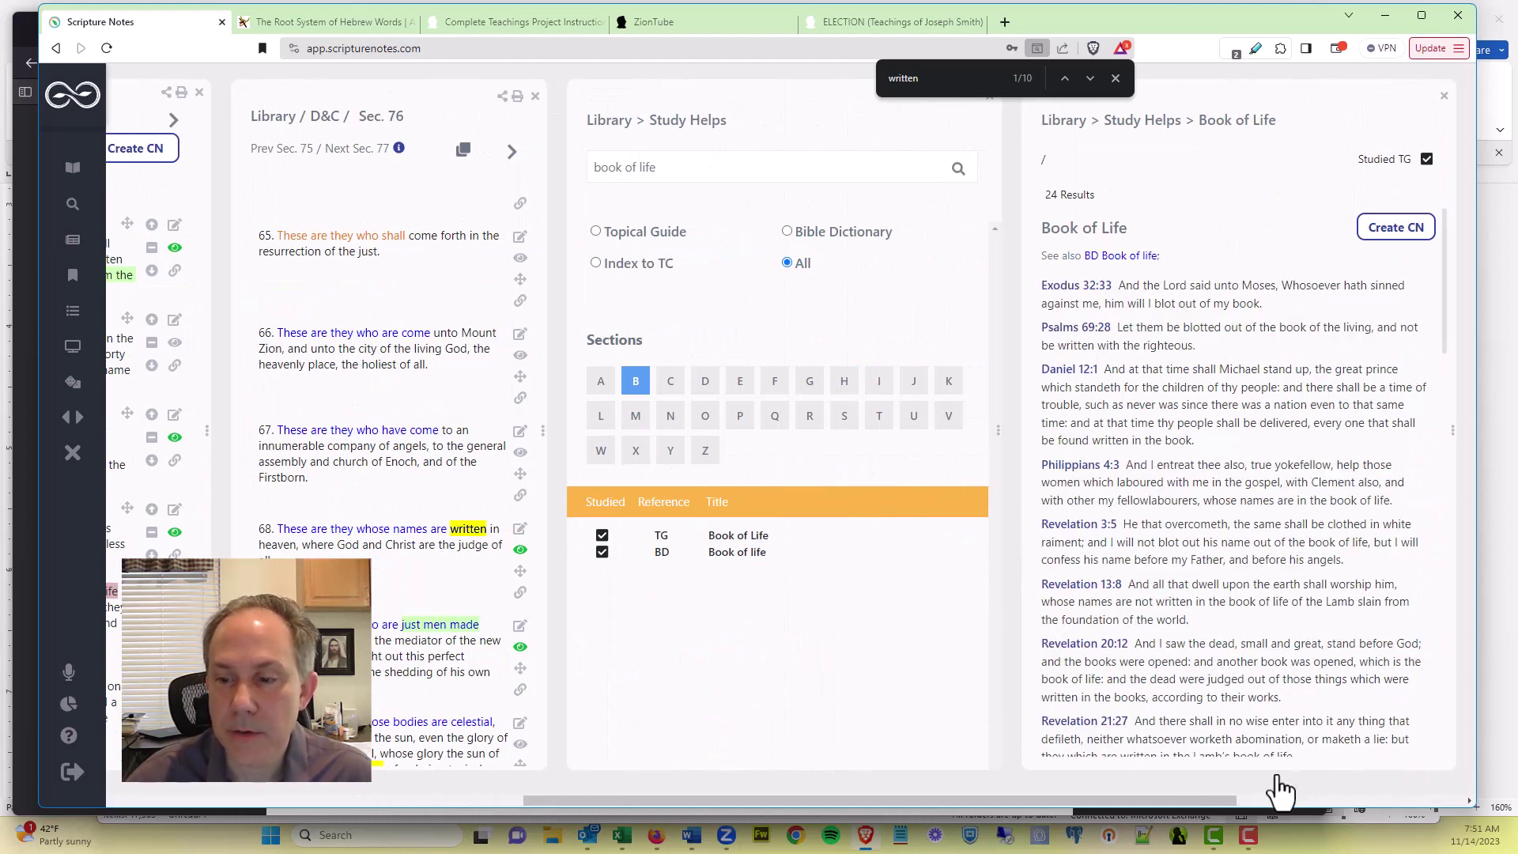
pyautogui.moveTo(1214, 800); pyautogui.dragTo(1440, 803)
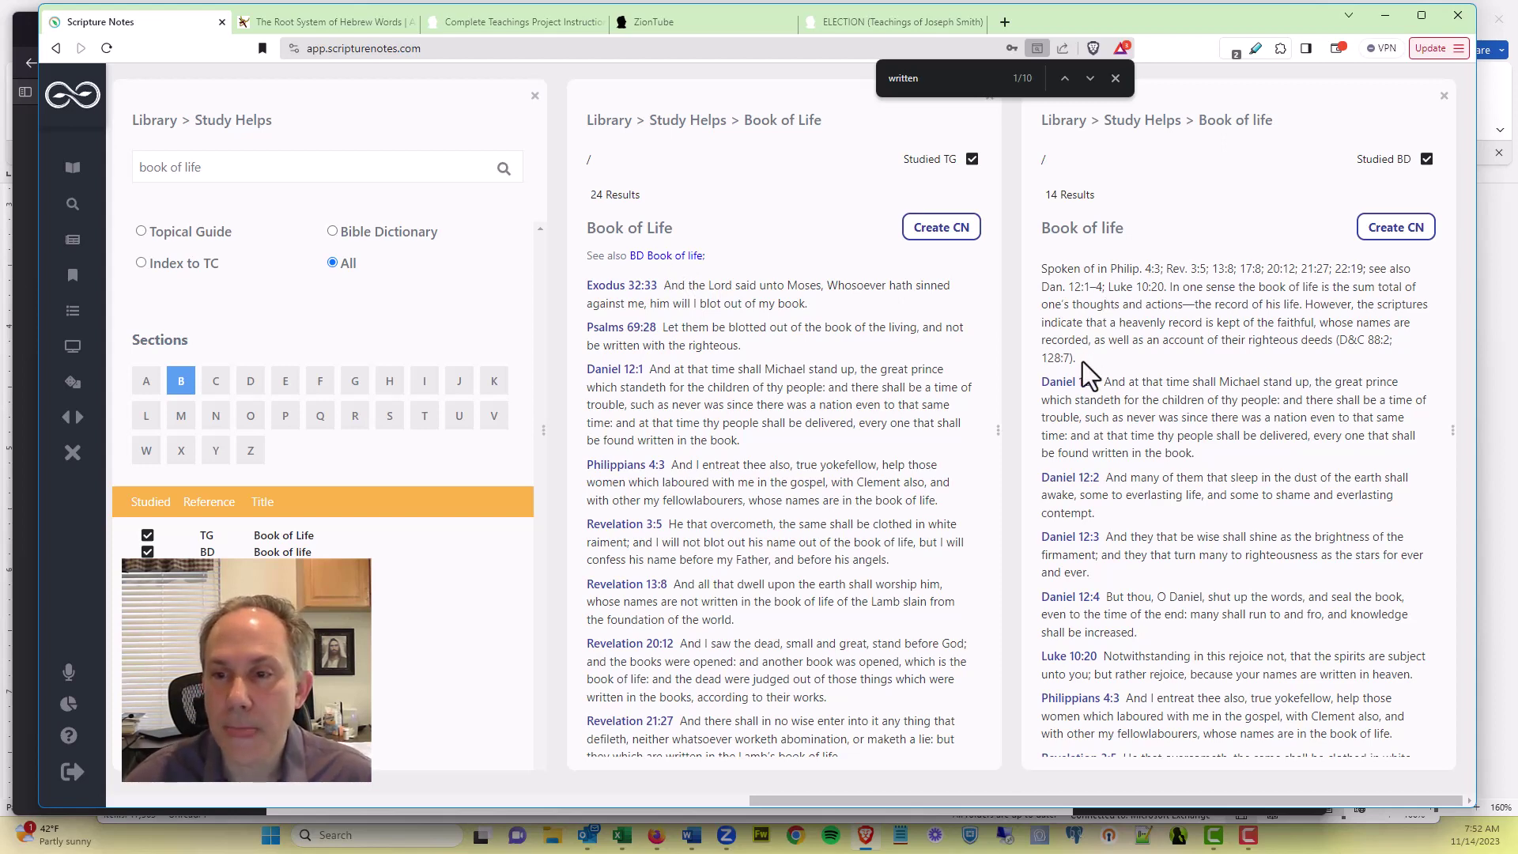
pyautogui.moveTo(1083, 362); pyautogui.dragTo(1040, 270)
pyautogui.click(1184, 360)
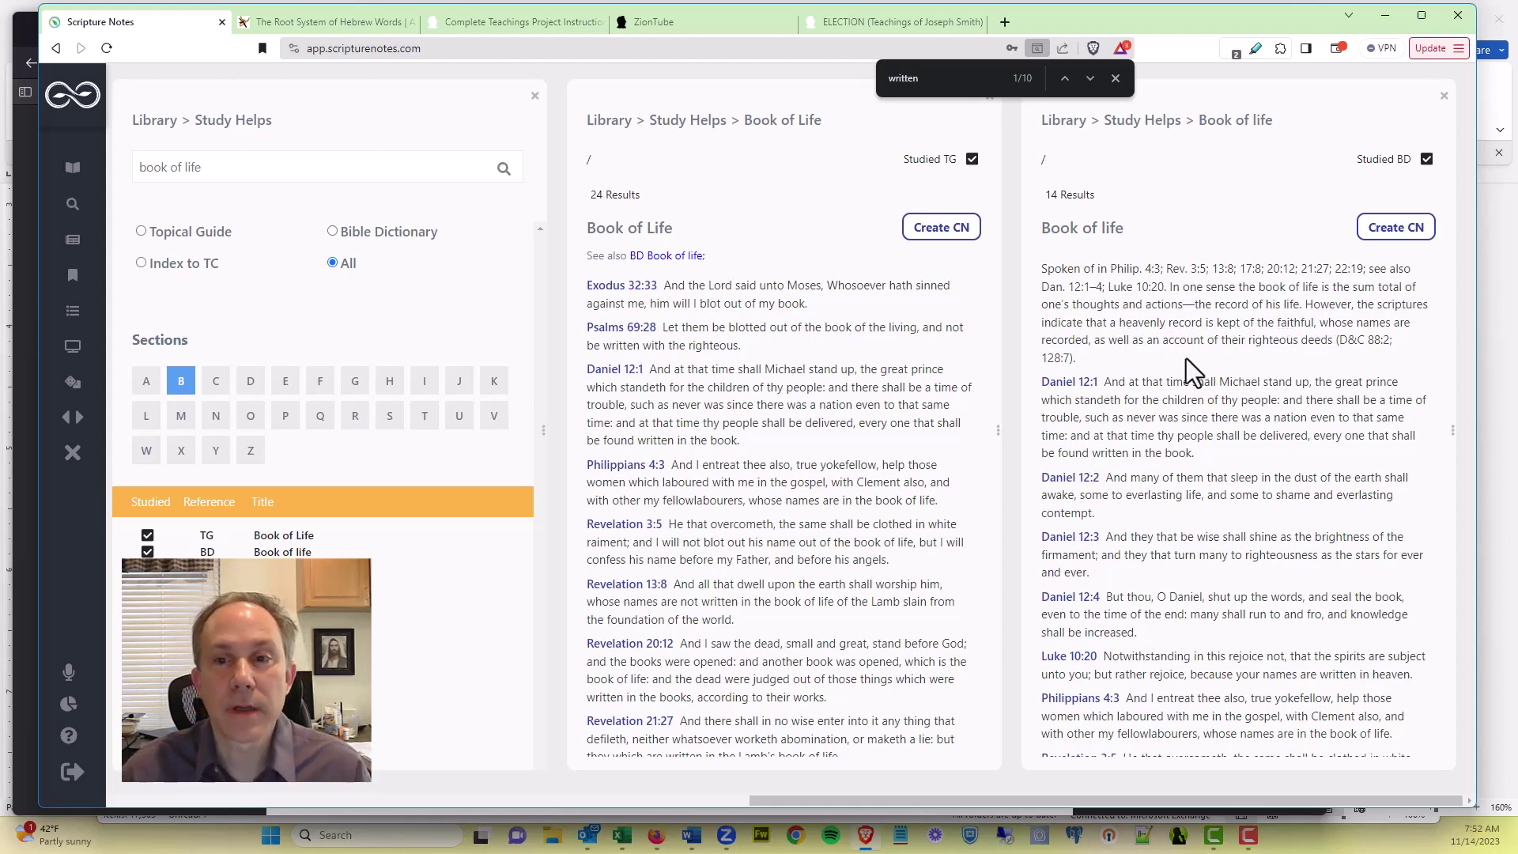
# Step: Create a collection note from each of the two Book of Life entries and close the source entries
pyautogui.click(1389, 229)
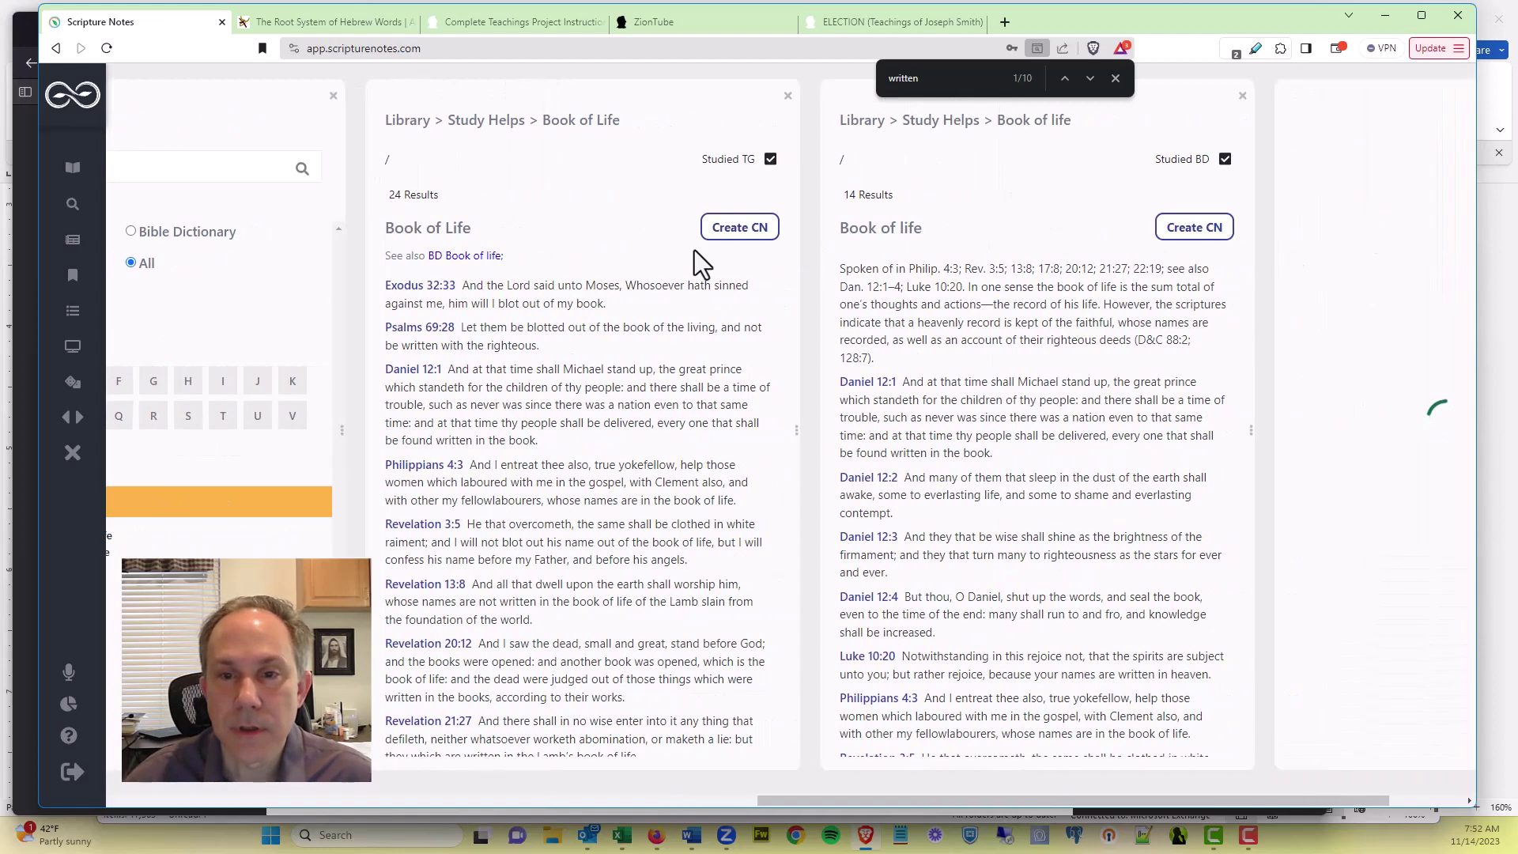
pyautogui.click(735, 230)
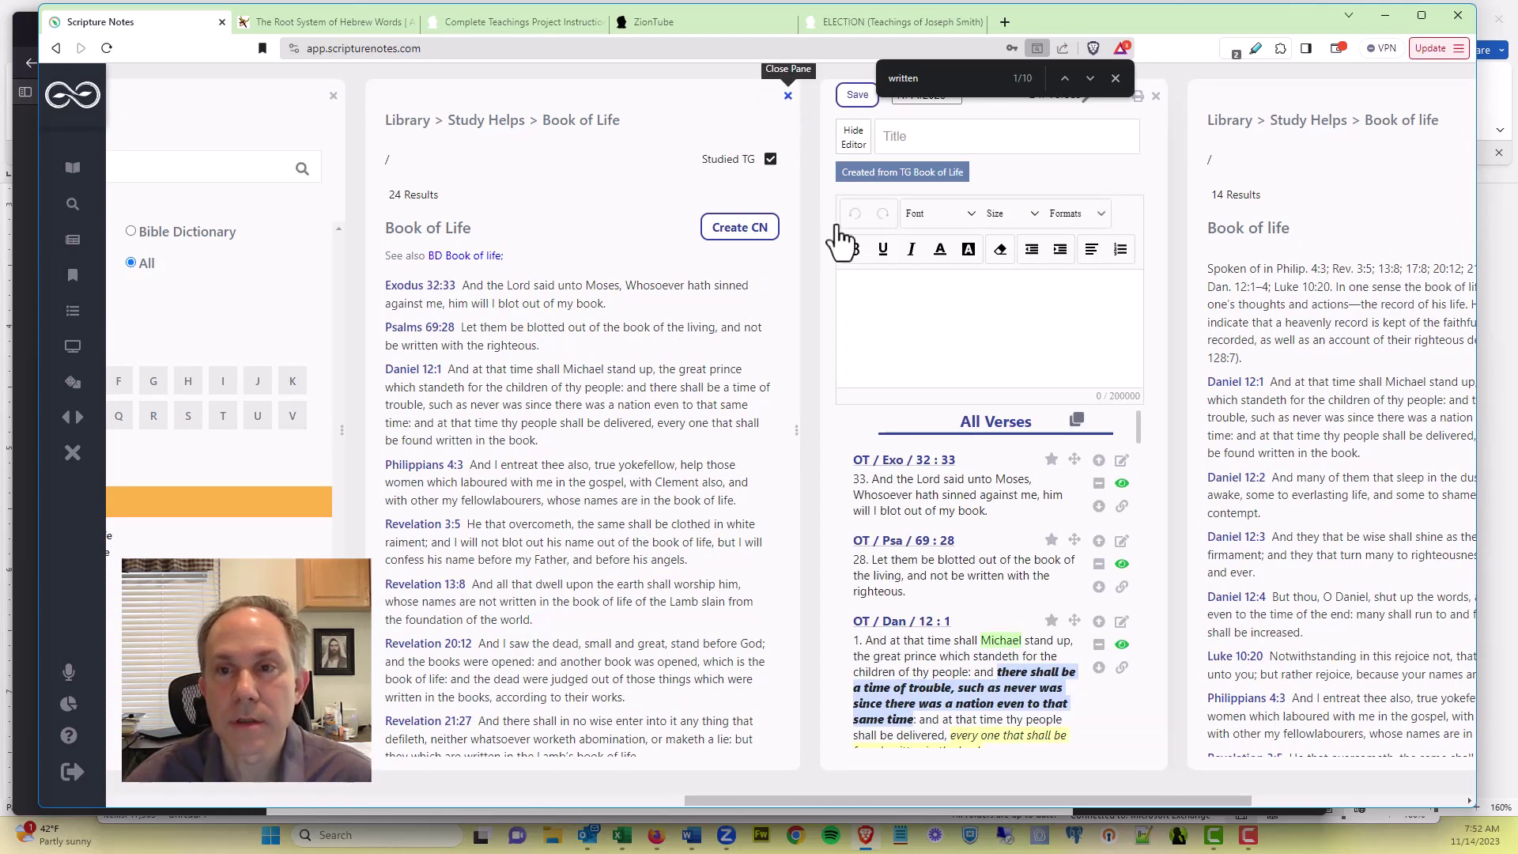
pyautogui.click(1138, 159)
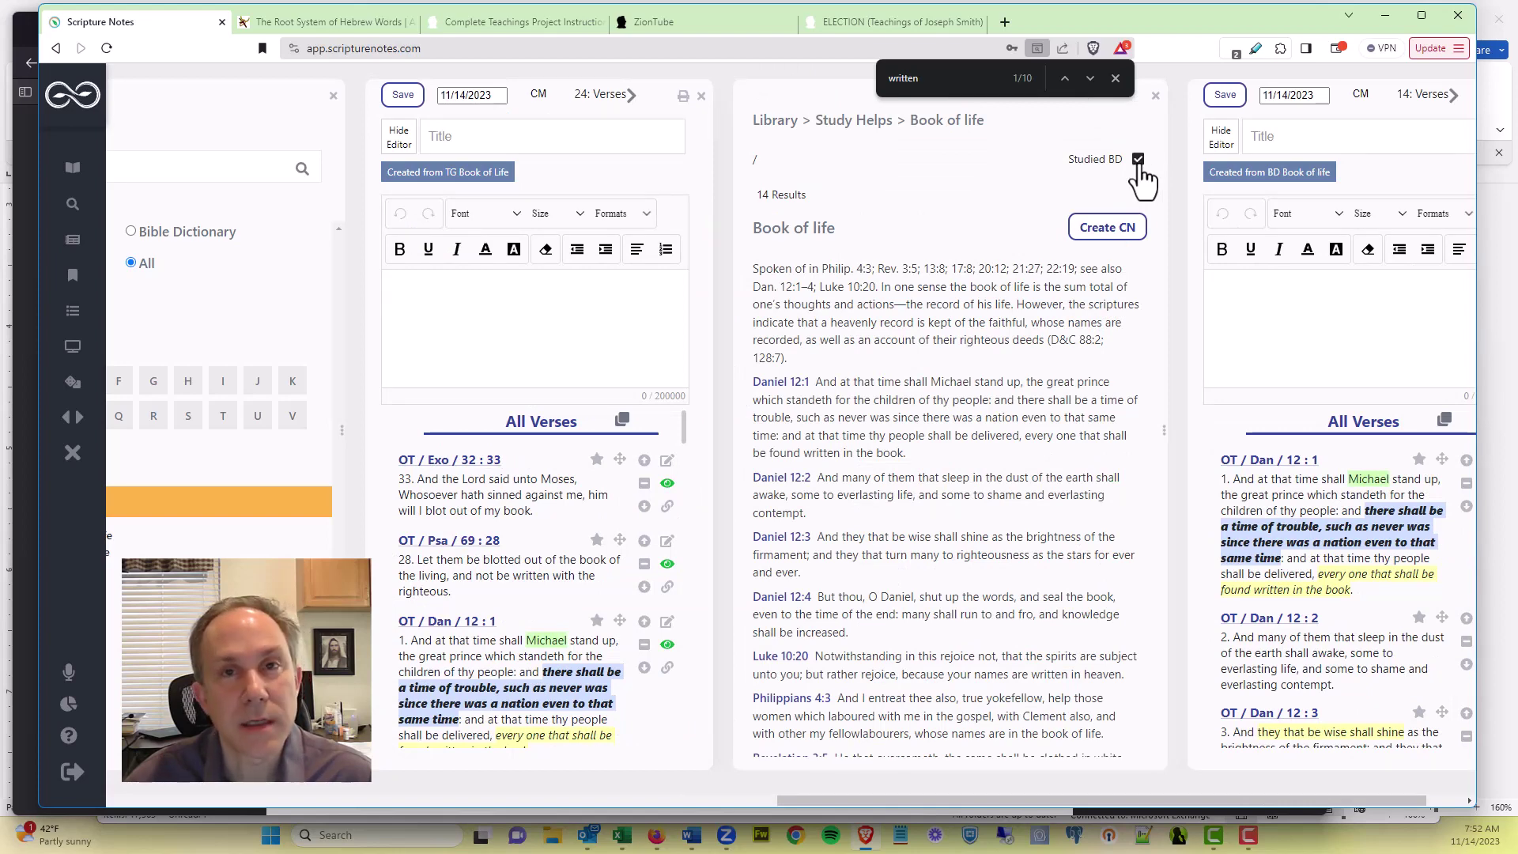
pyautogui.click(1155, 95)
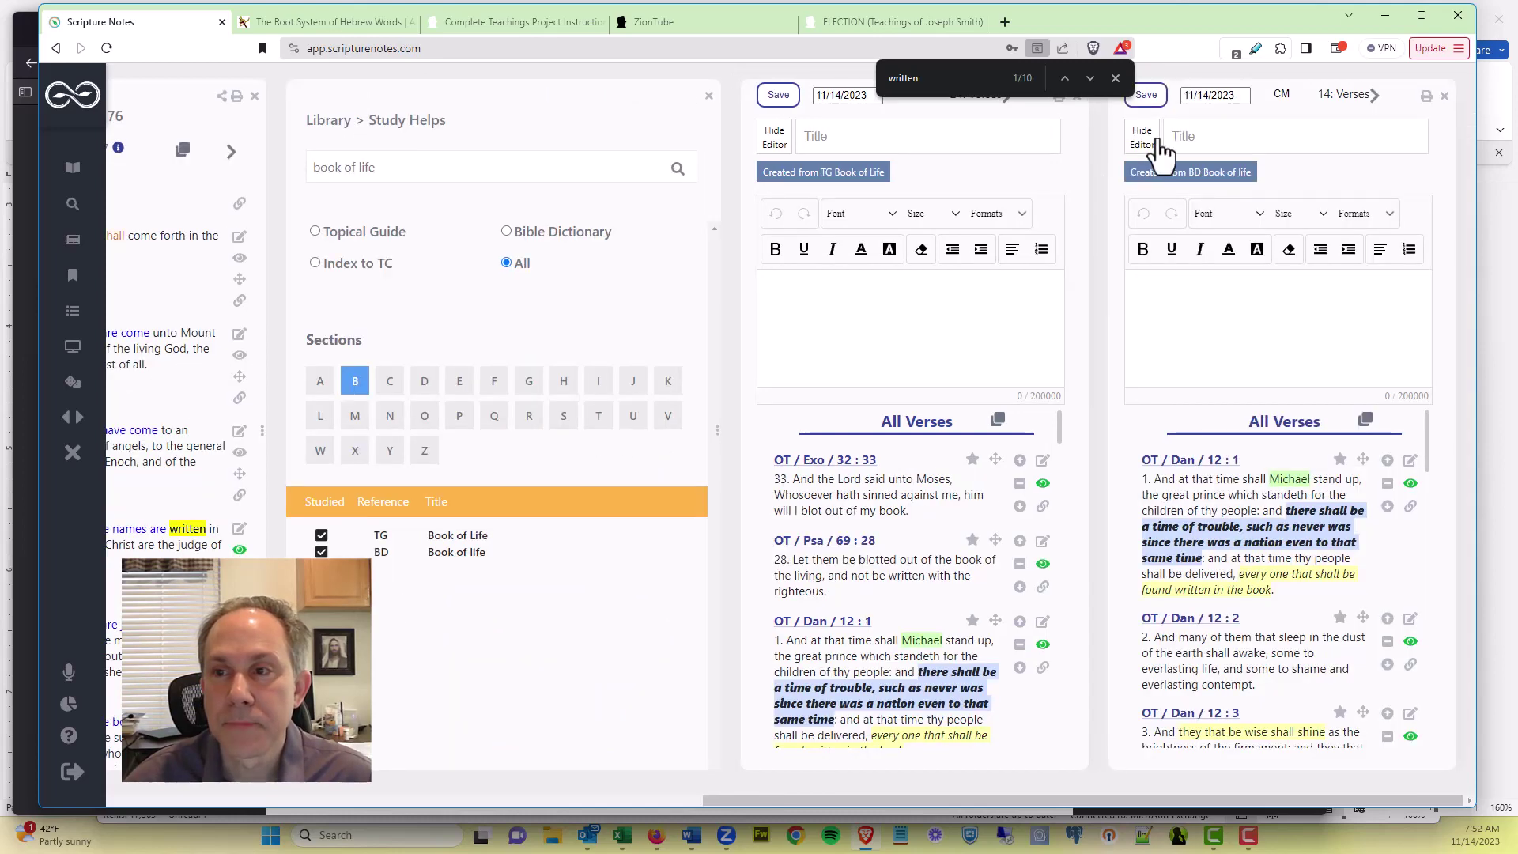
# Step: Title the collection note made from the Bible Dictionary entry "Book of life", save it, and dismiss the page's word search
pyautogui.click(1214, 136)
pyautogui.write('Book of life')
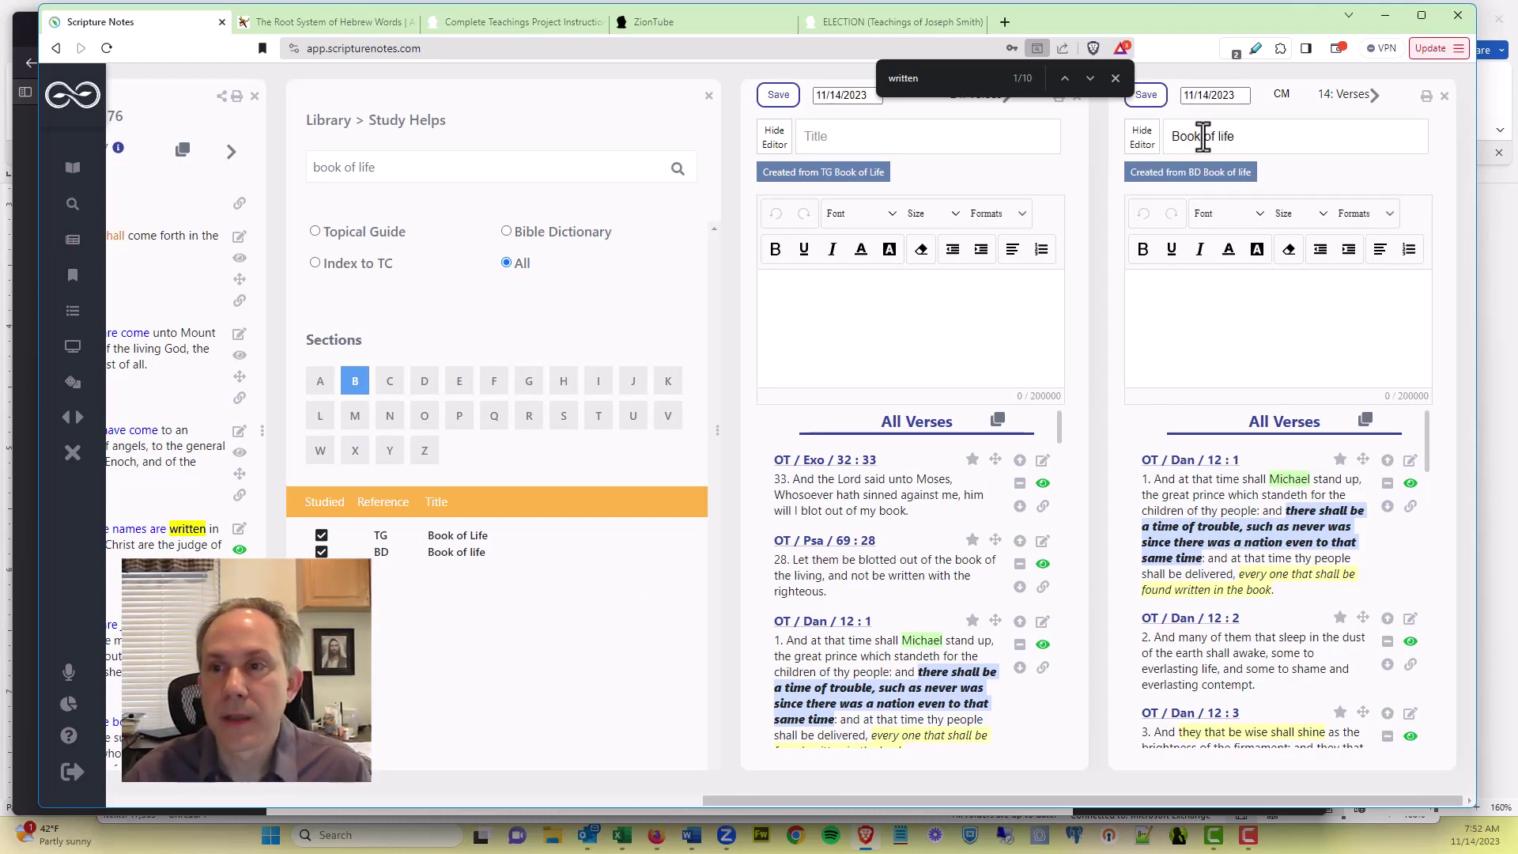
pyautogui.click(1146, 101)
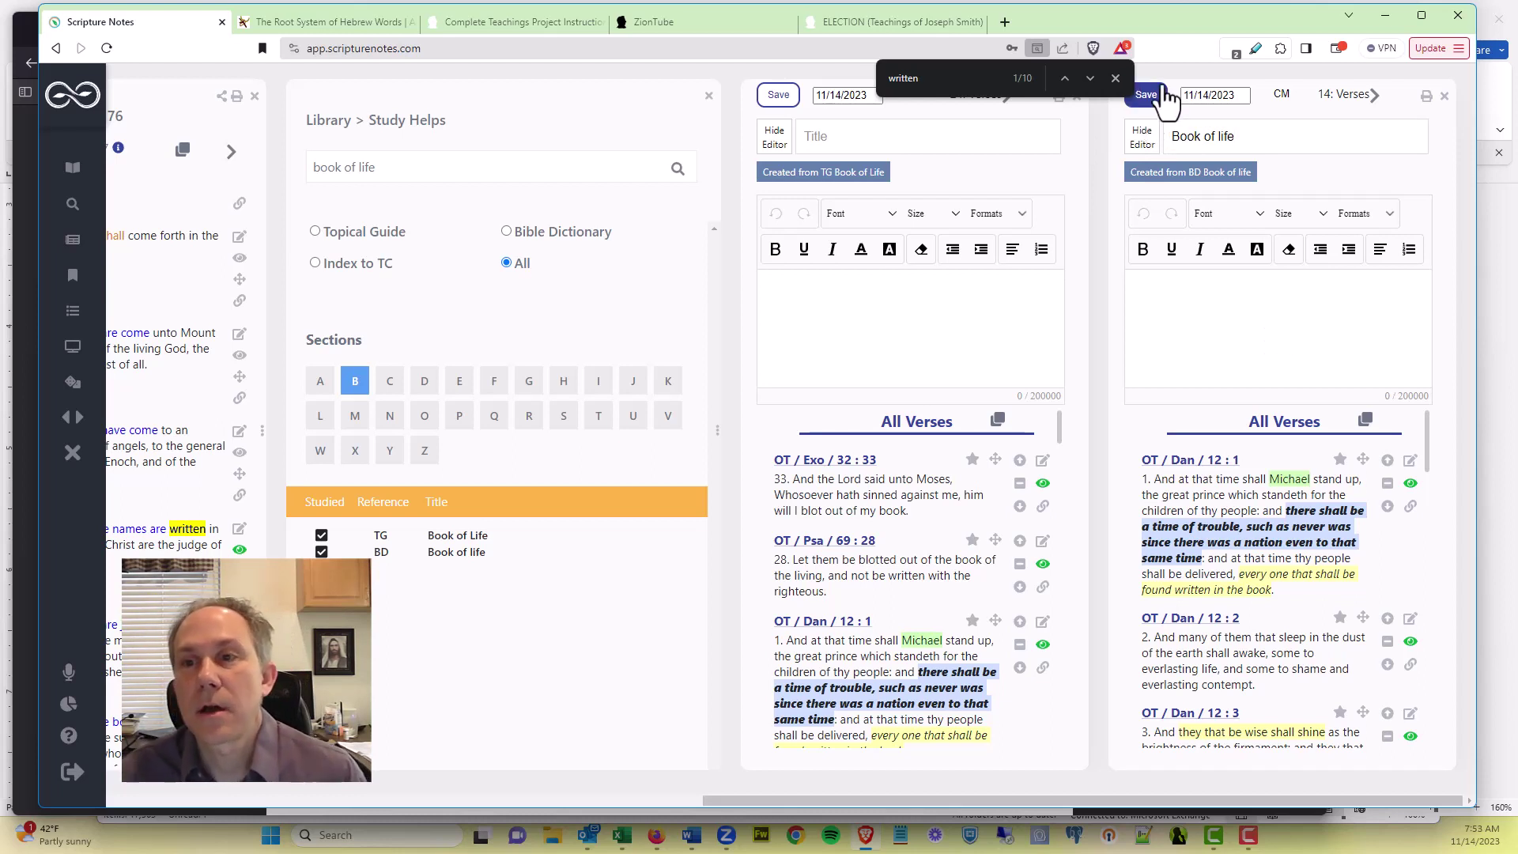
pyautogui.click(1116, 79)
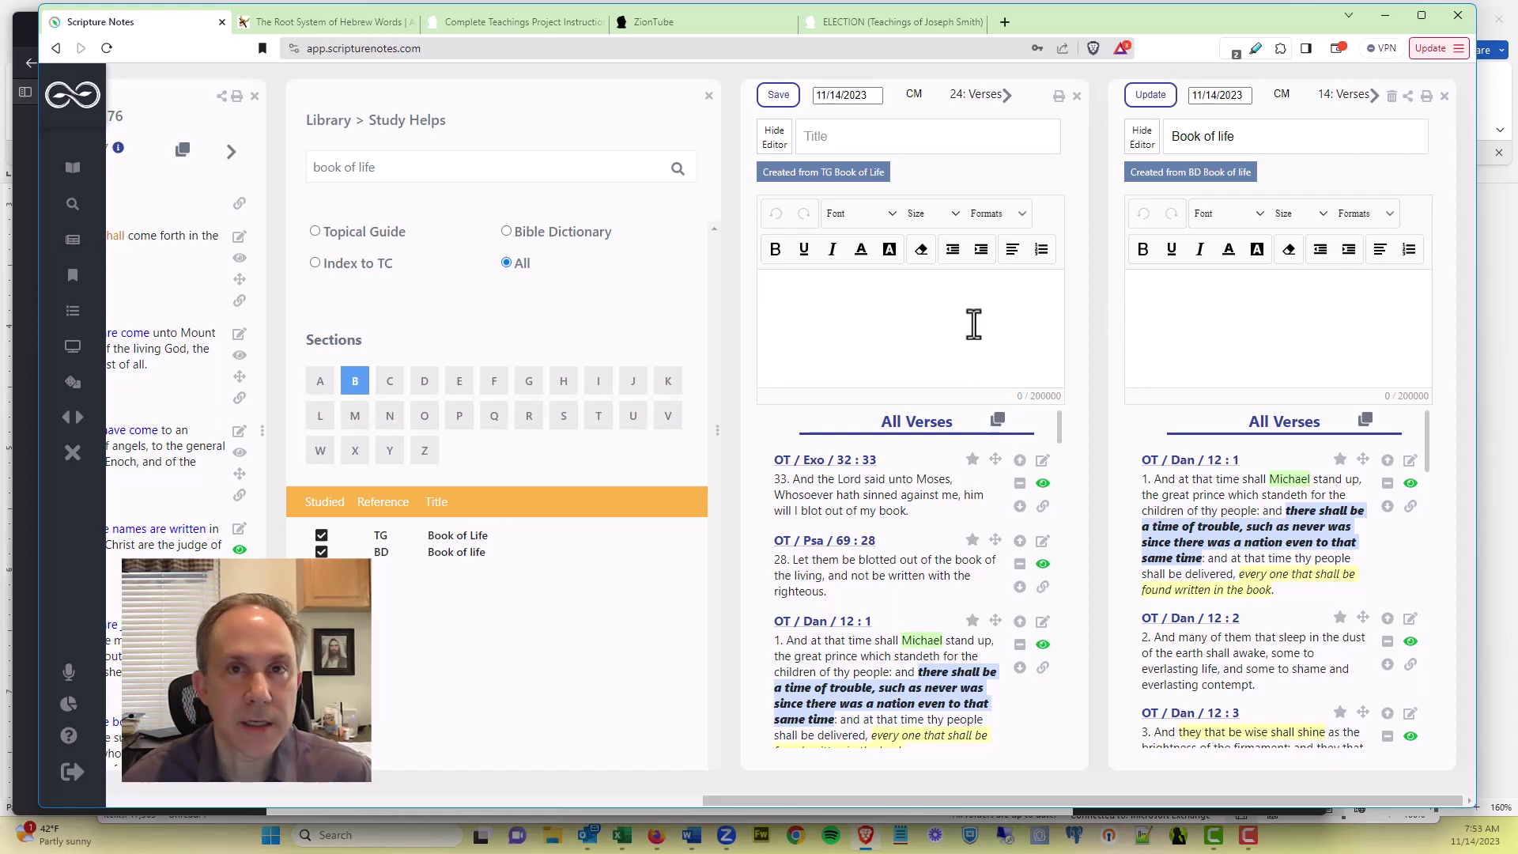
# Step: Add all verses of the Topical Guide collection note to the "Book of life" note and close the Topical Guide note
pyautogui.click(997, 419)
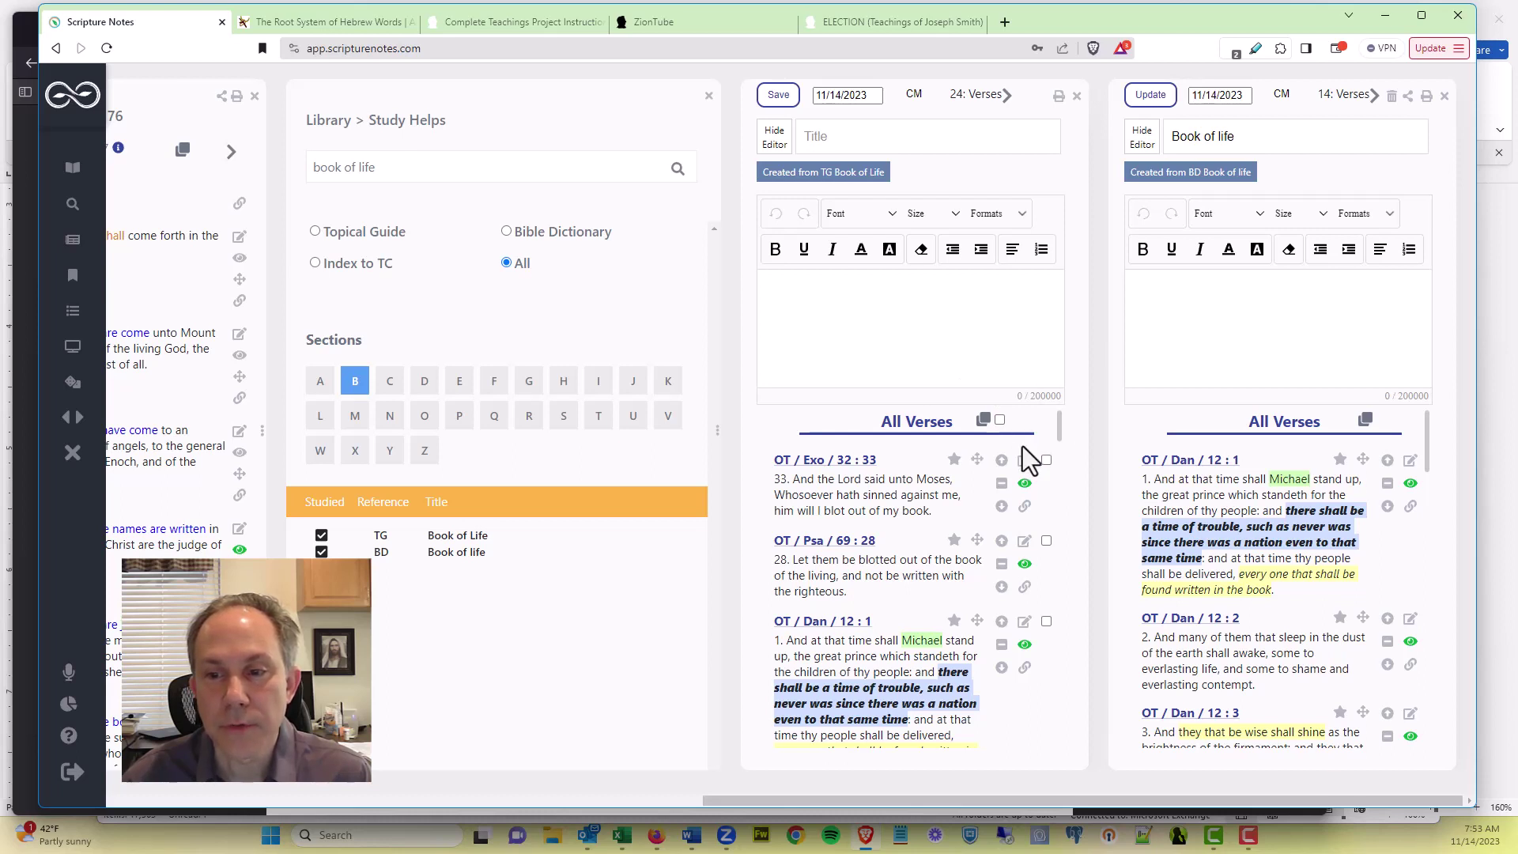
pyautogui.click(999, 419)
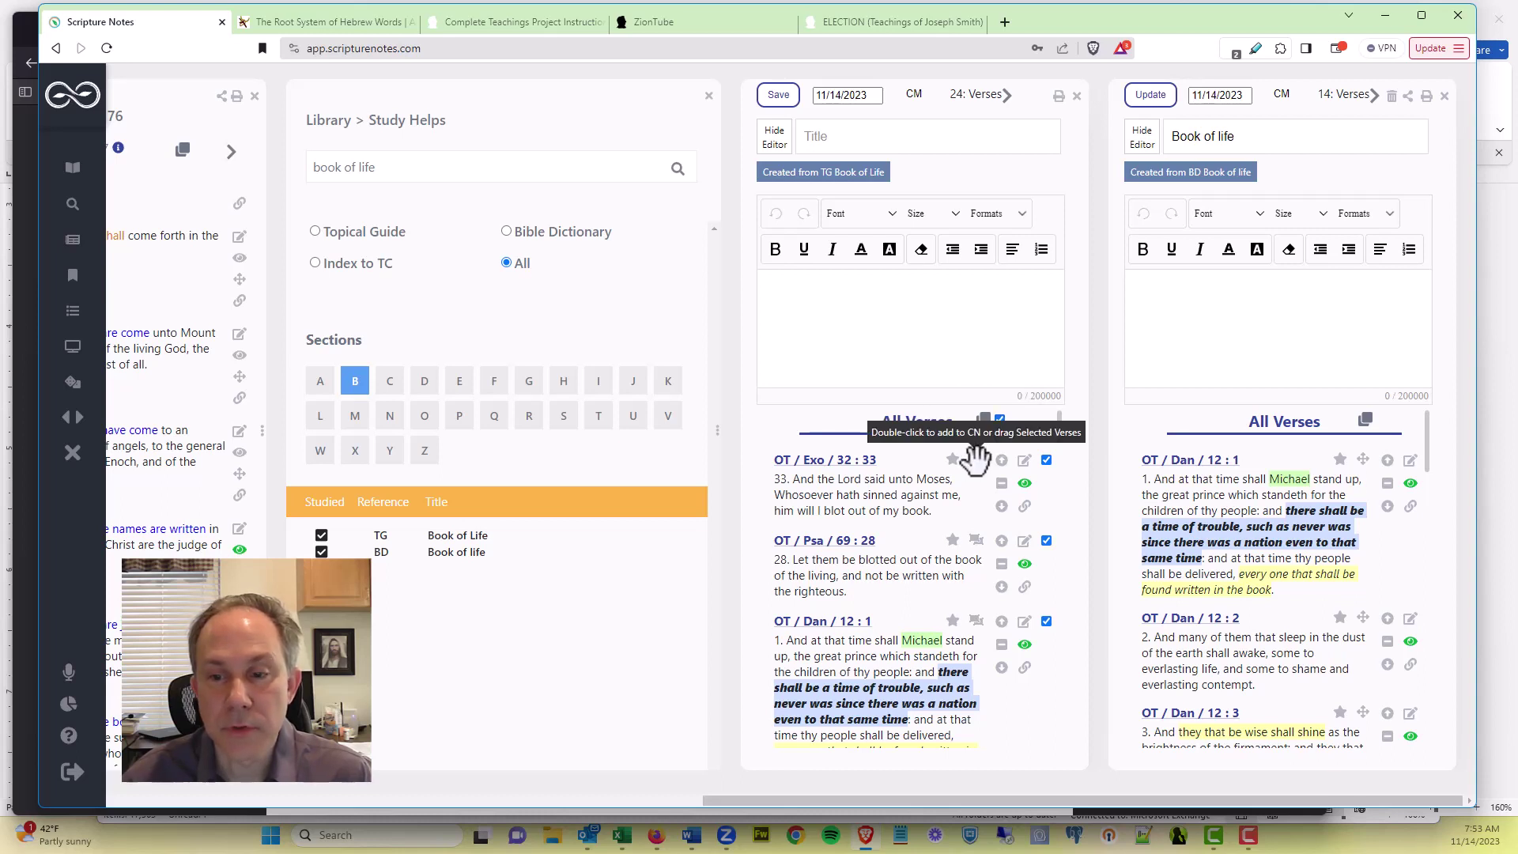
pyautogui.moveTo(980, 462); pyautogui.dragTo(1314, 119)
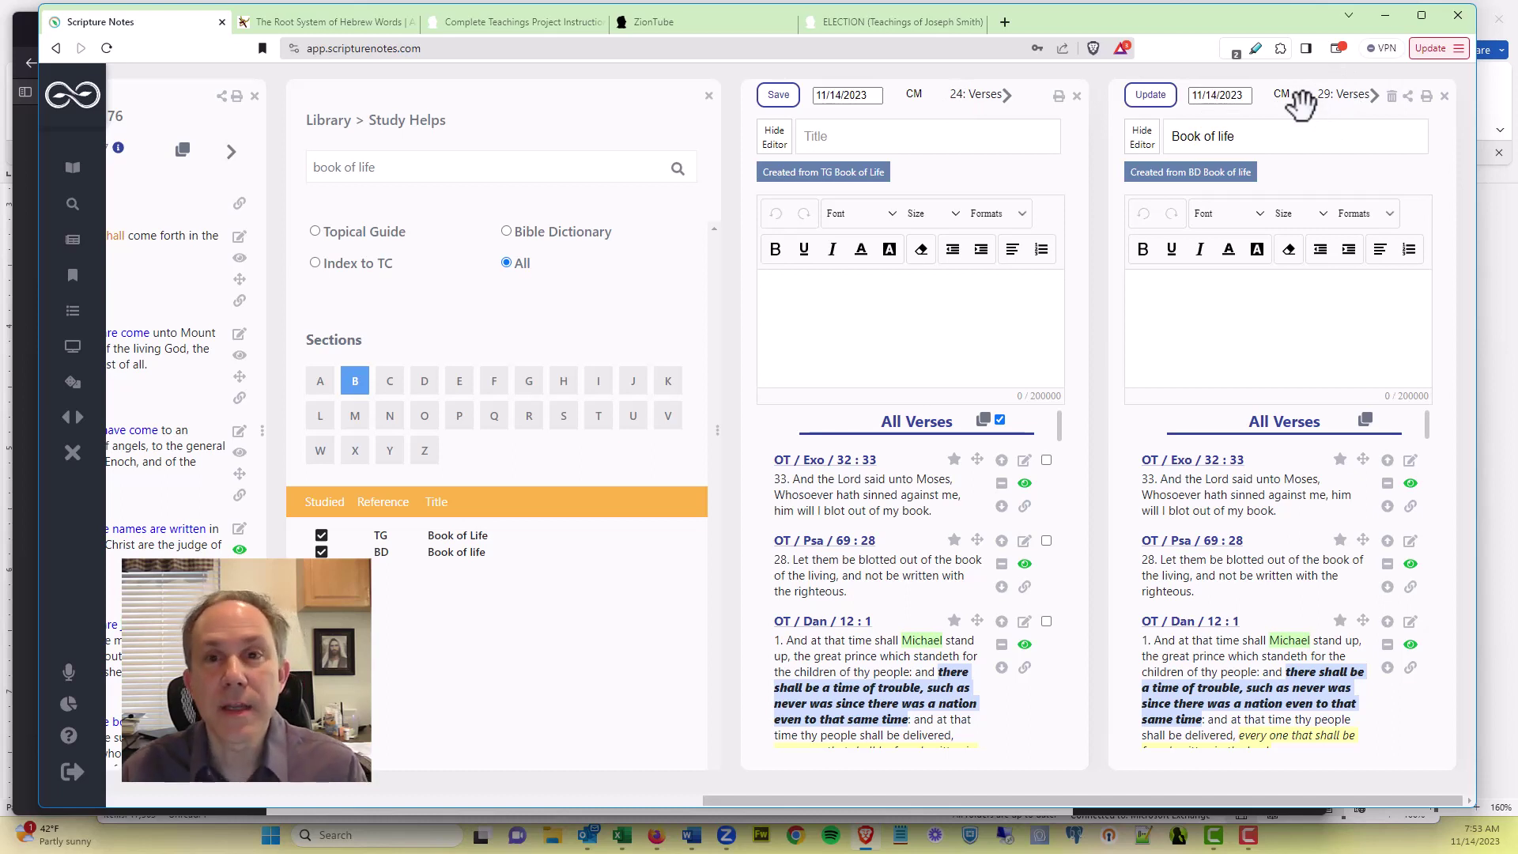
pyautogui.click(1077, 95)
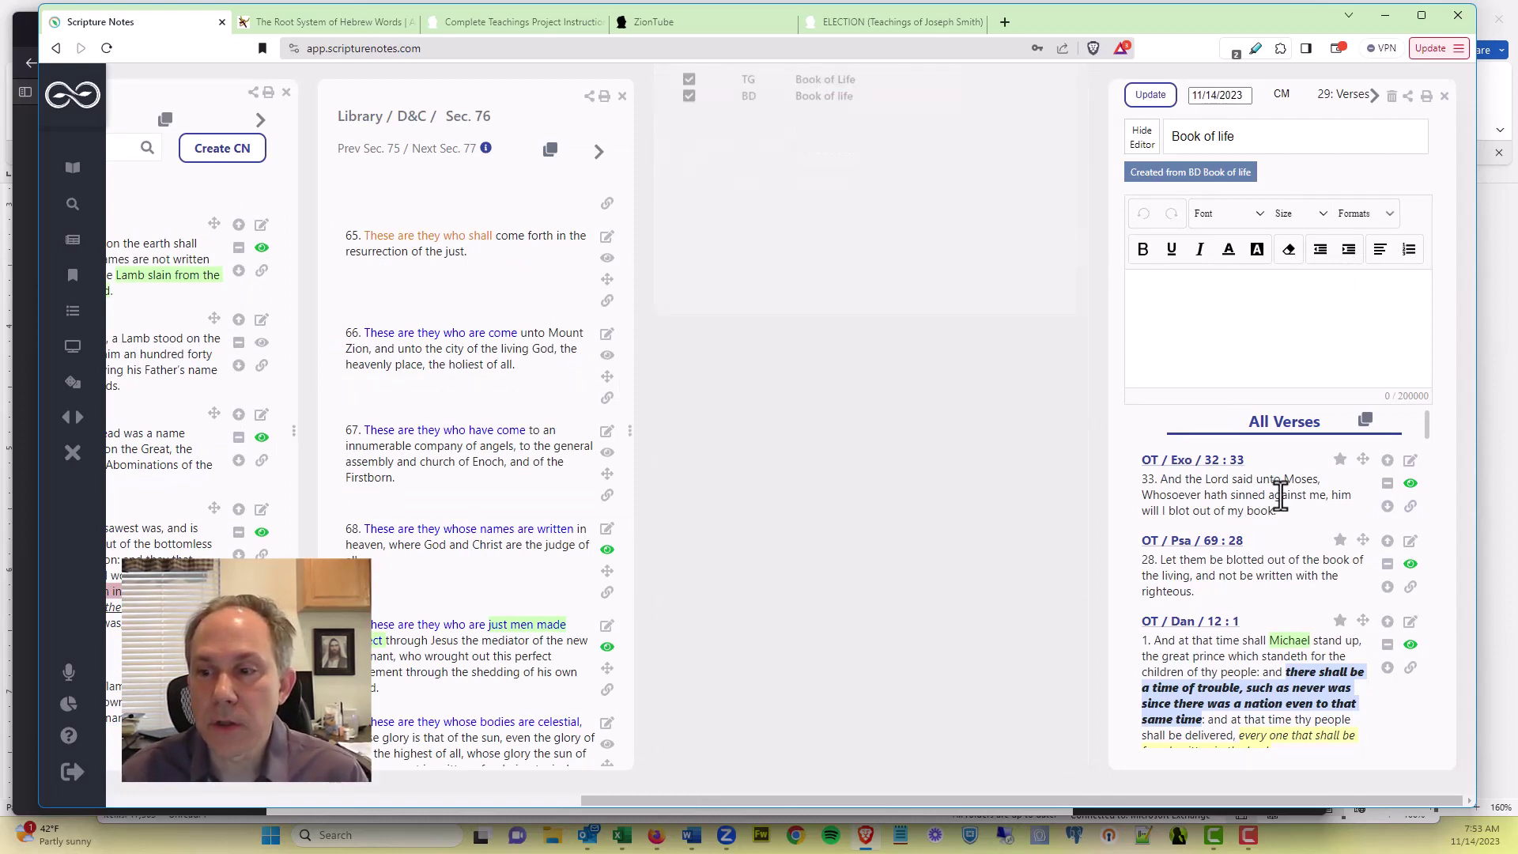
# Step: Write "Master note" in the body of the "Book of life" collection note
pyautogui.scroll(-5, 1226, 495)
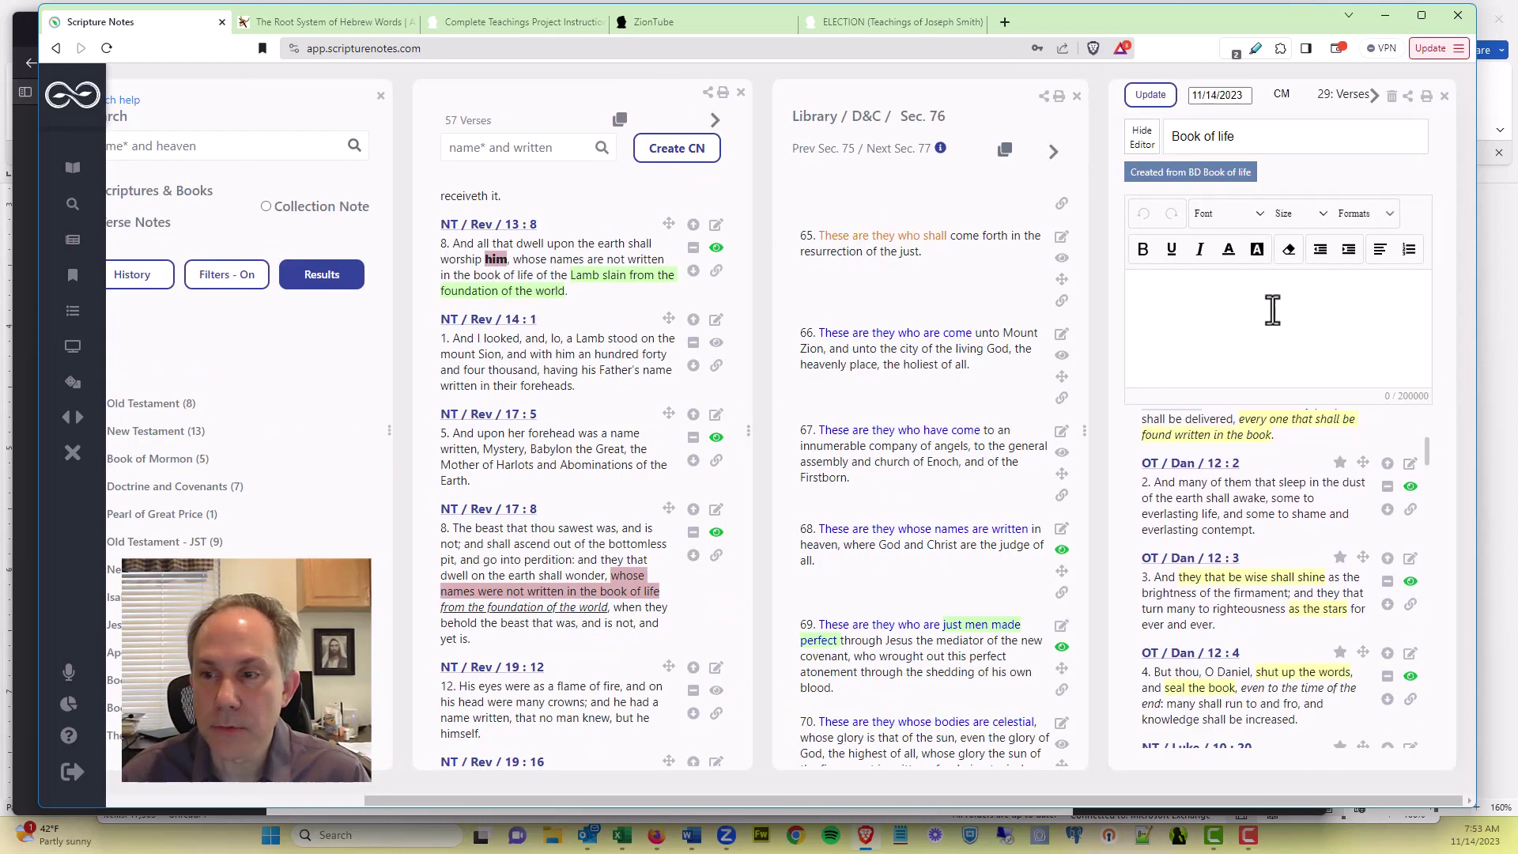
pyautogui.click(1267, 310)
pyautogui.write('Master no')
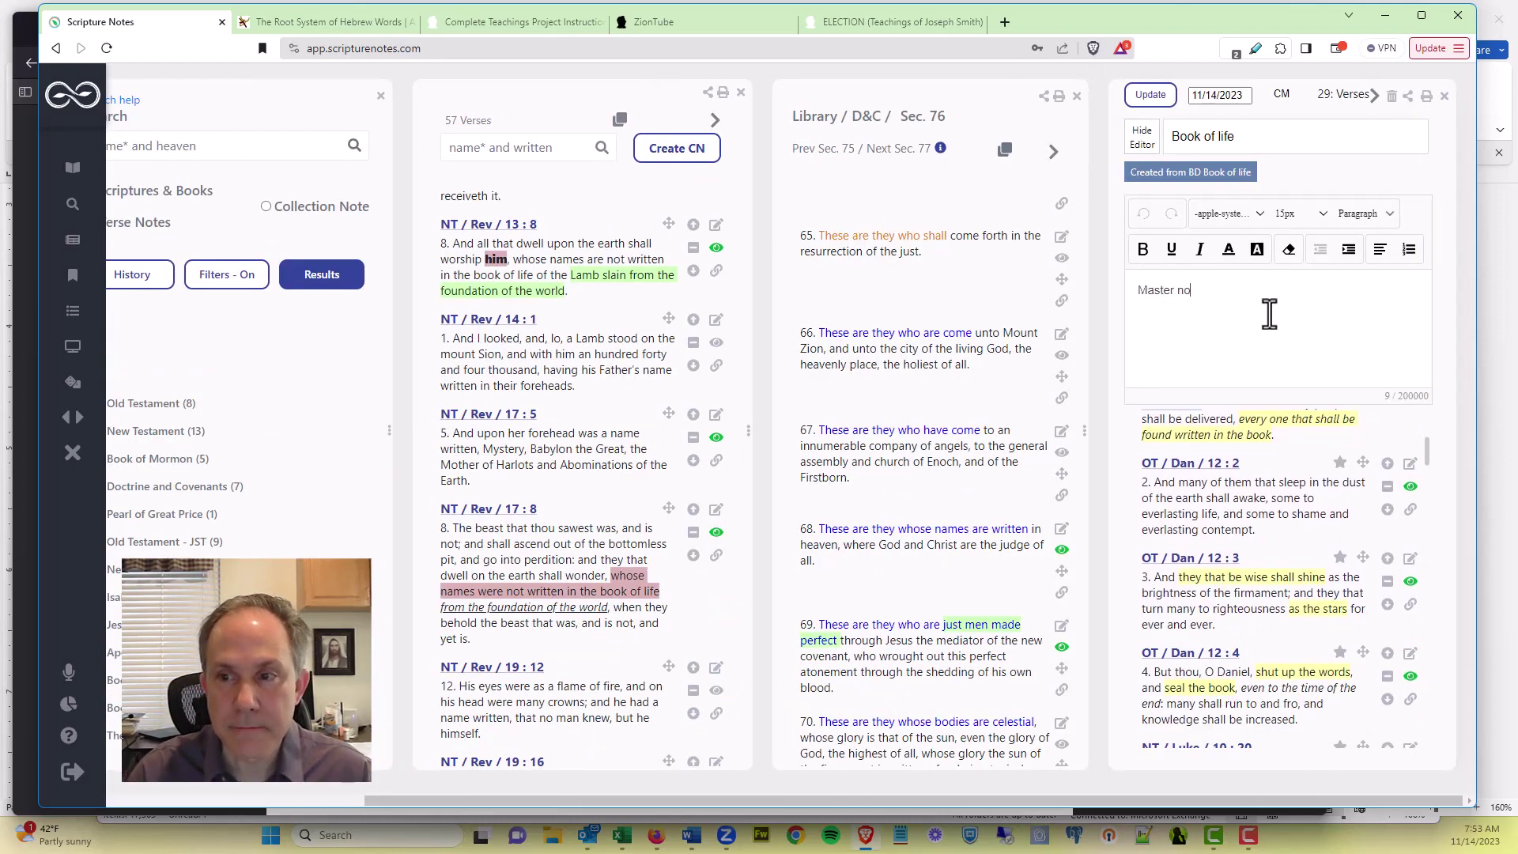
pyautogui.write('te')
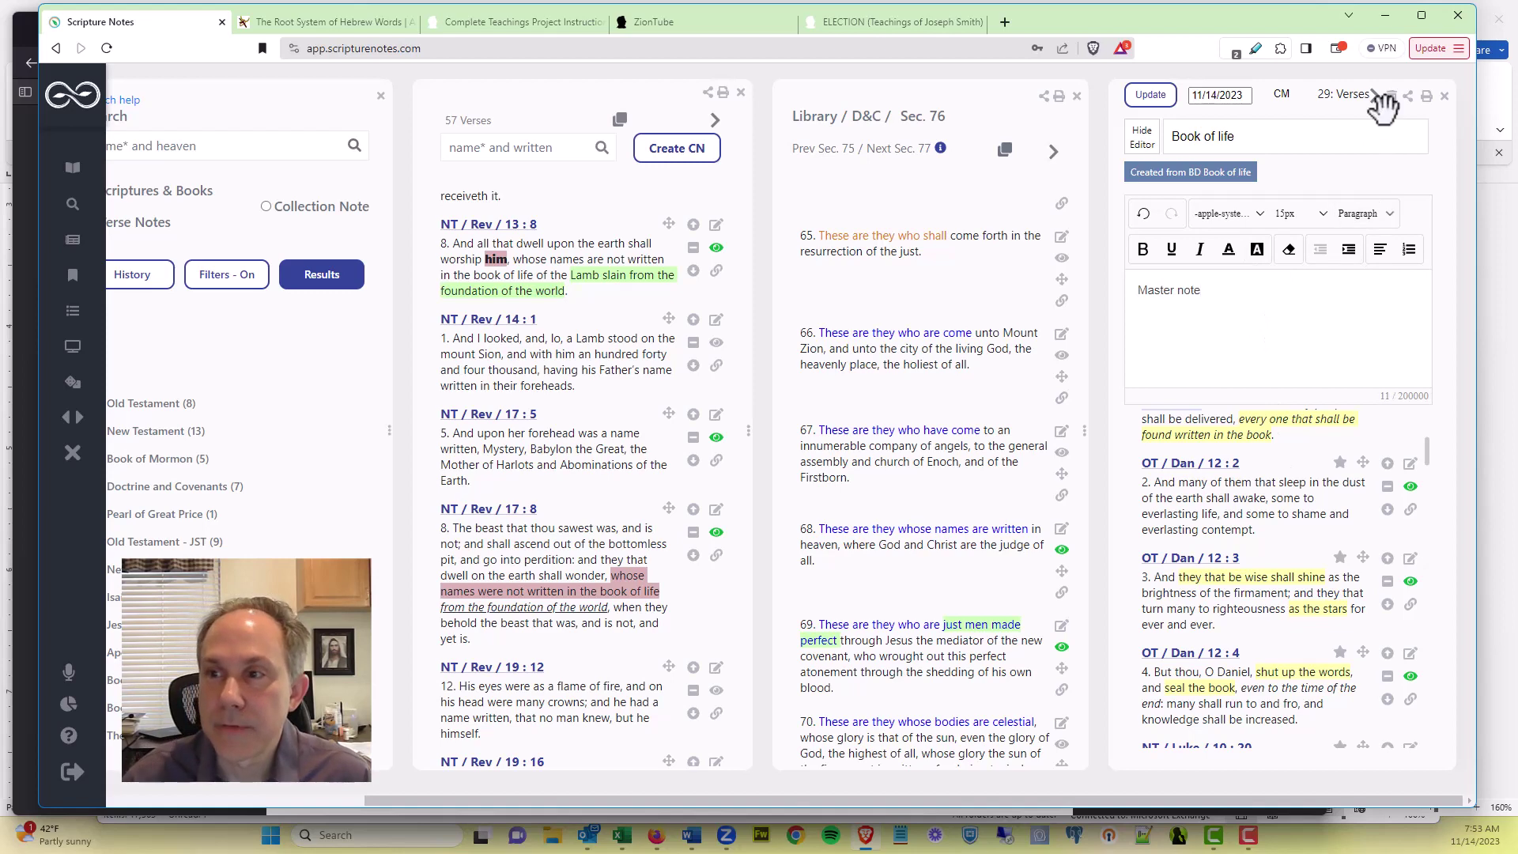
# Step: View the verse notes in the "Book of life" note and Doctrine and Covenants 76, and check which collection notes include Daniel 12:2
pyautogui.click(1377, 95)
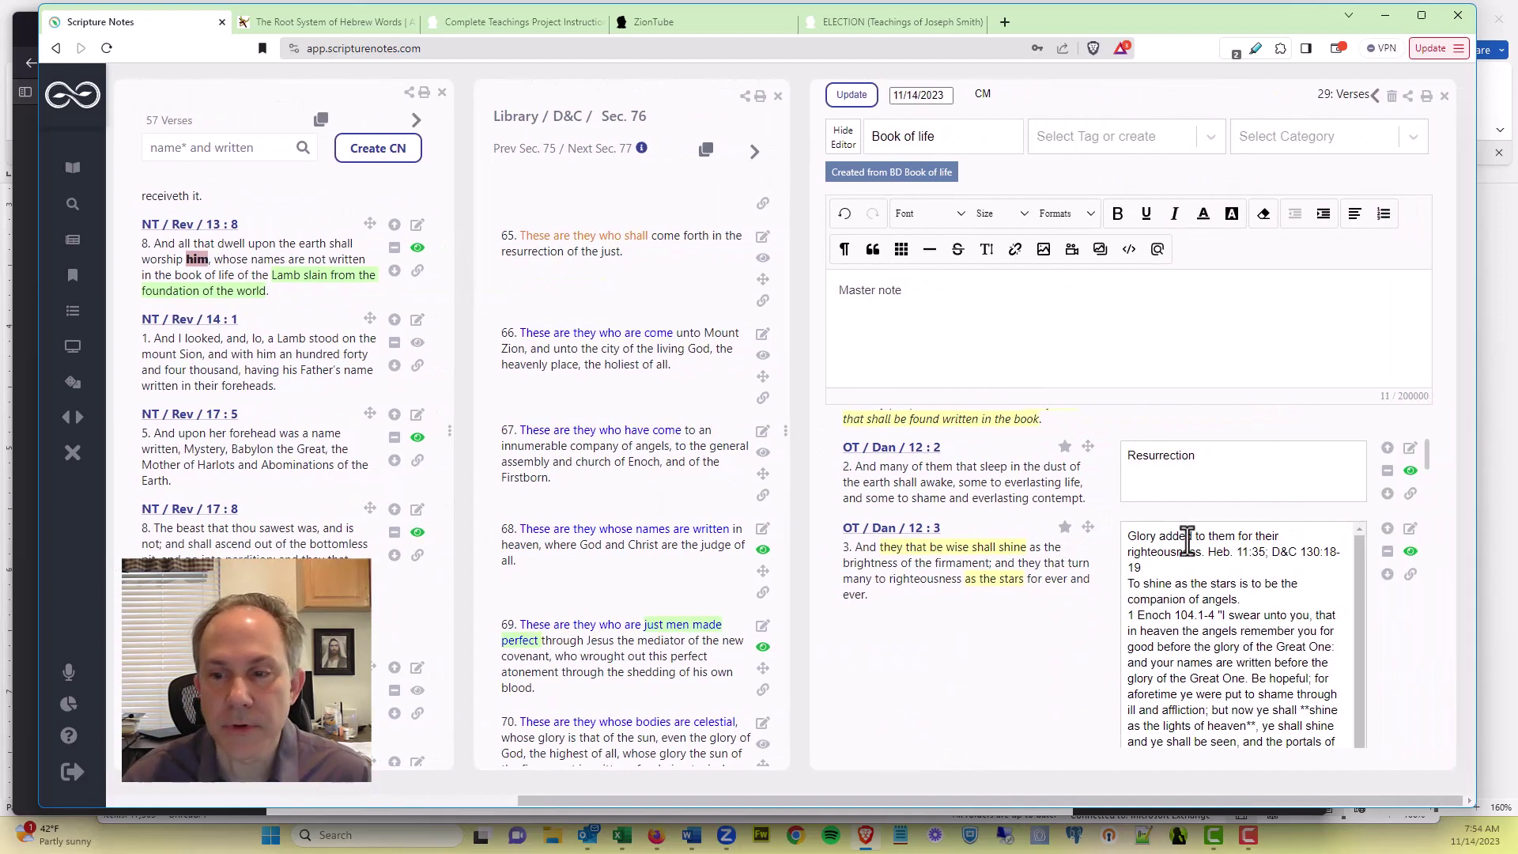
pyautogui.click(754, 153)
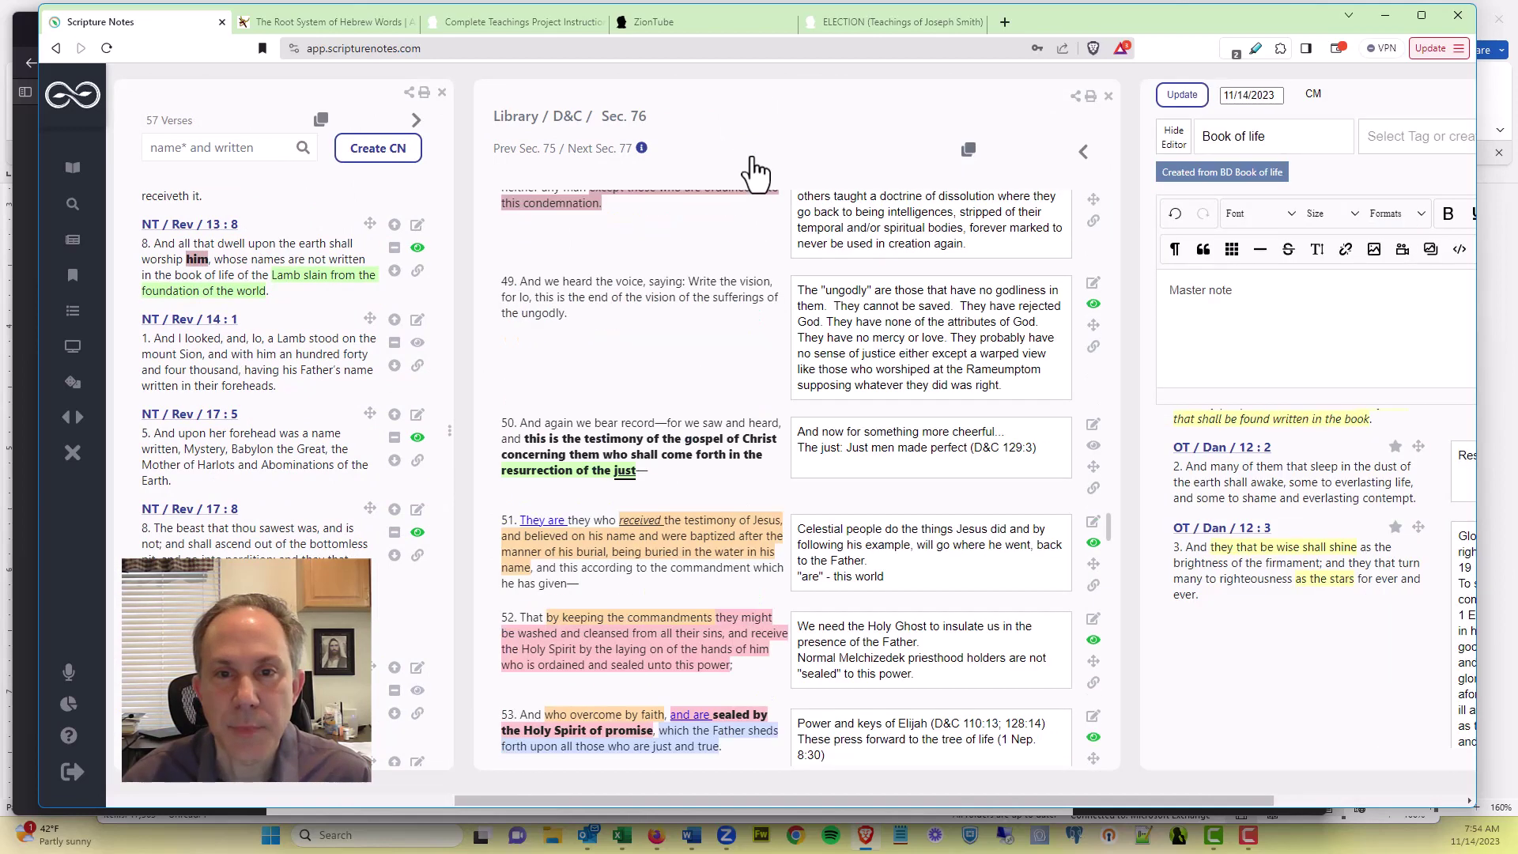
pyautogui.click(1083, 152)
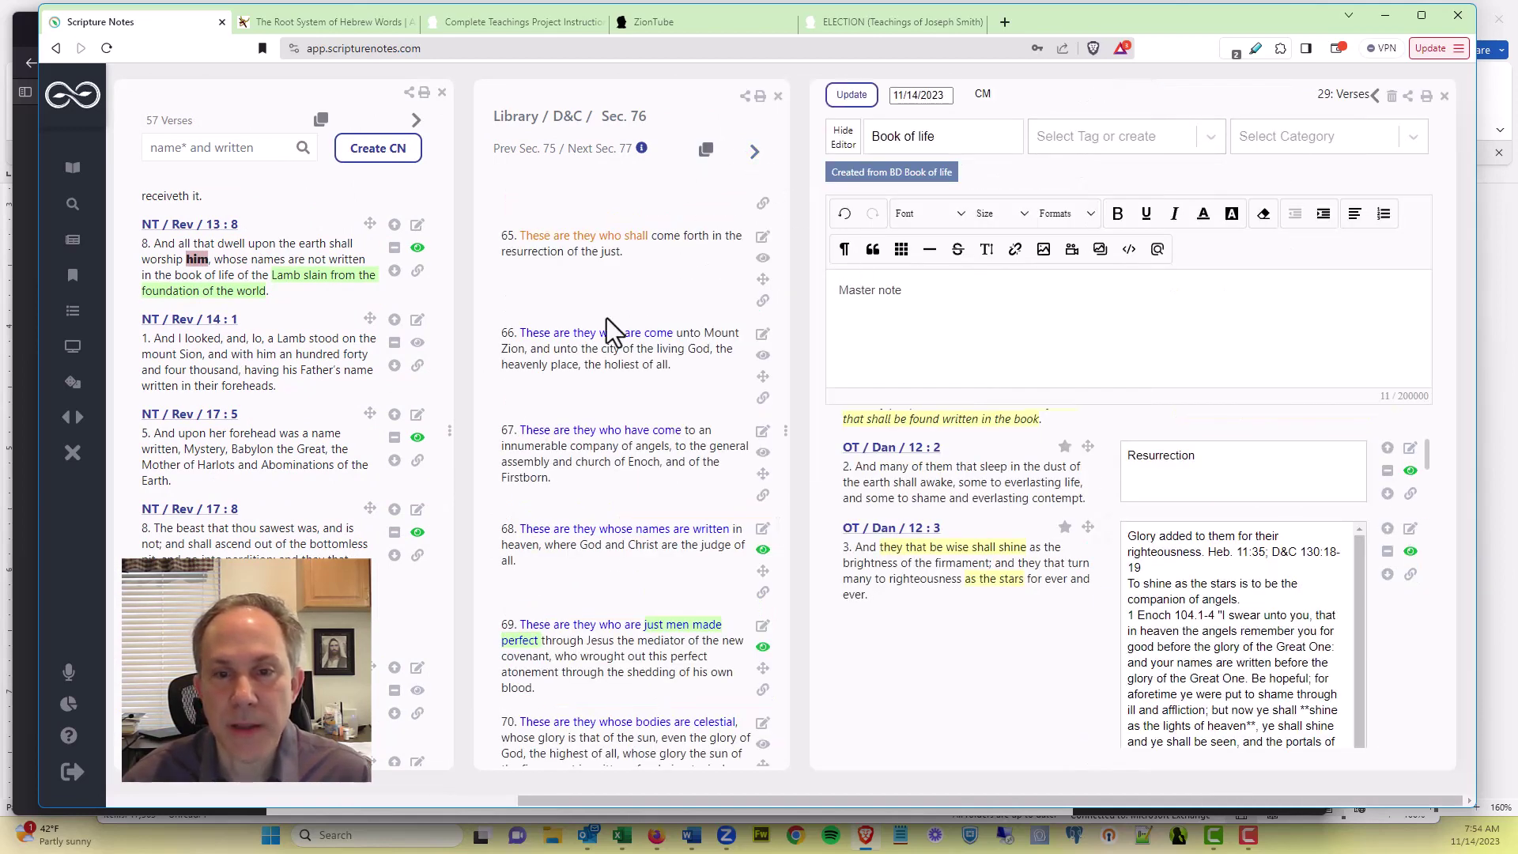
pyautogui.click(1122, 333)
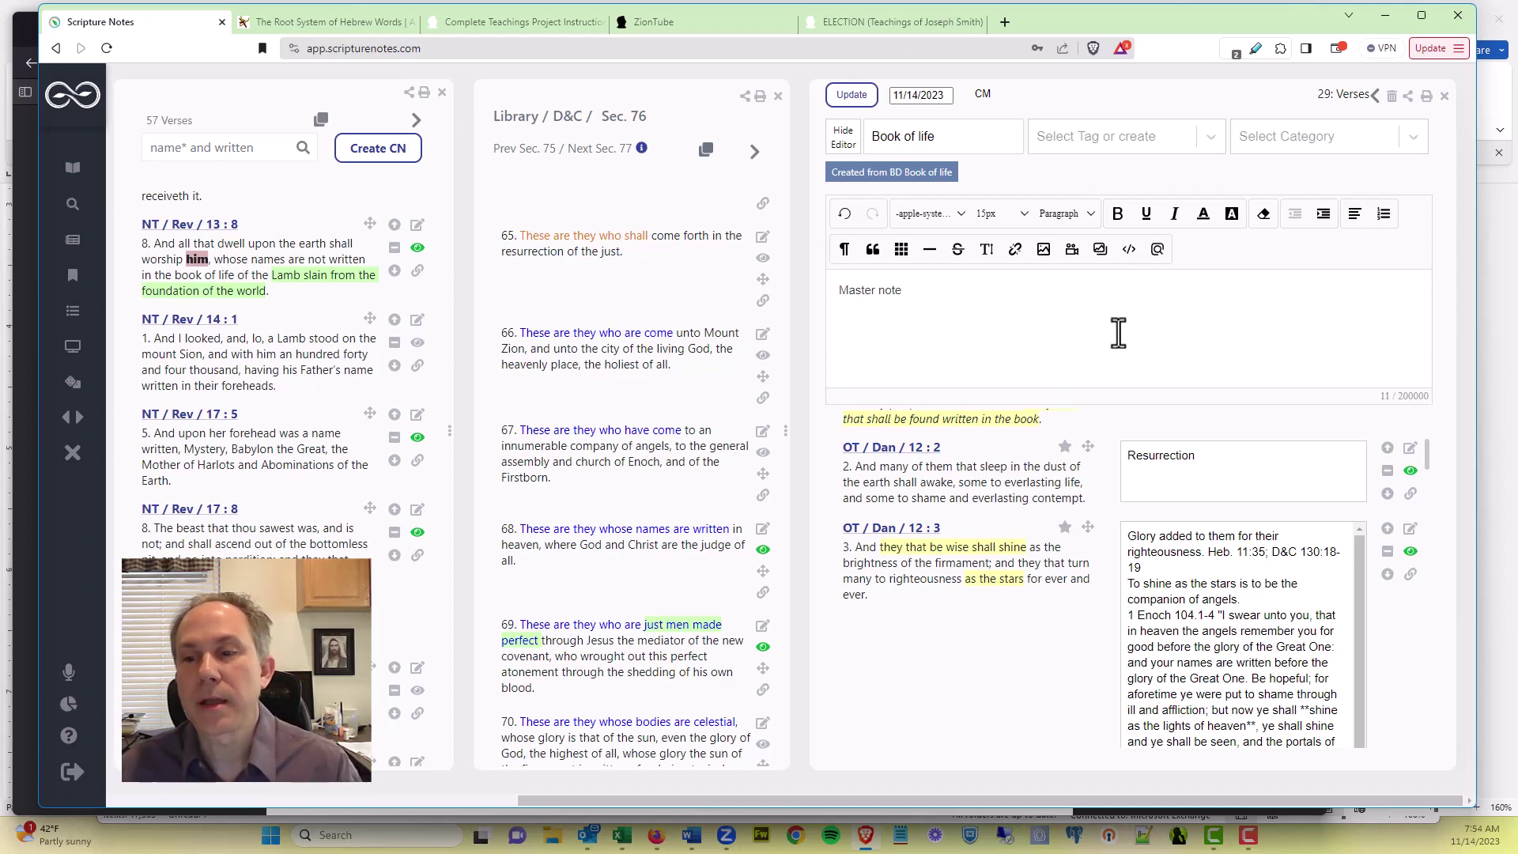
pyautogui.click(1411, 472)
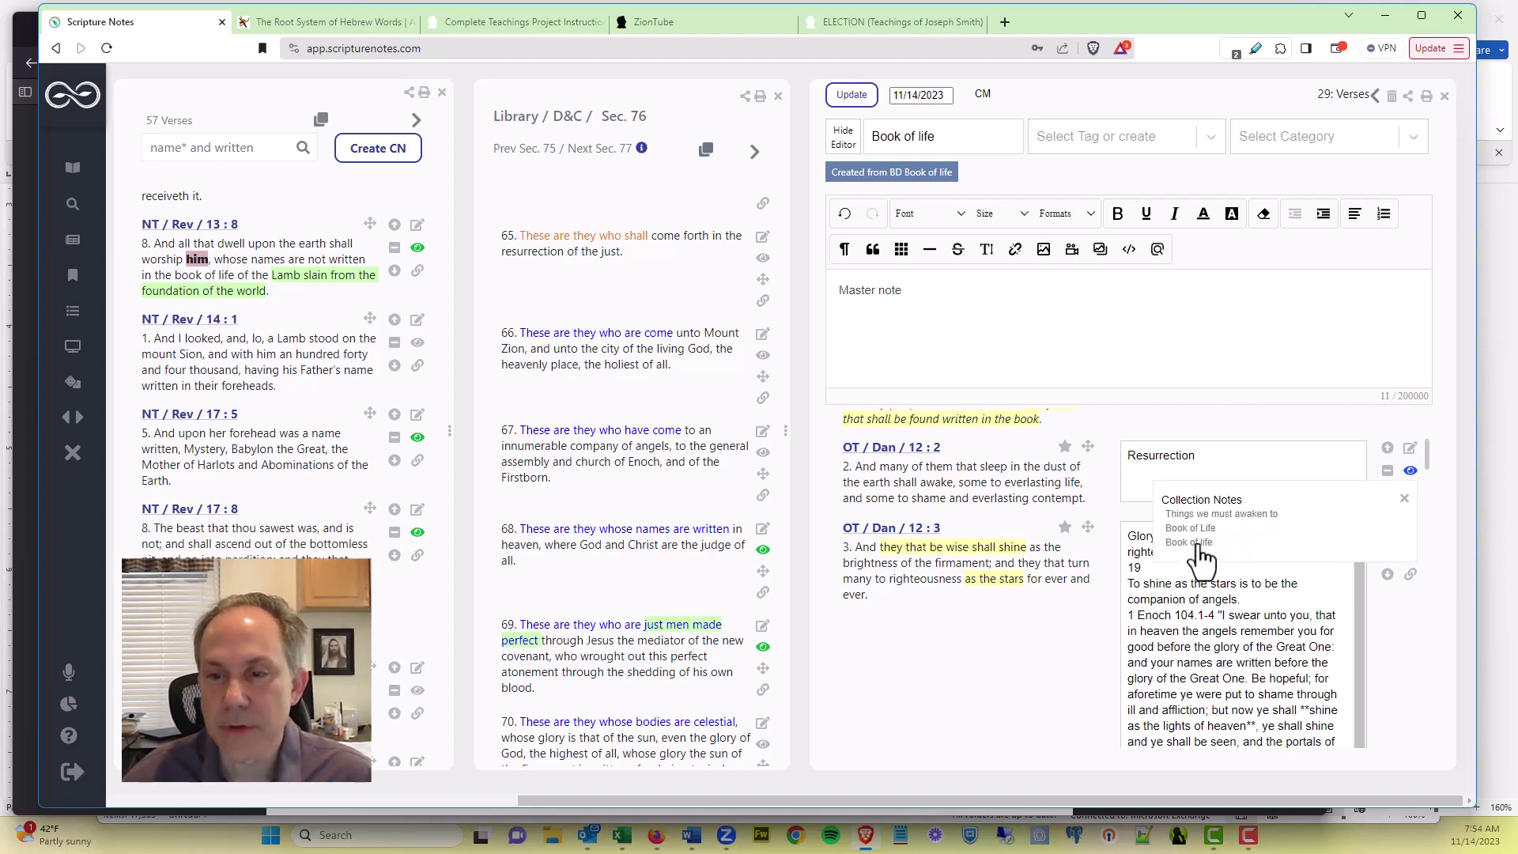
# Step: Close the collection notes list for Daniel 12:2 and open the search help for the scripture search
pyautogui.click(1403, 499)
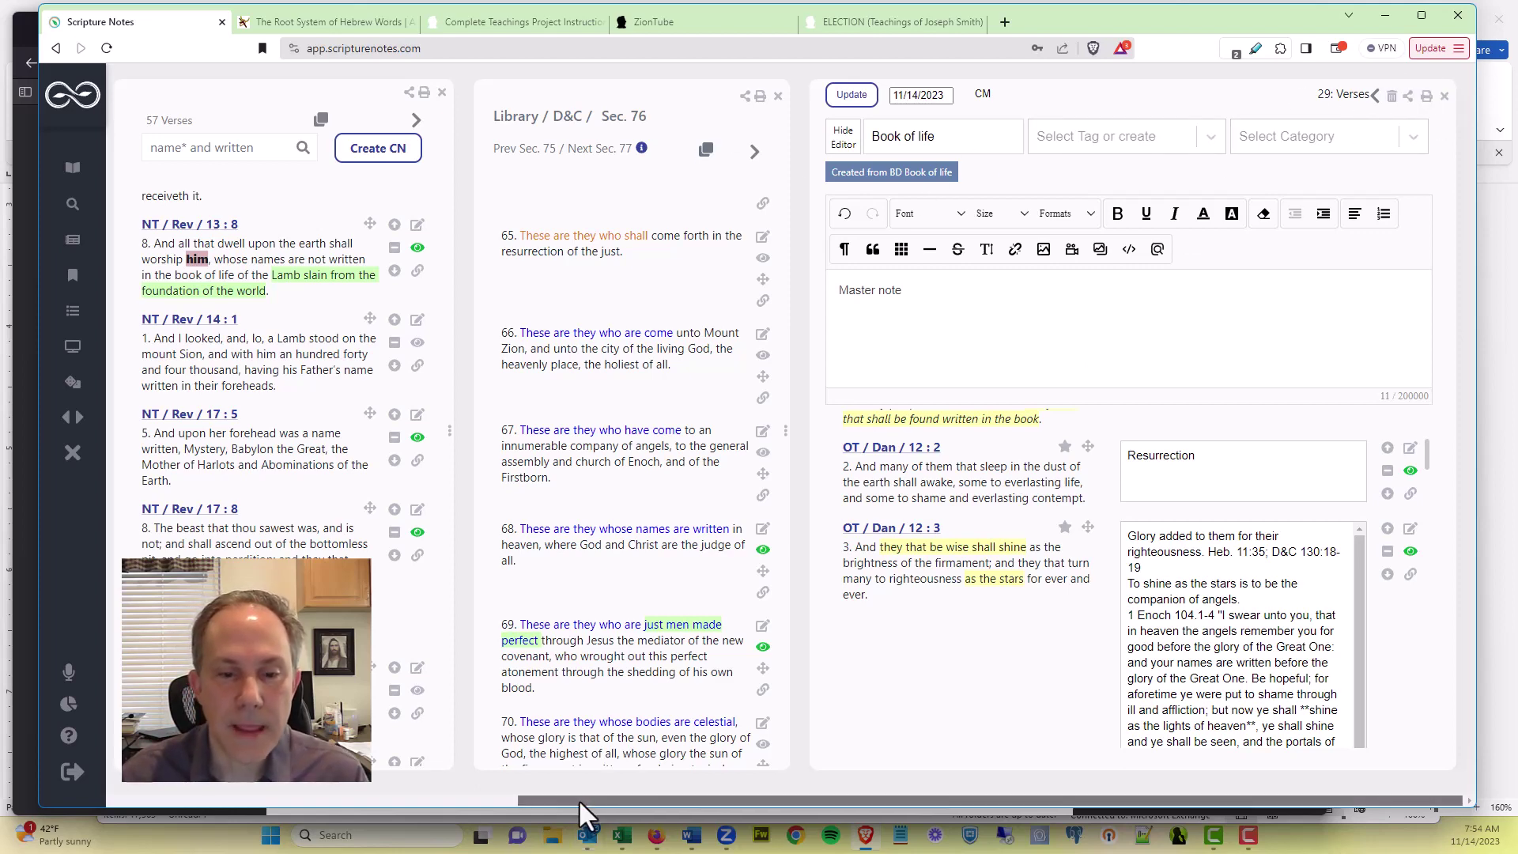
pyautogui.moveTo(577, 798); pyautogui.dragTo(82, 804)
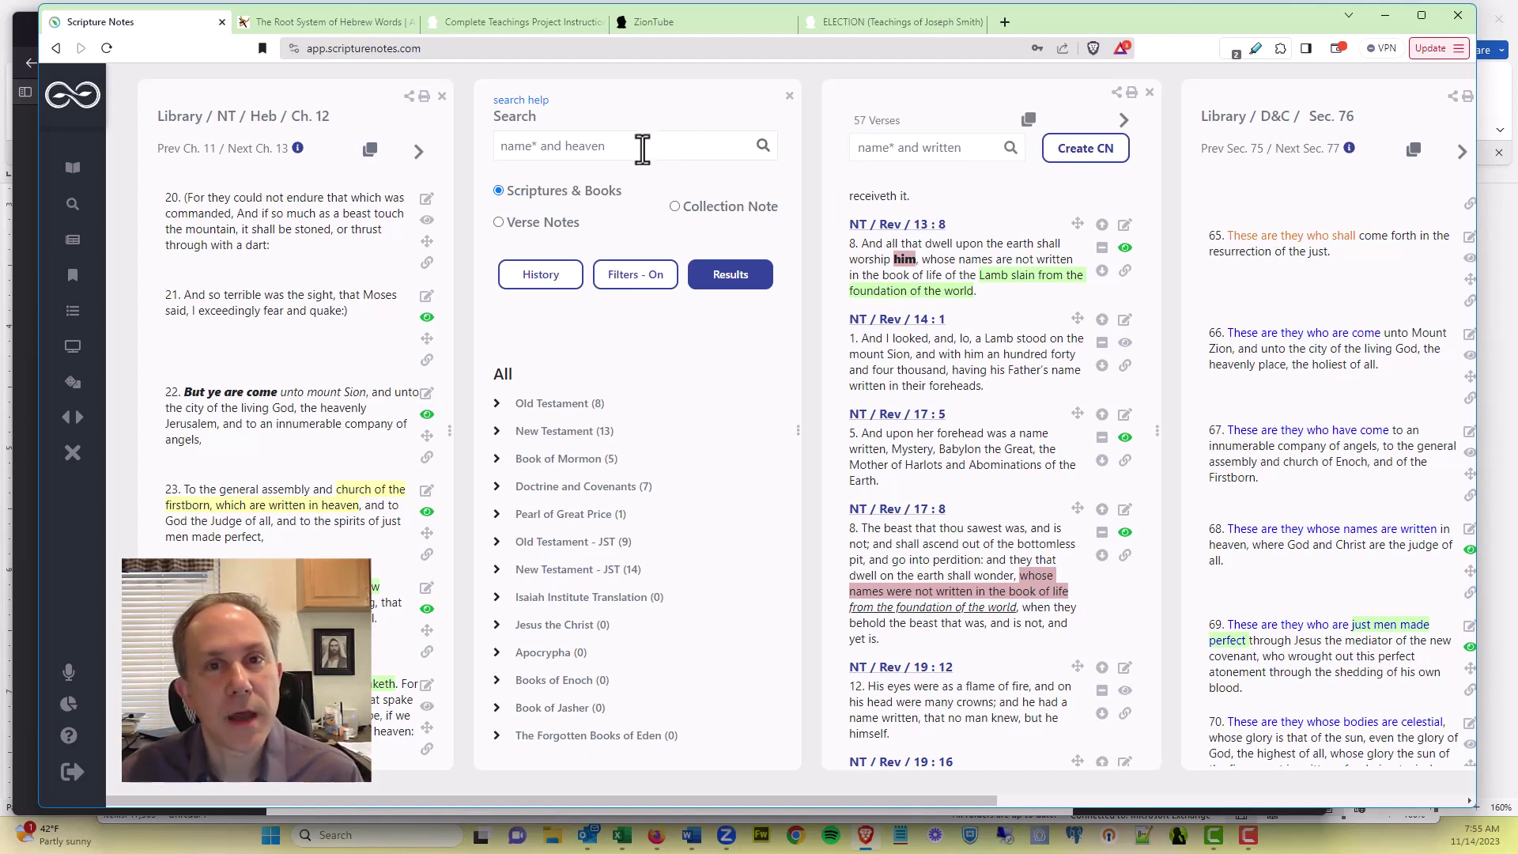
pyautogui.moveTo(642, 148); pyautogui.dragTo(475, 147)
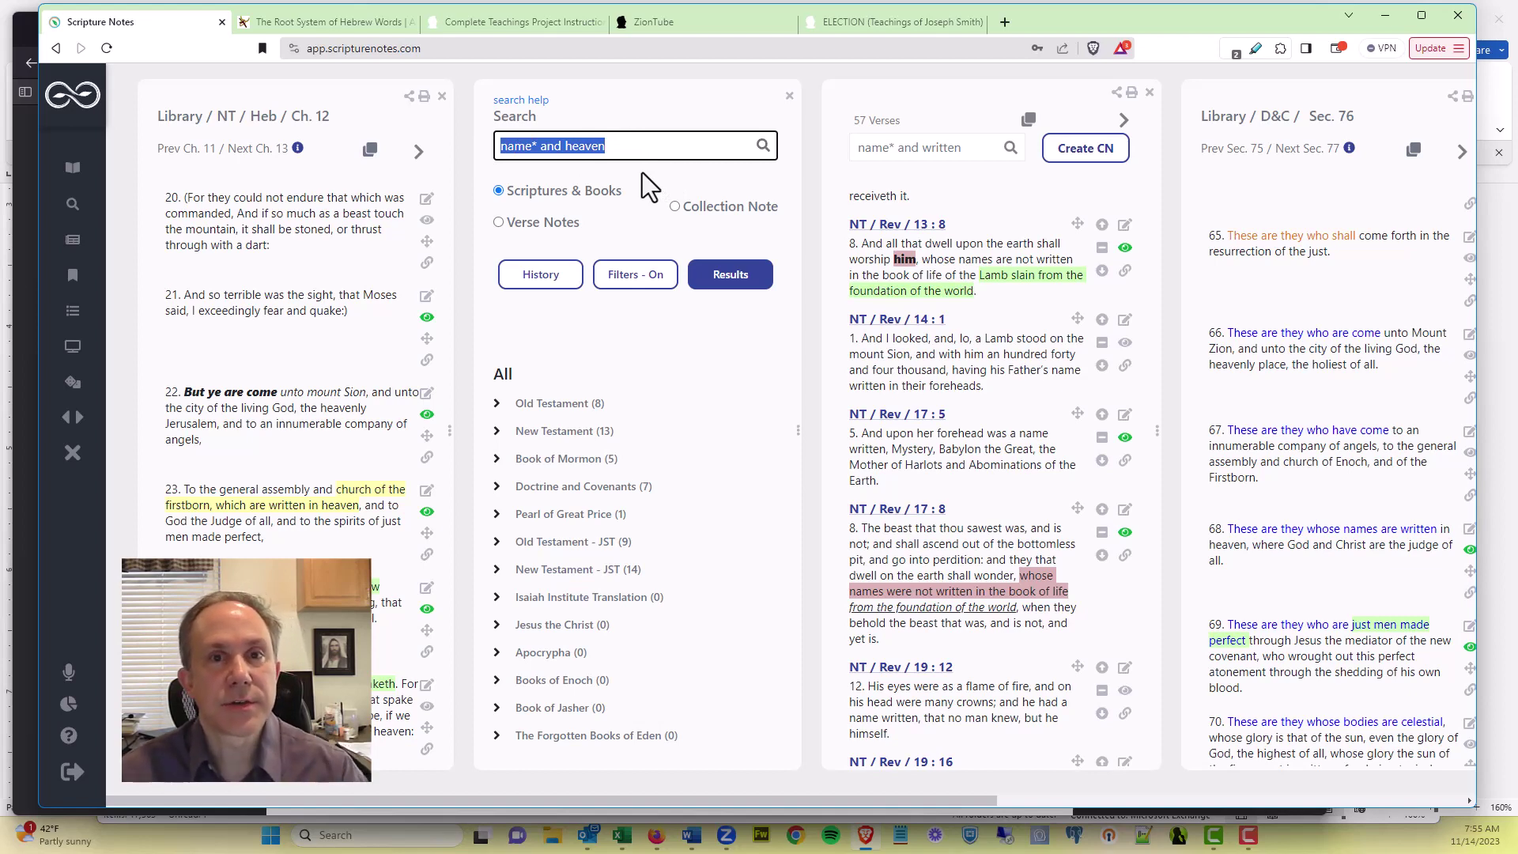
pyautogui.click(521, 102)
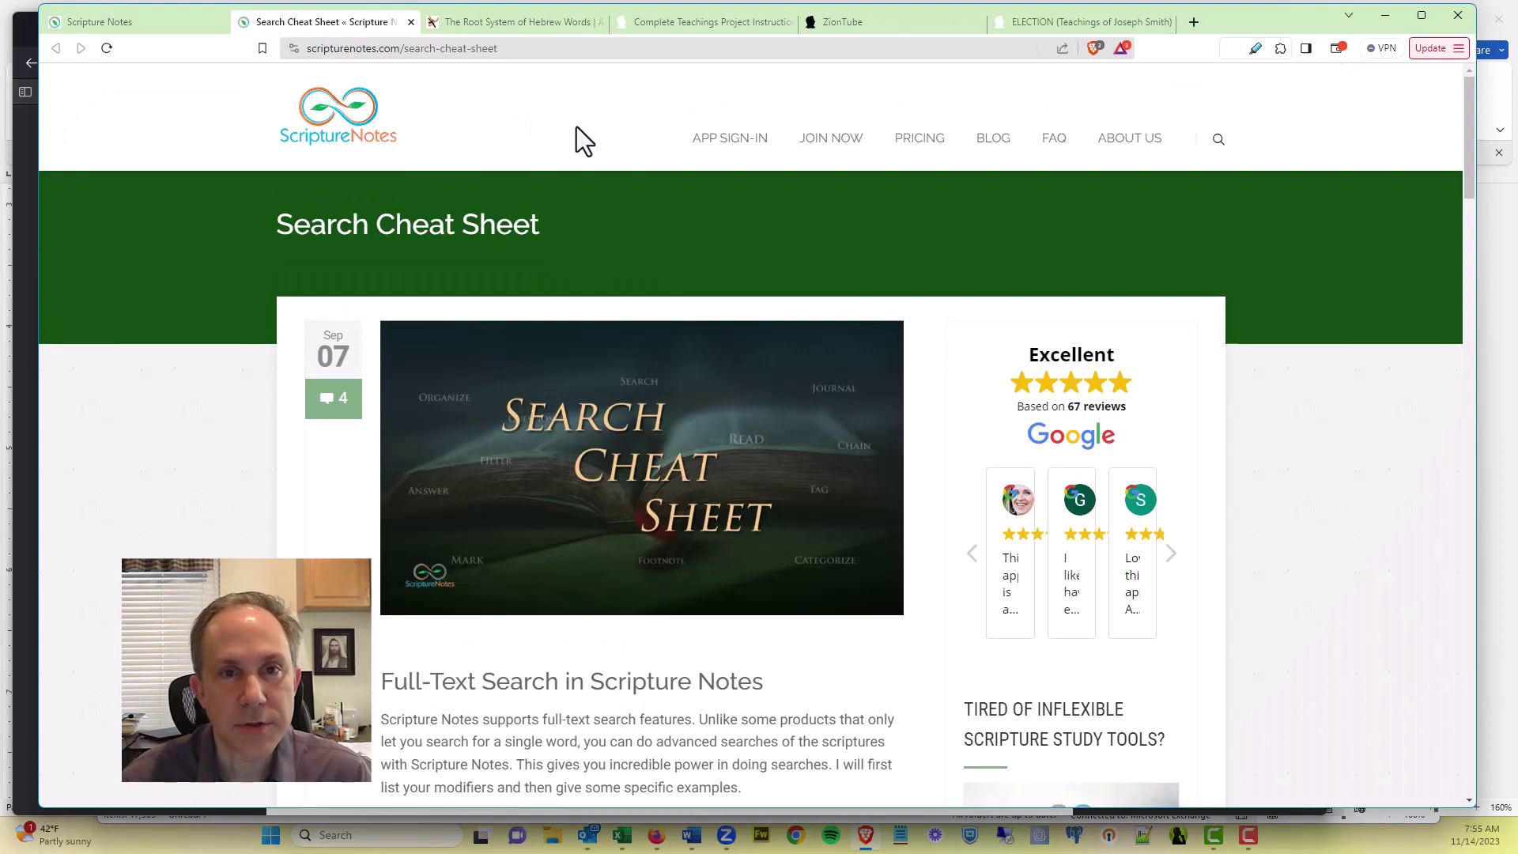
pyautogui.click(125, 28)
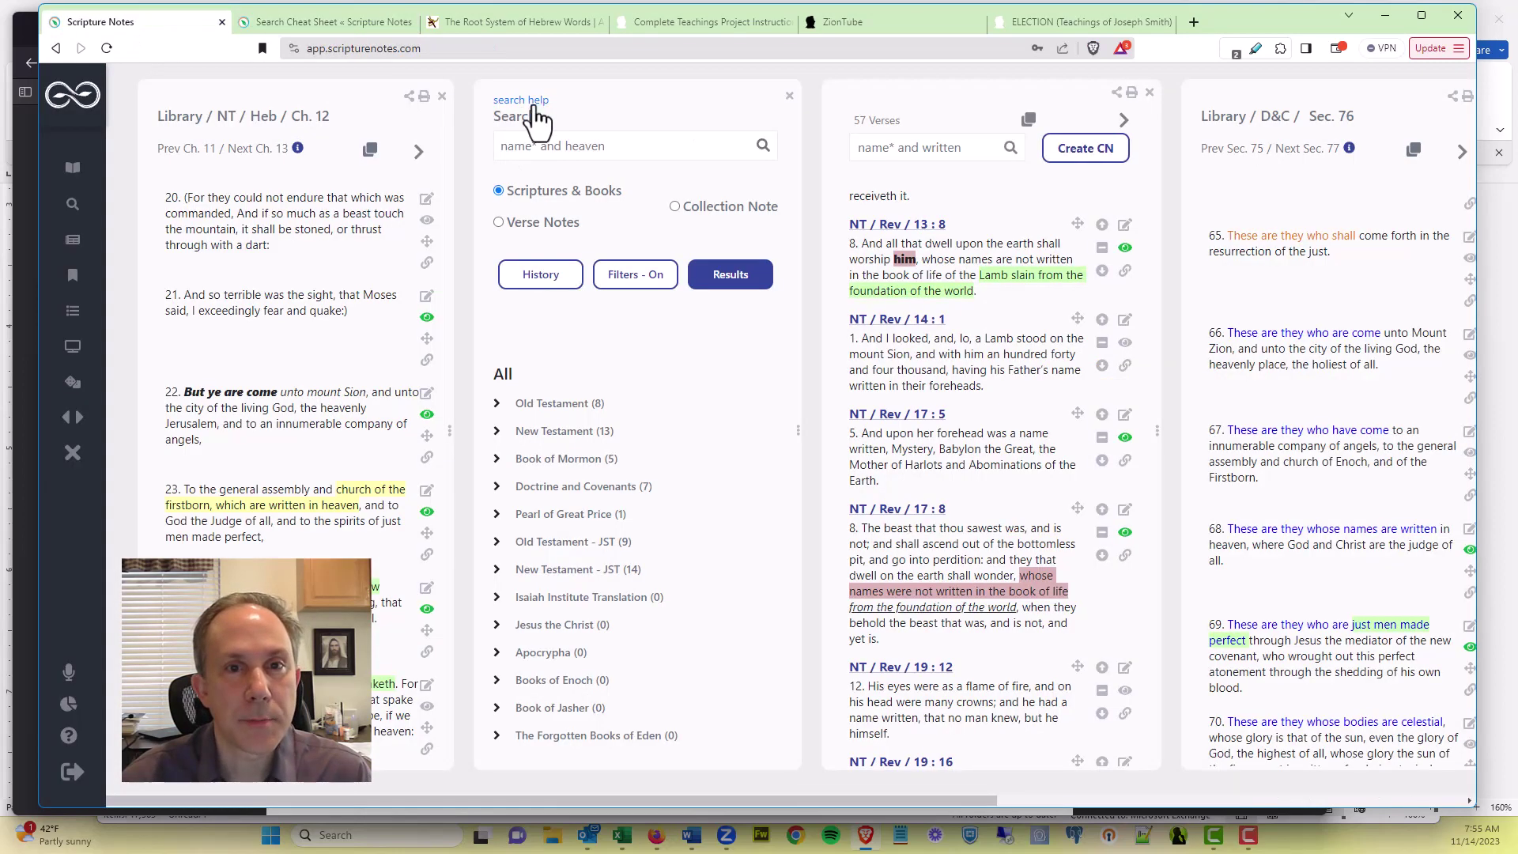
pyautogui.click(319, 17)
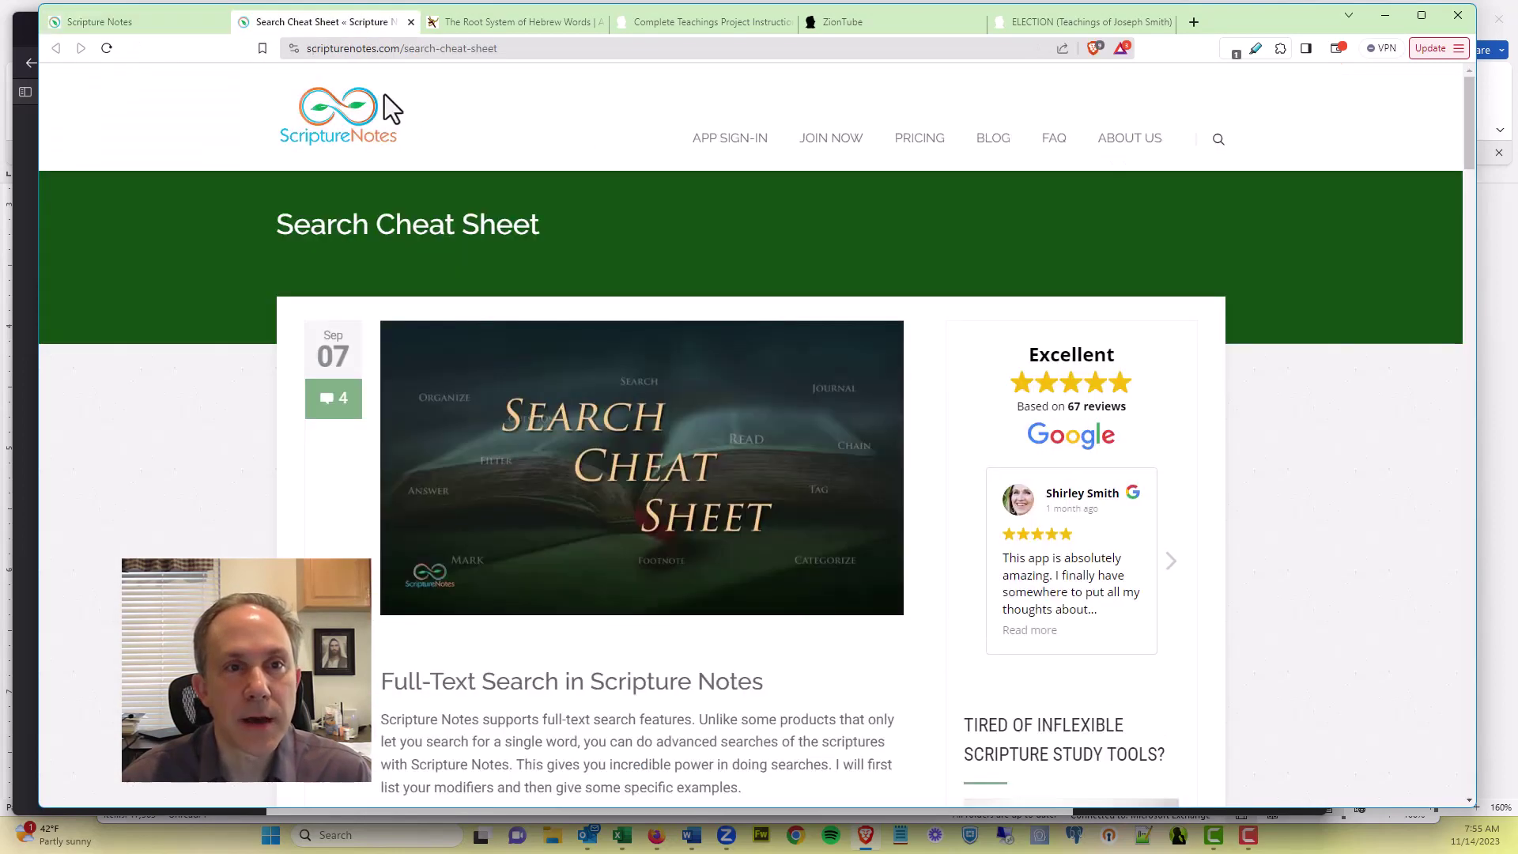
# Step: Read the search modifiers and search examples in the Search Cheat Sheet, and return to the Scripture Notes study panes
pyautogui.scroll(-8, 656, 431)
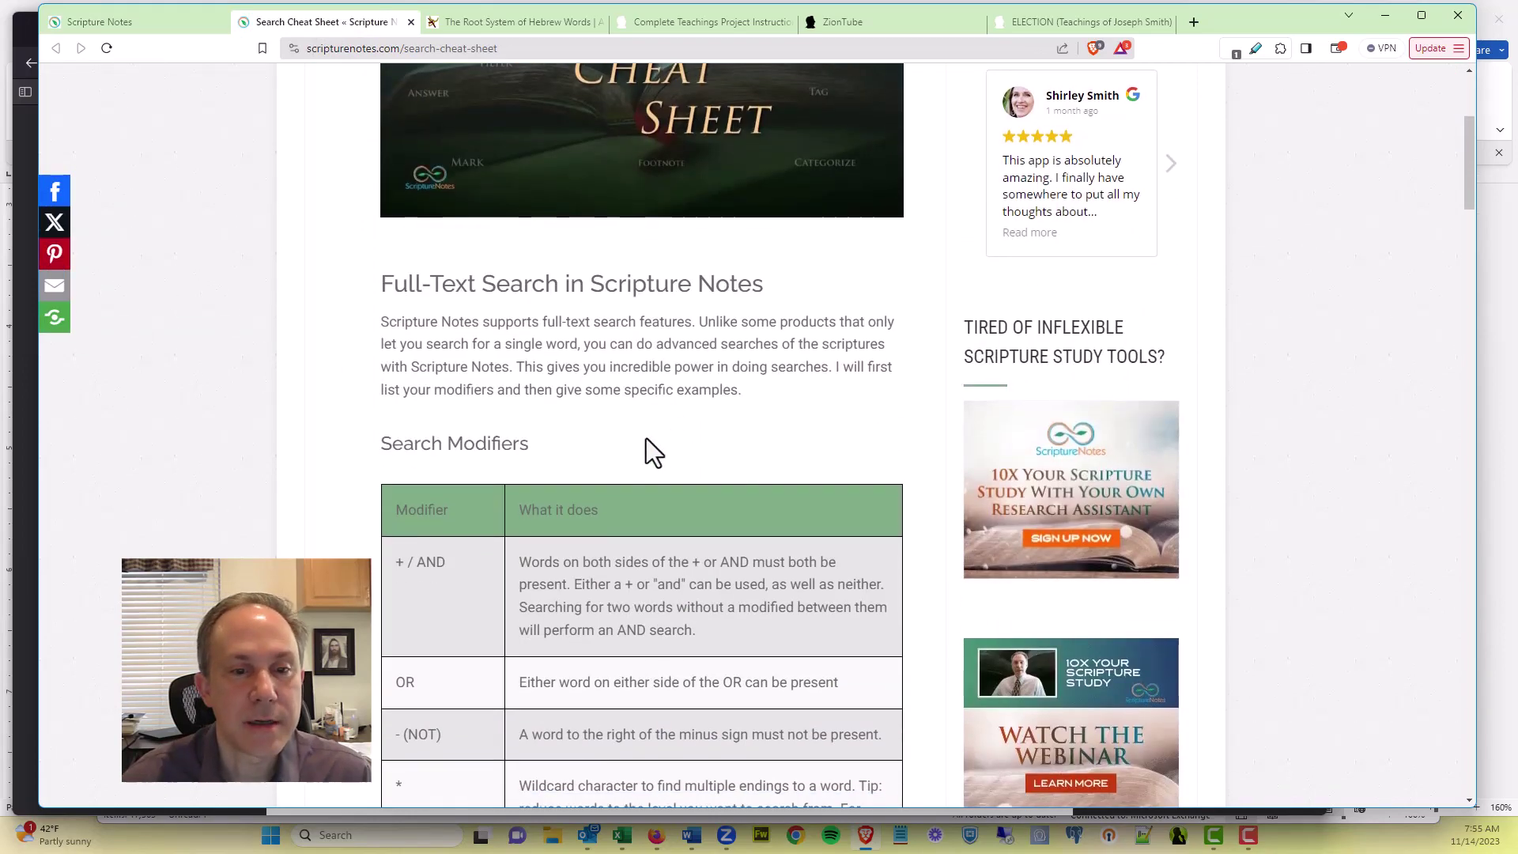
pyautogui.scroll(-6, 647, 439)
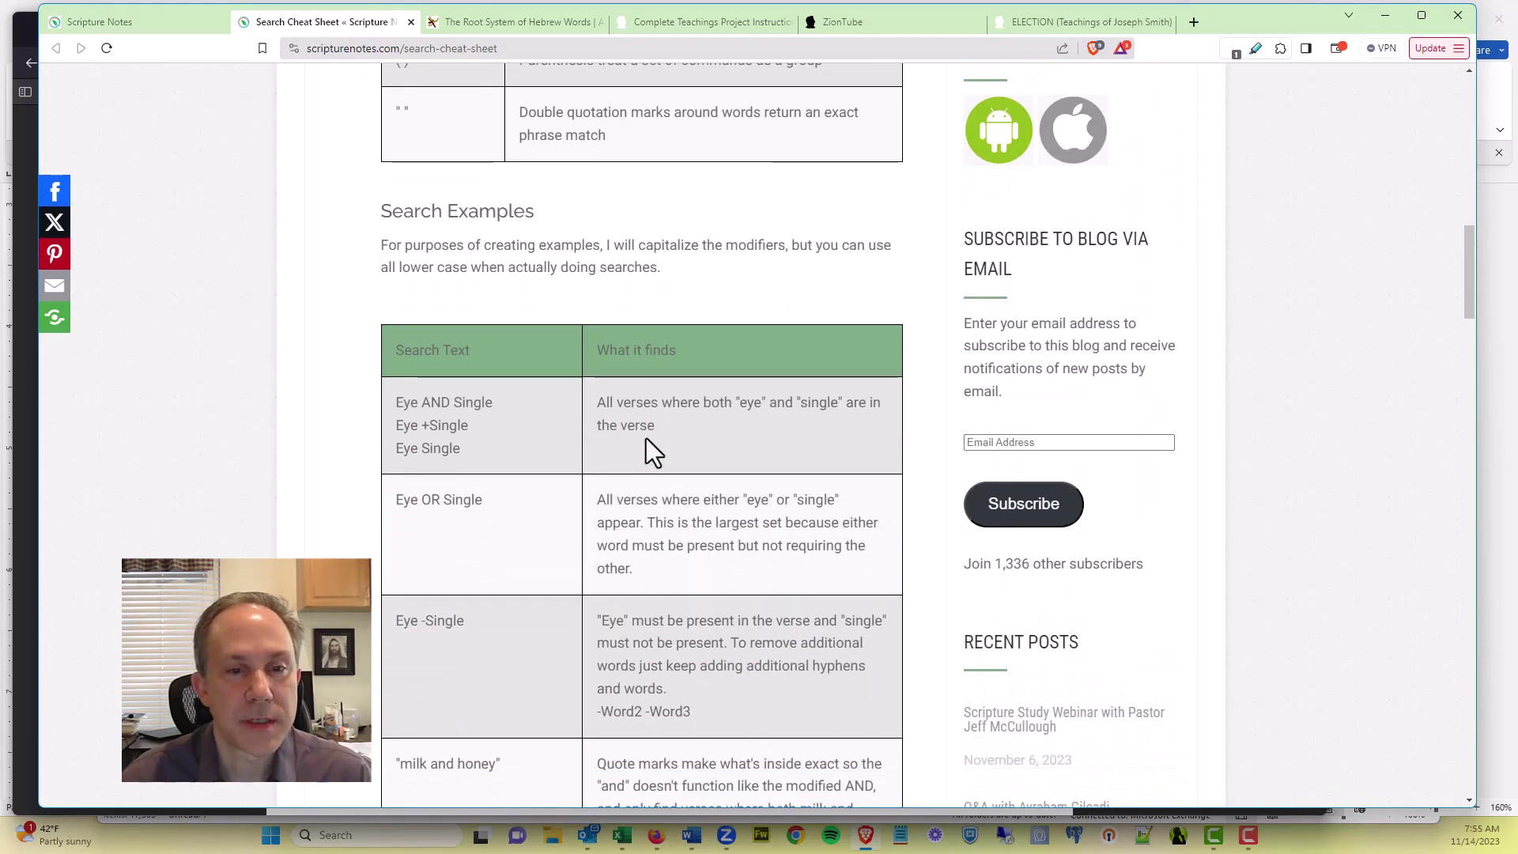
pyautogui.scroll(-4, 534, 457)
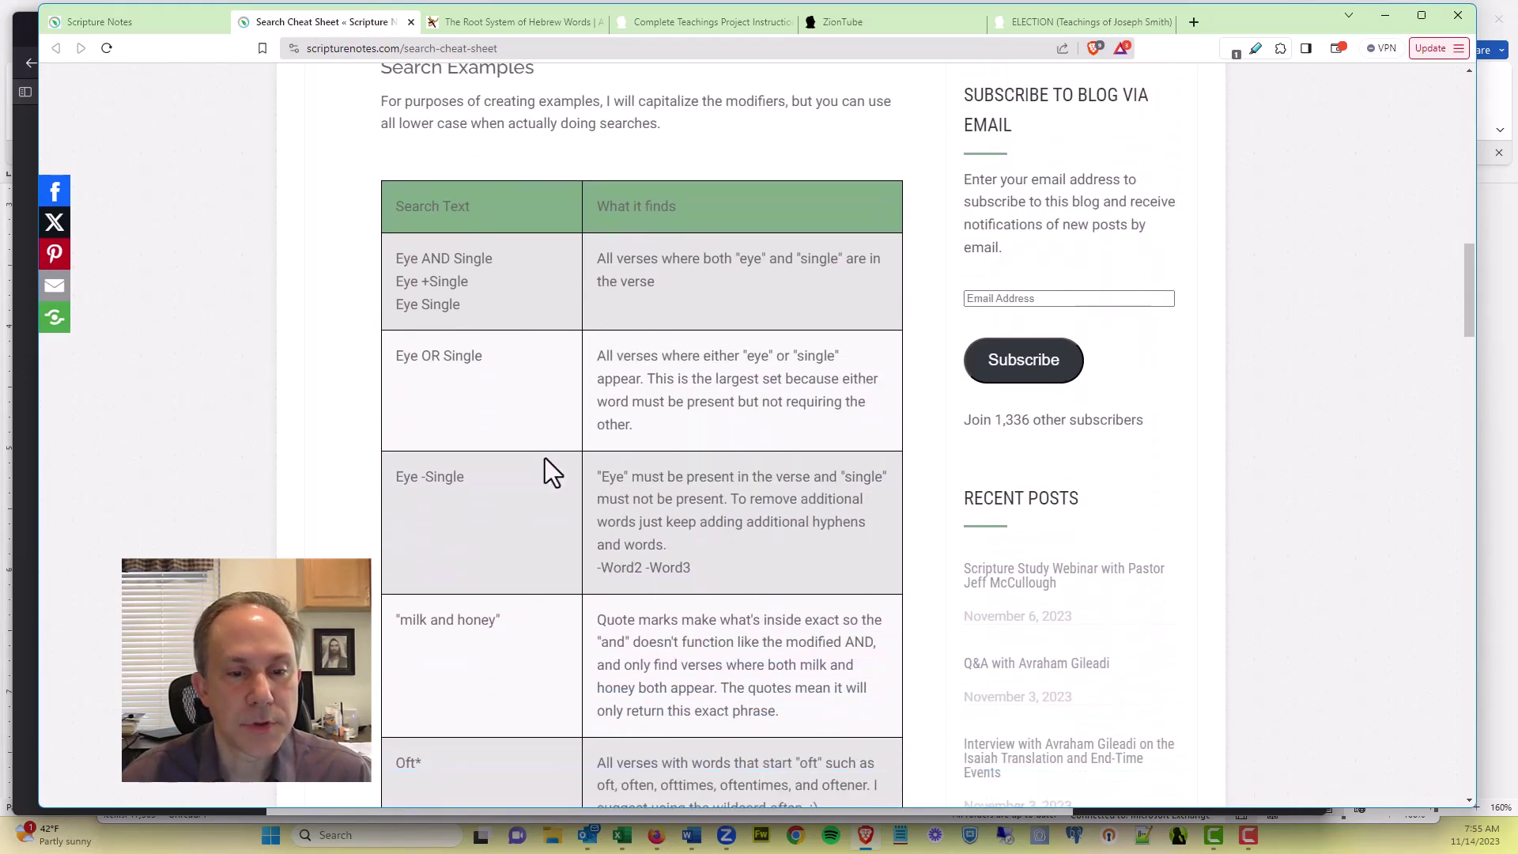
pyautogui.scroll(-5, 546, 463)
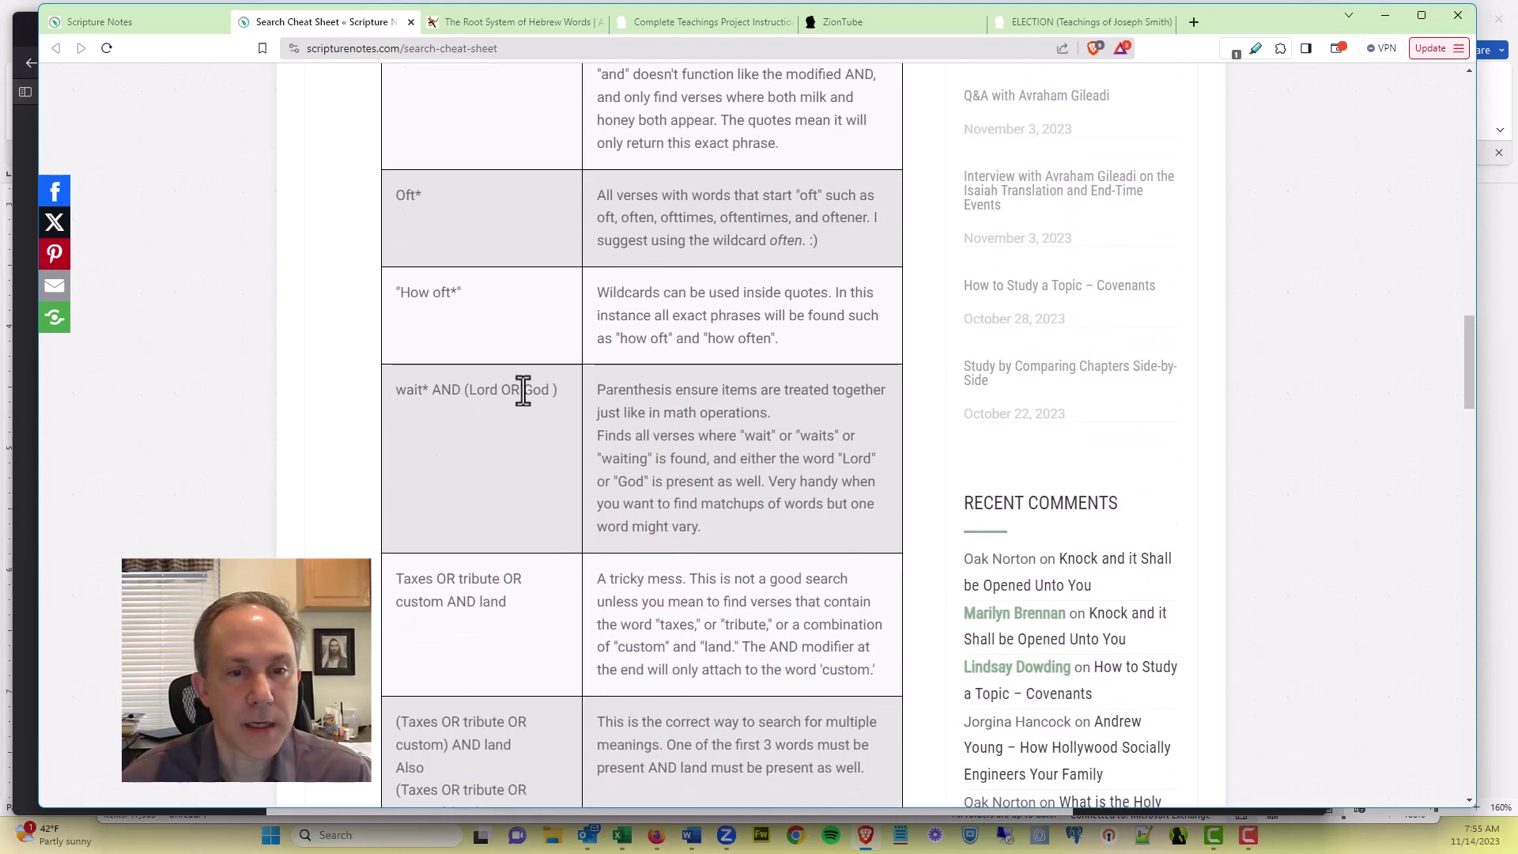
pyautogui.scroll(-3, 544, 439)
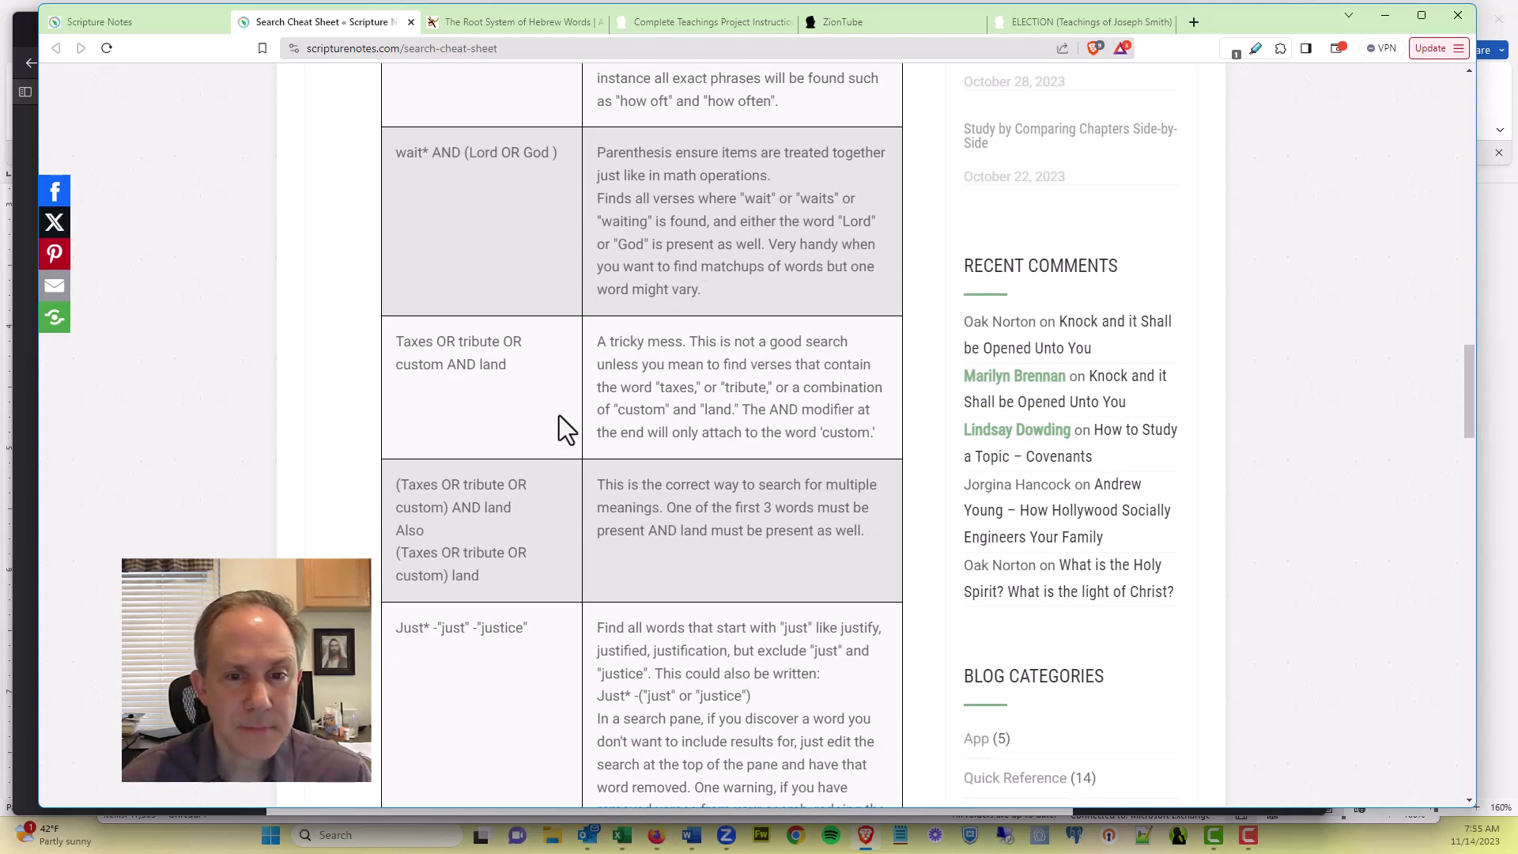
pyautogui.scroll(1, 558, 415)
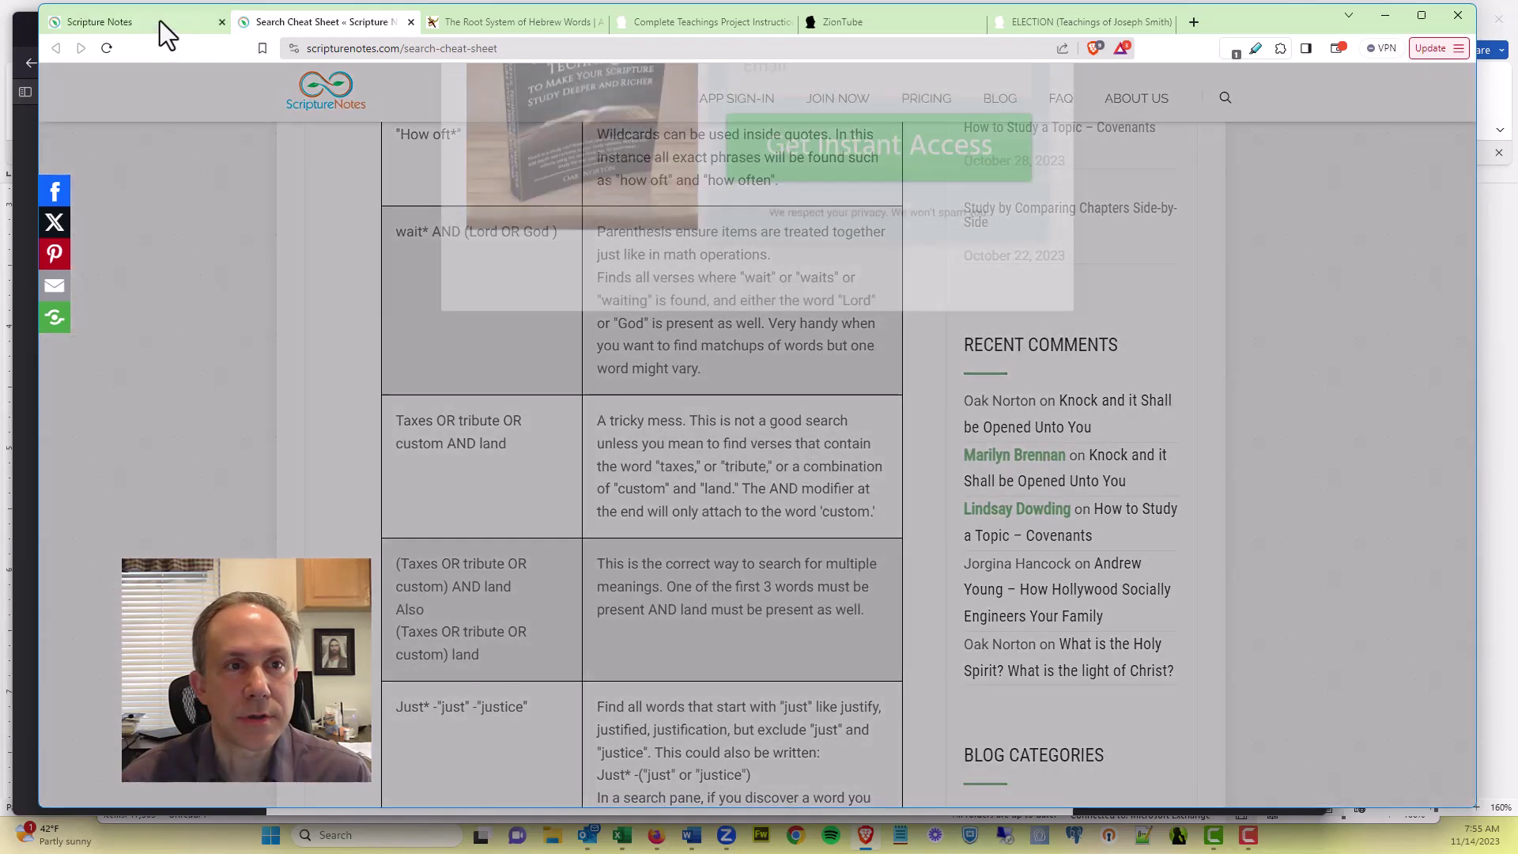
pyautogui.click(158, 22)
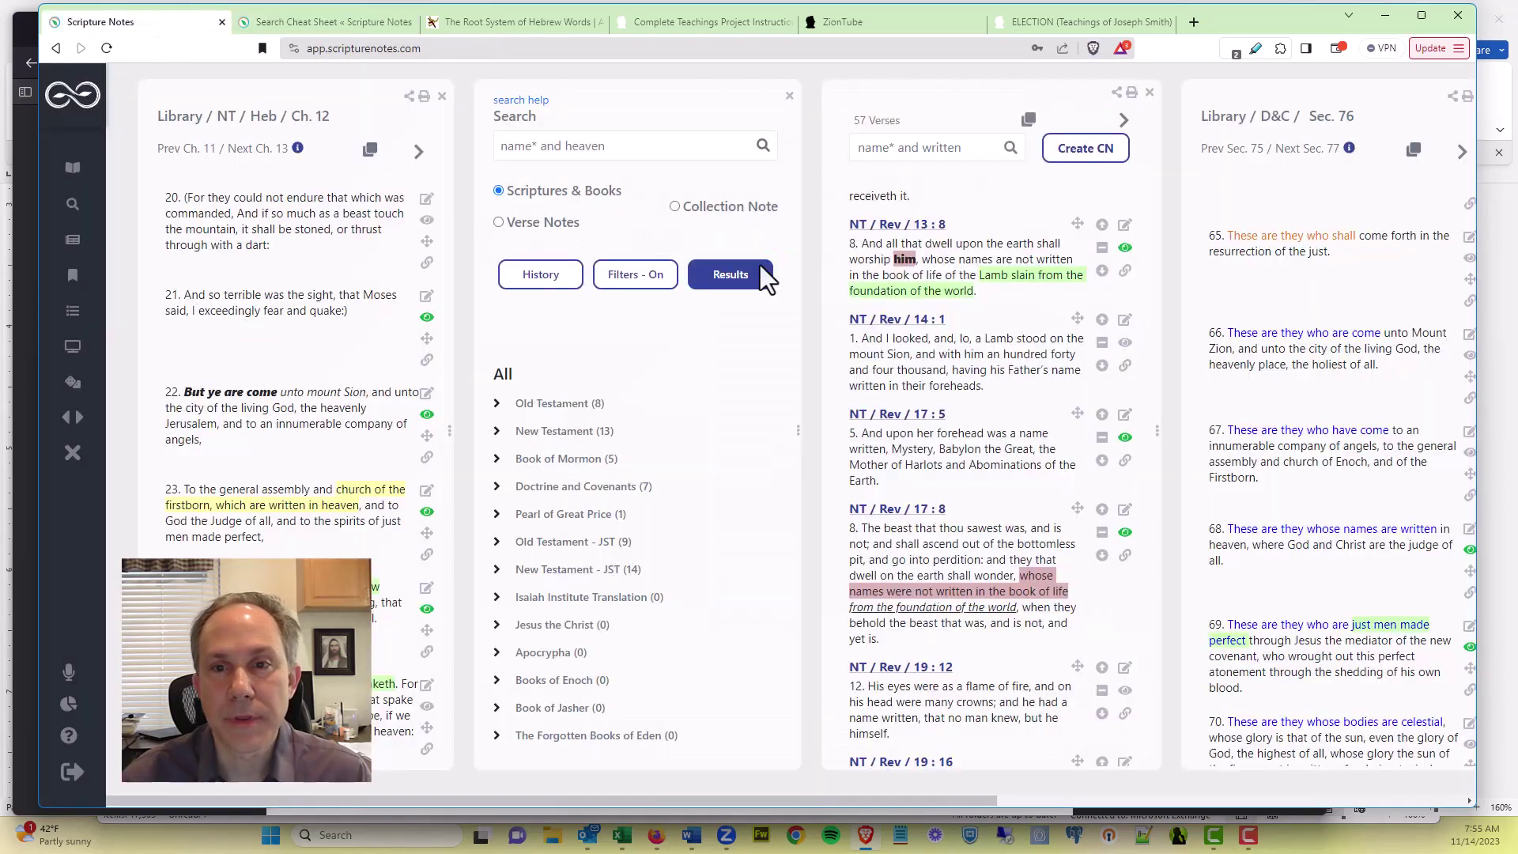